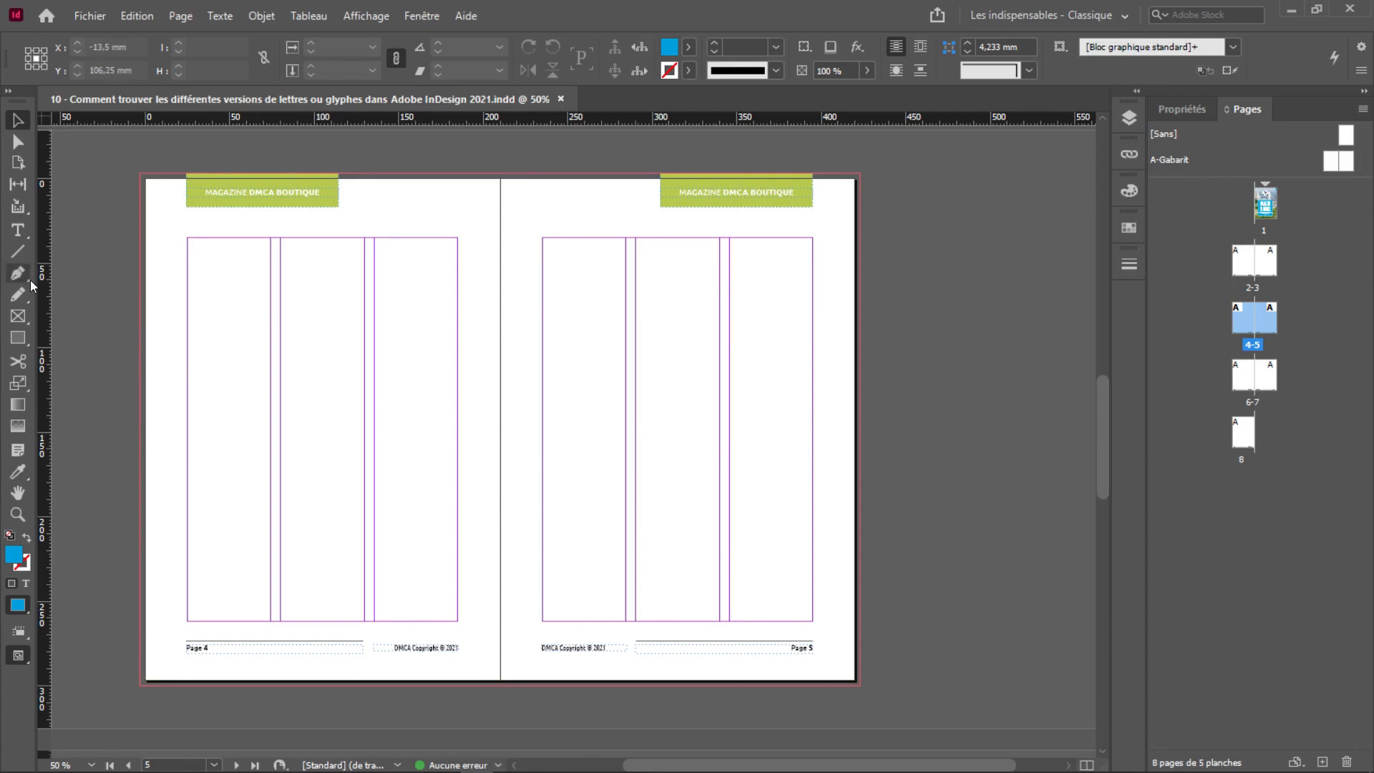
click(22, 331)
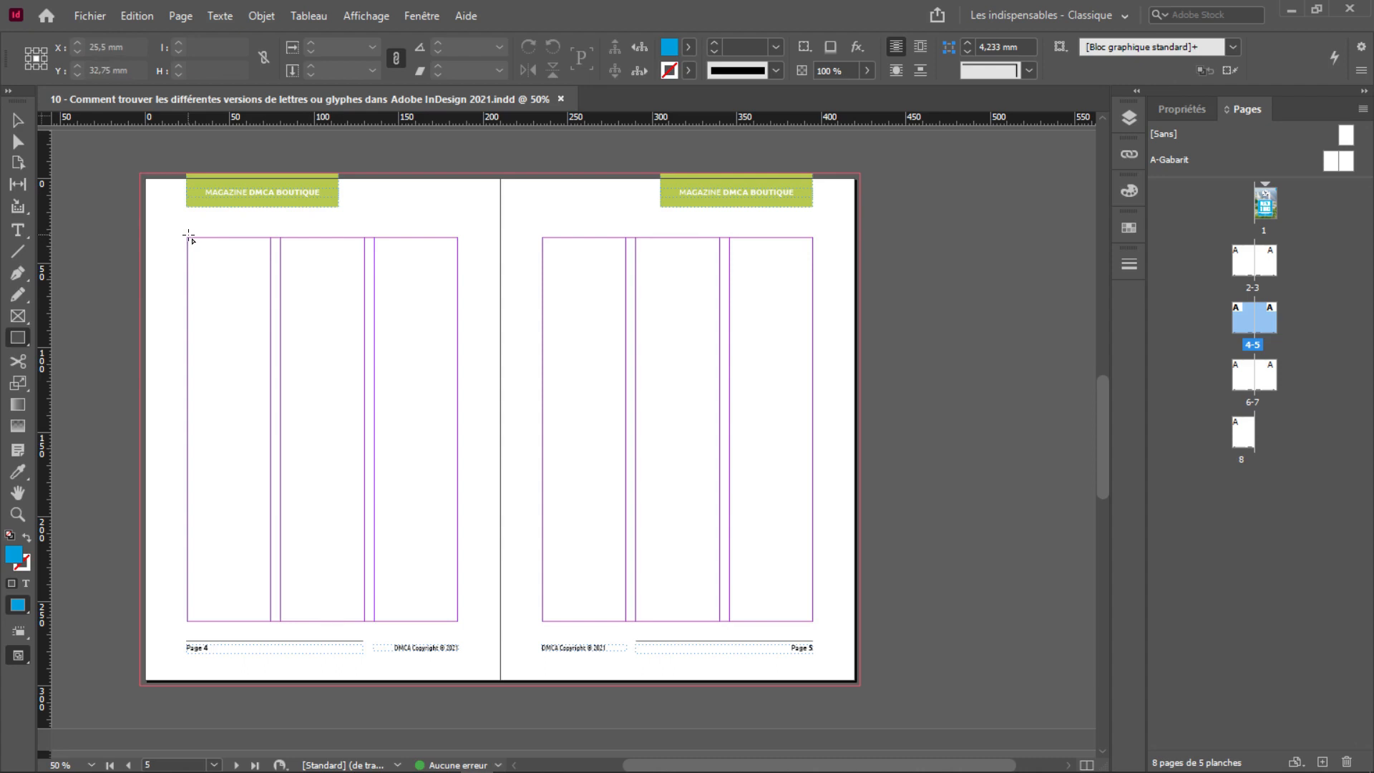
mouse_move(188, 237)
mouse_down()
mouse_move(337, 433)
mouse_move(340, 490)
mouse_up()
key(ctrl+z)
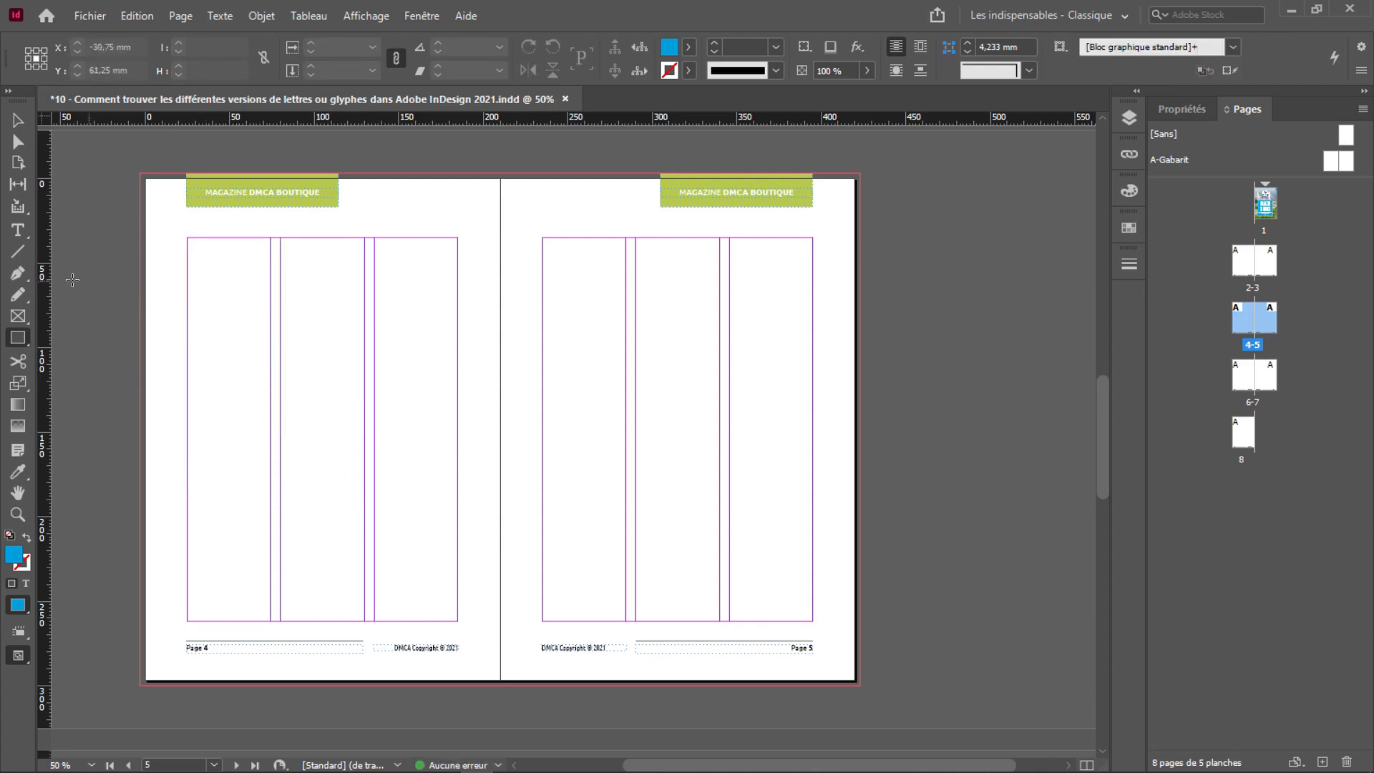
Draw an empty graphic frame about 105 by 227 mm over page 4's first two columns, snapping its right edge to the column guide
click(22, 315)
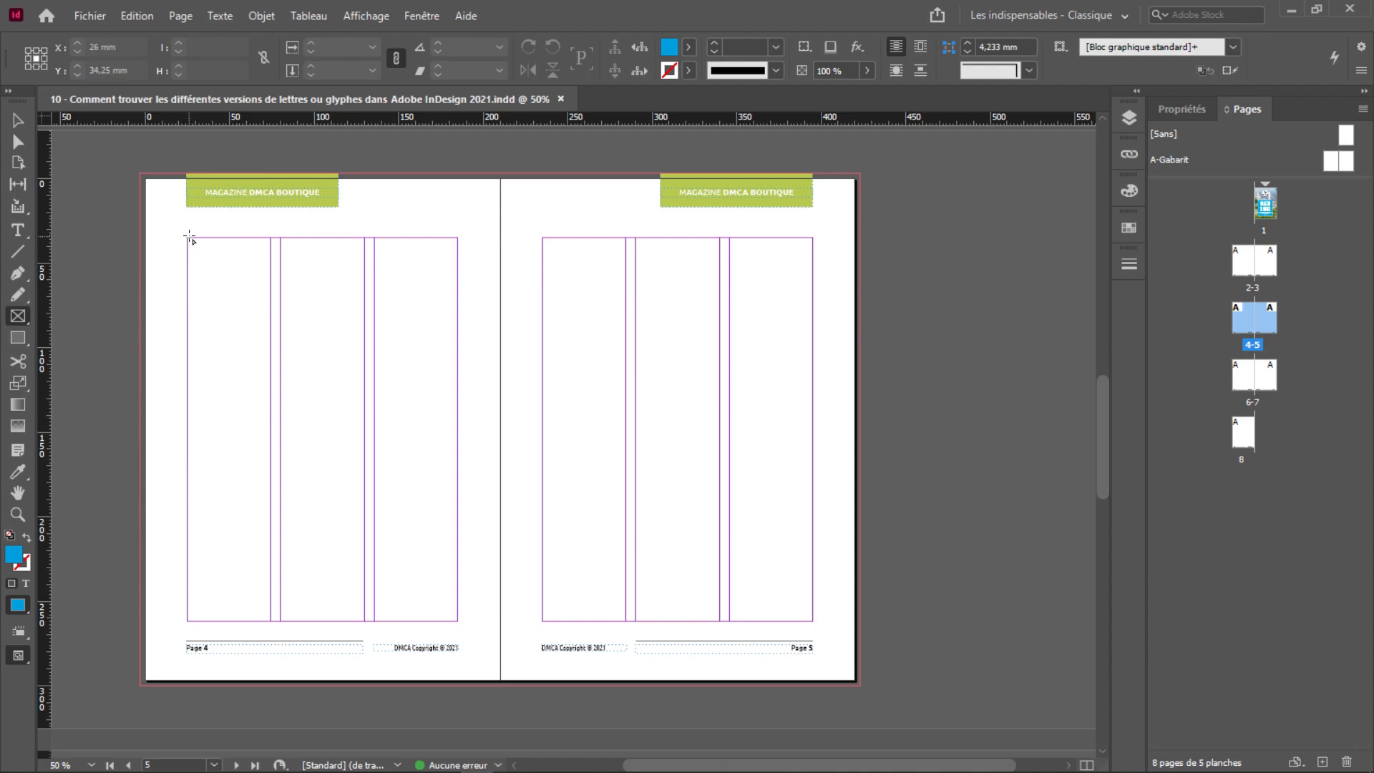
drag(186, 236, 363, 621)
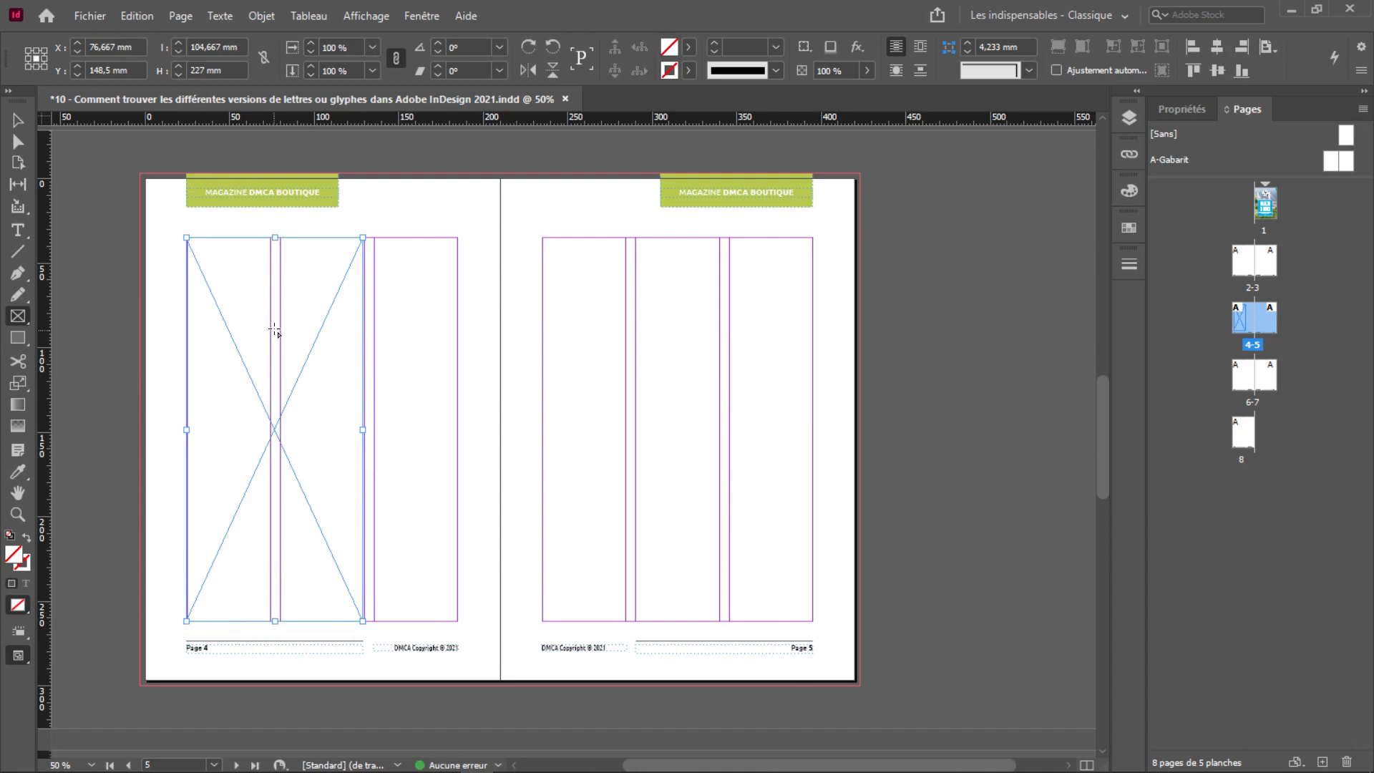
scroll(274, 329, up, 4)
drag(273, 331, 492, 355)
key(v)
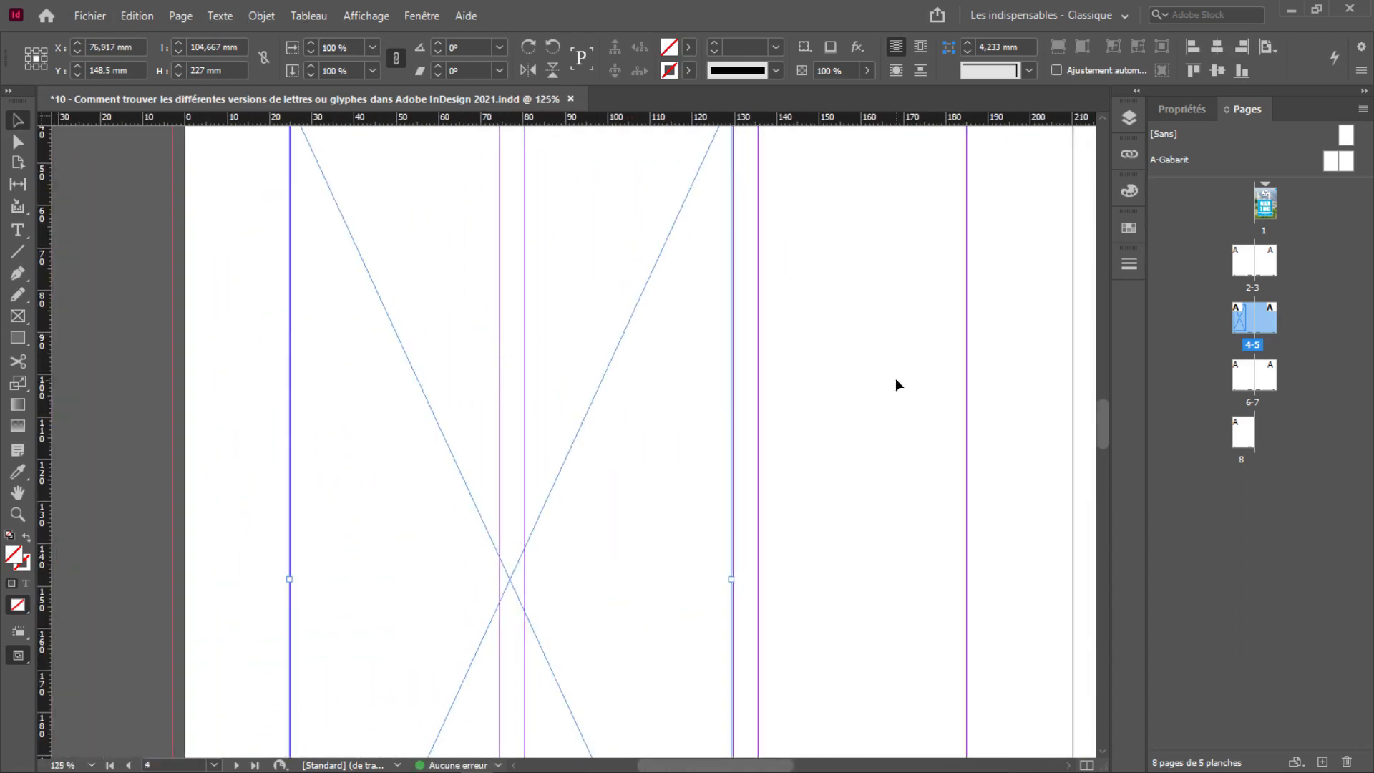
drag(735, 575, 730, 577)
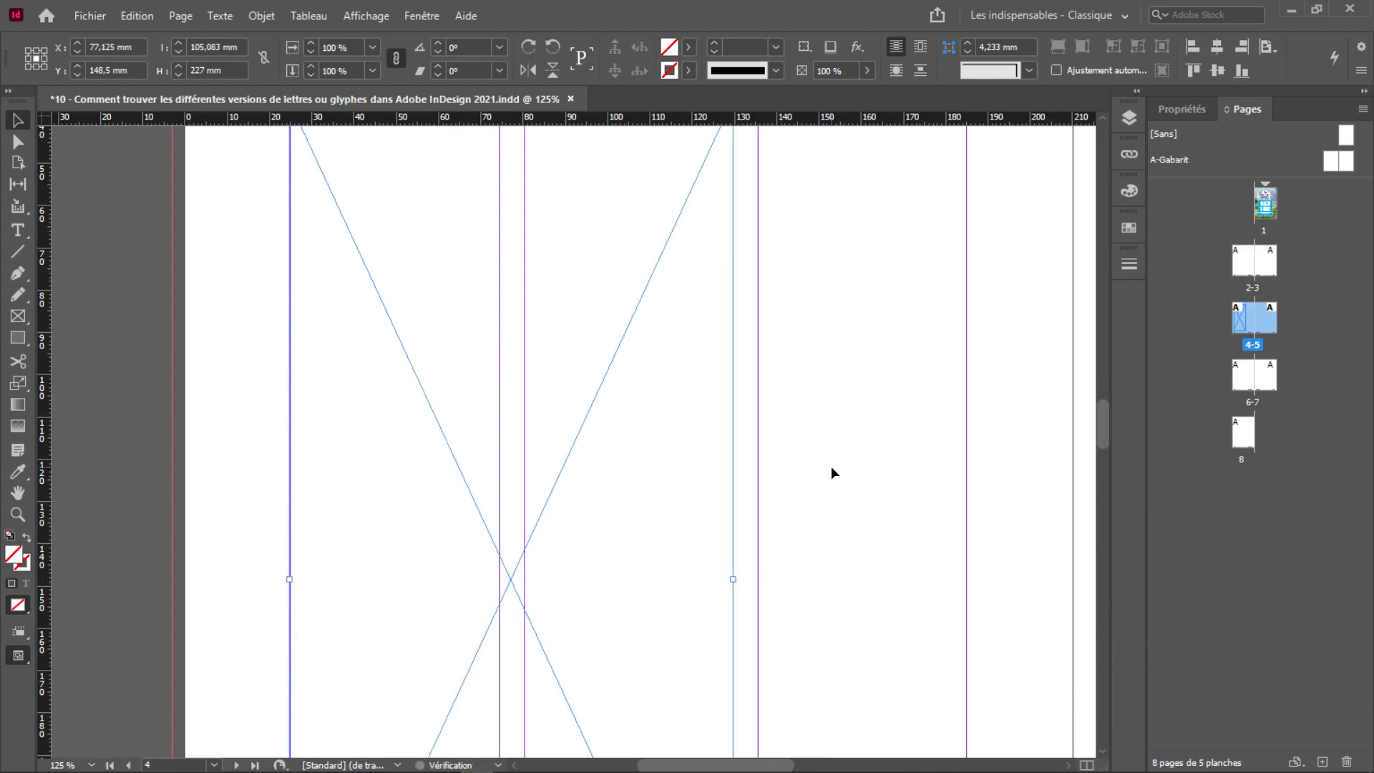
click(831, 466)
key(ctrl+minus)
key(ctrl+minus)
key(ctrl+minus)
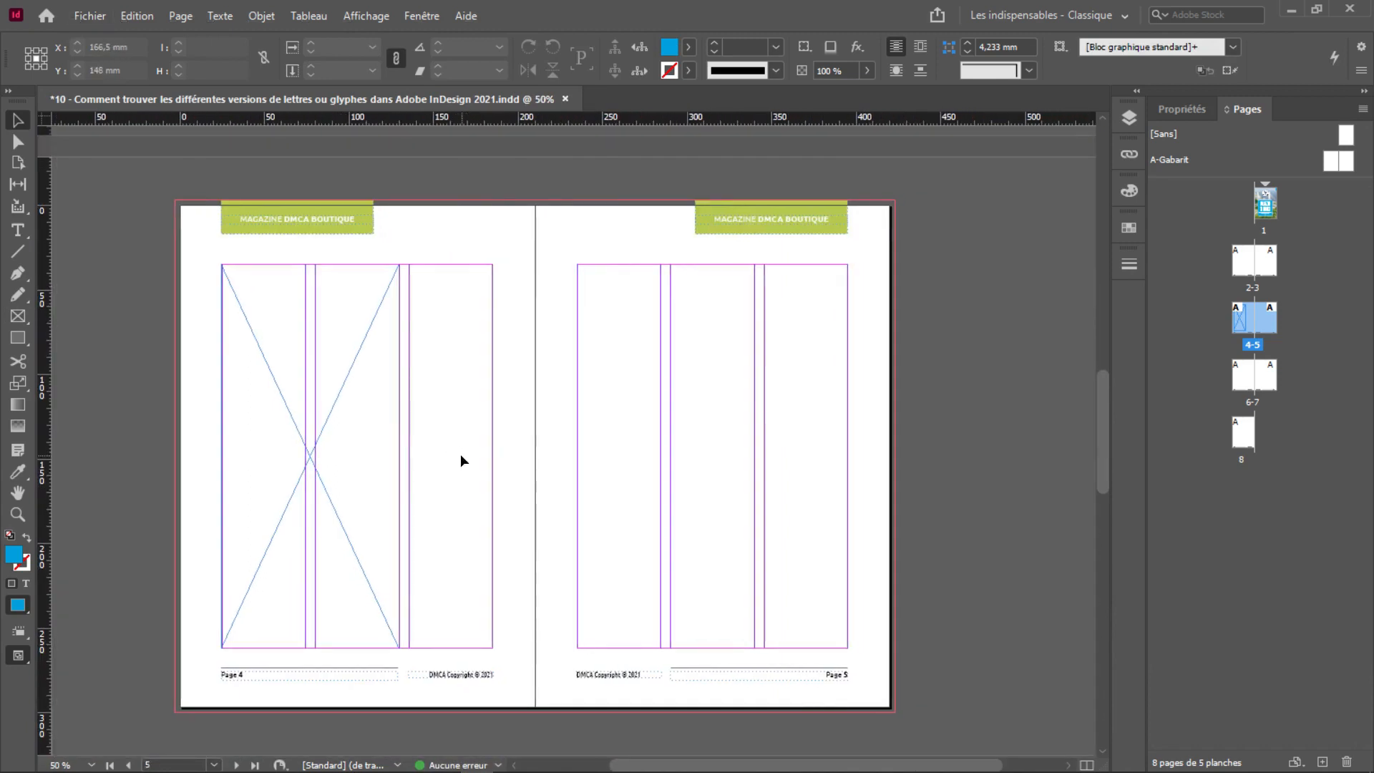
Create a text frame across the spine beside the graphic frame and enter the title "Redonner la vie à la terre"
click(18, 230)
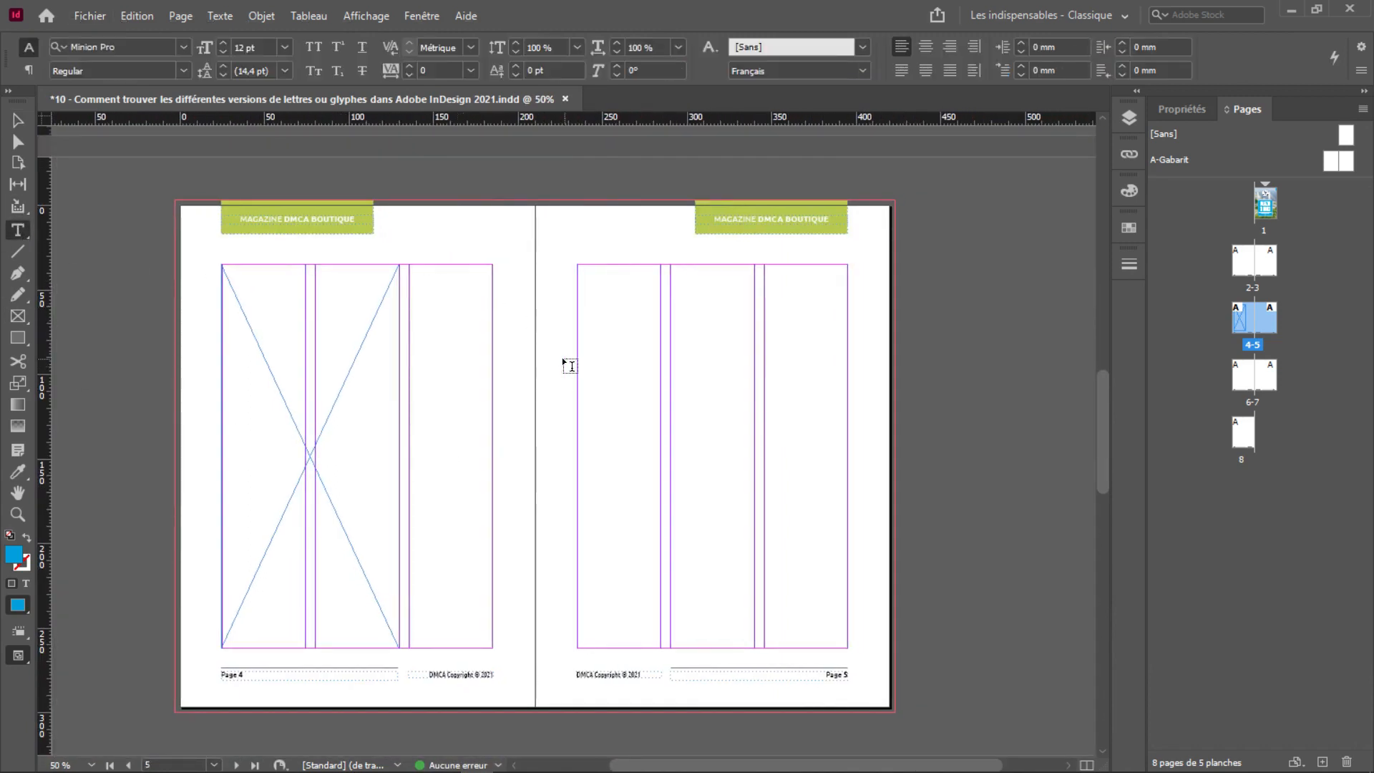
drag(432, 300, 588, 367)
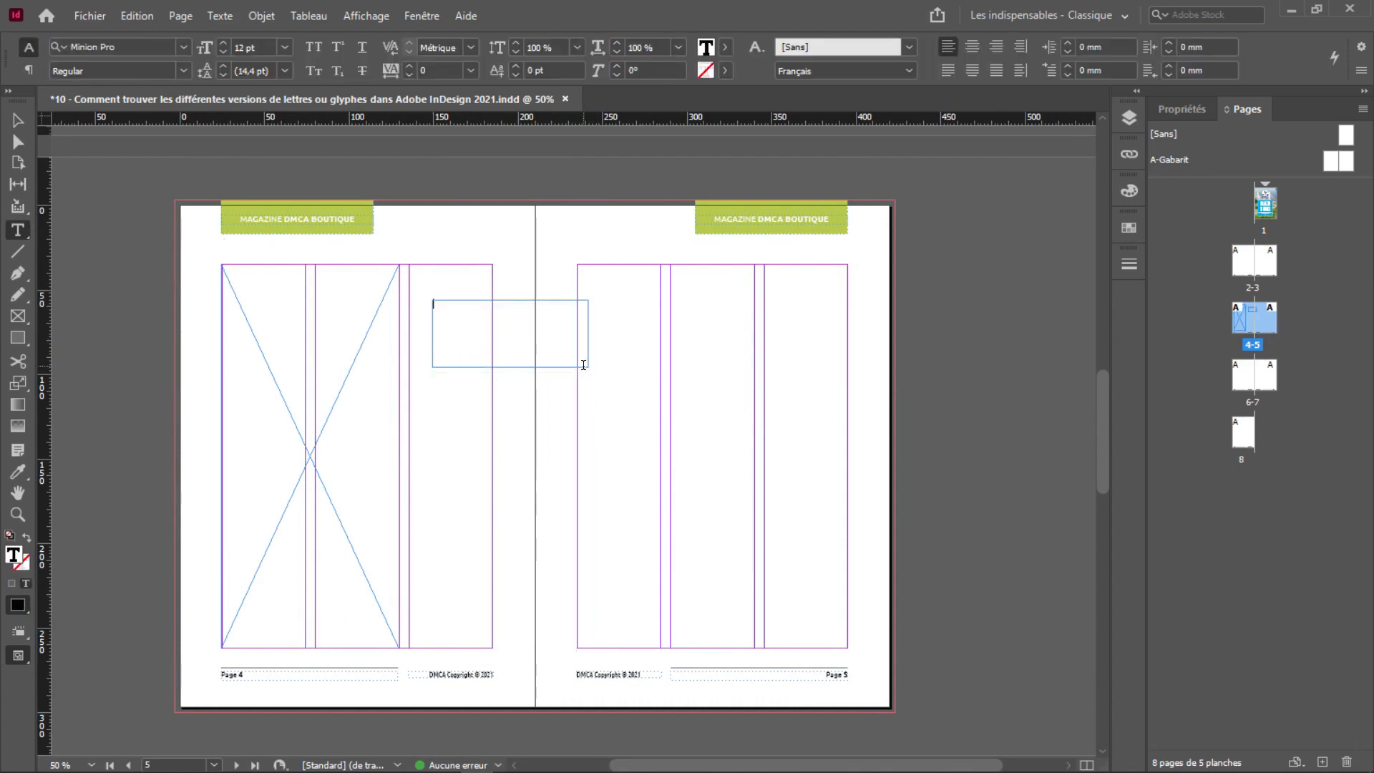
text(Redonner)
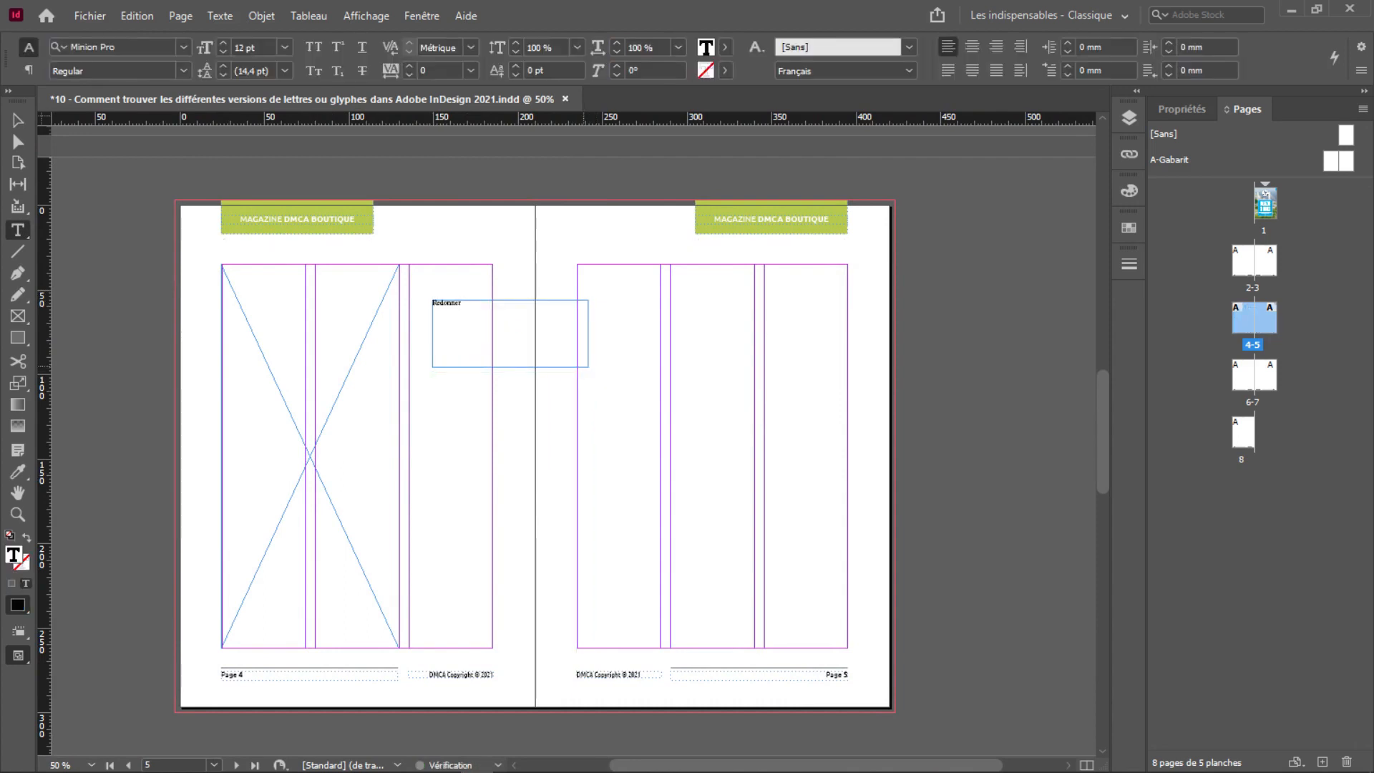
text( v)
key(BackSpace)
key(BackSpace)
text(la vie à l)
Set the whole title in Roboto Black Italic at 60 pt
key(ctrl+a)
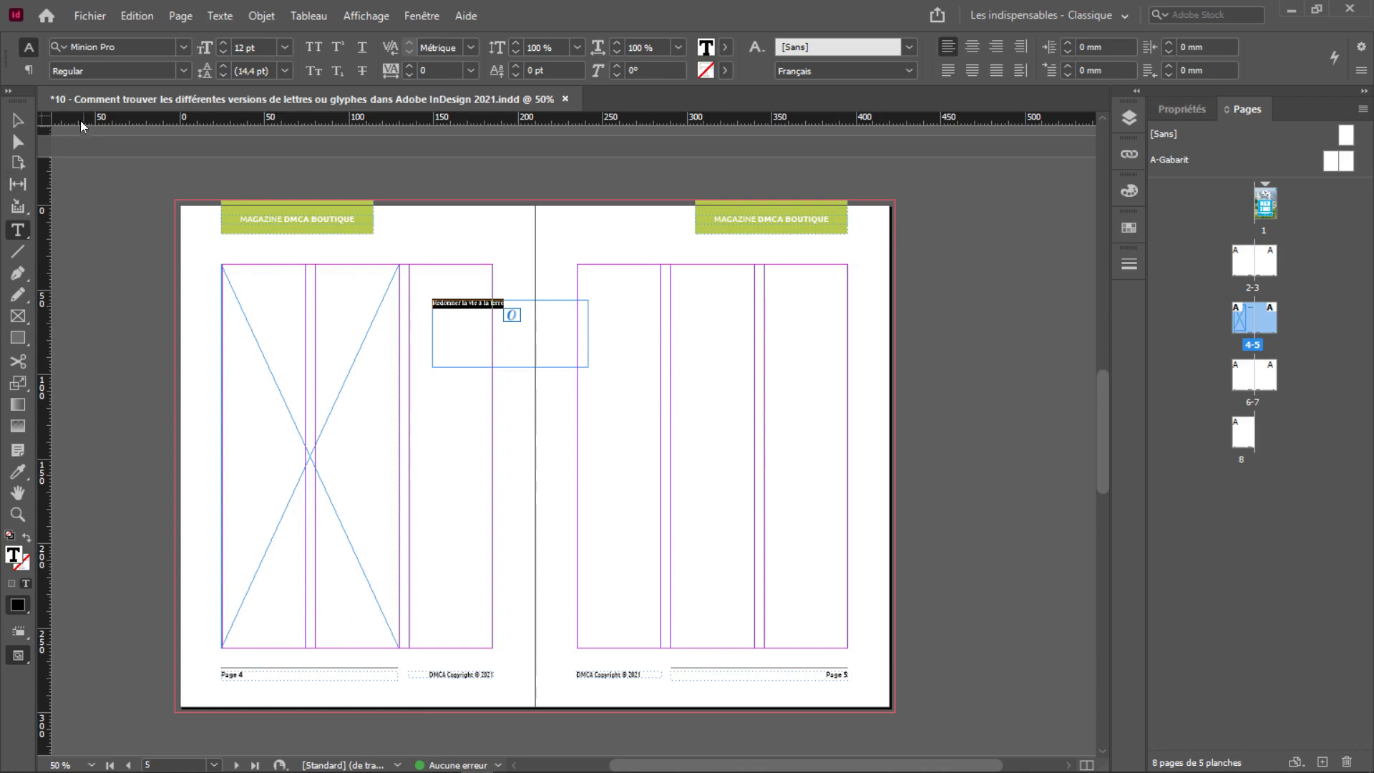
click(137, 47)
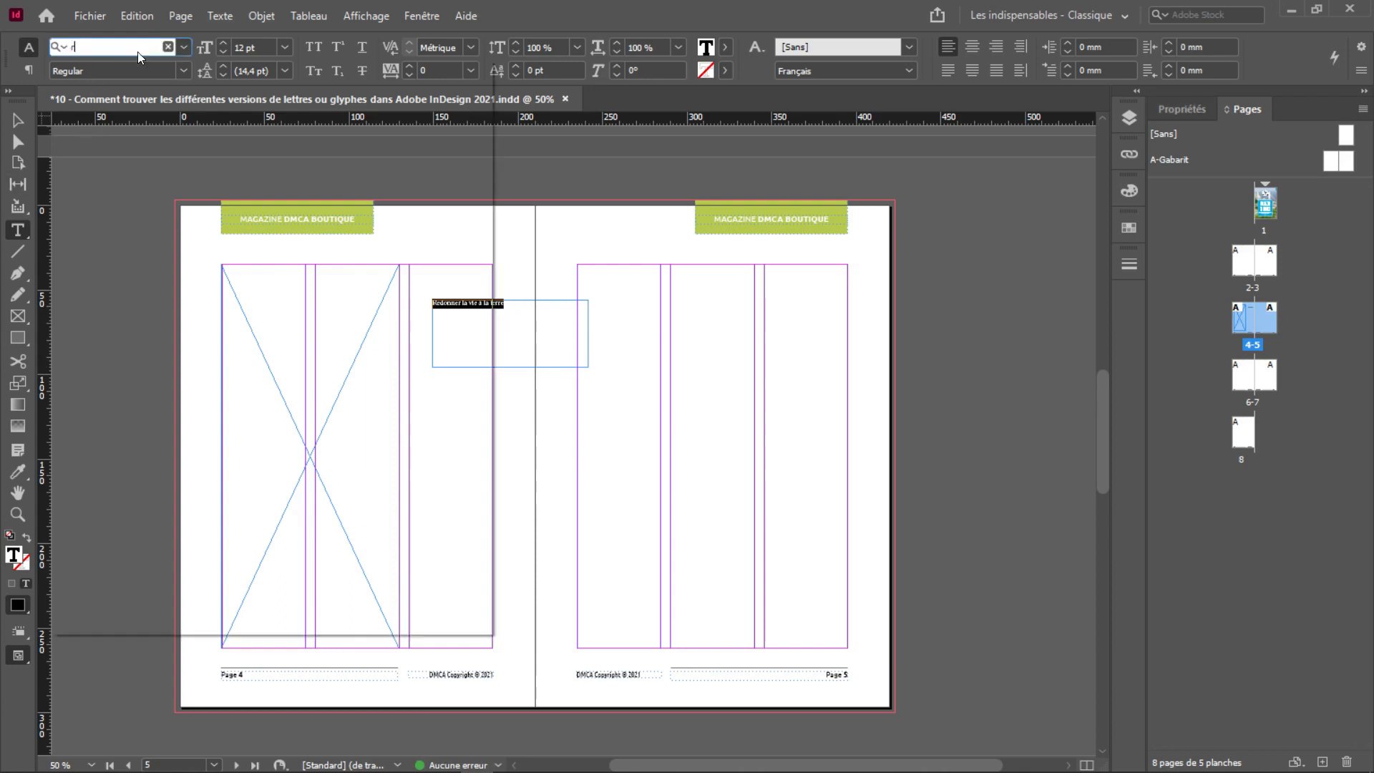
text(rob)
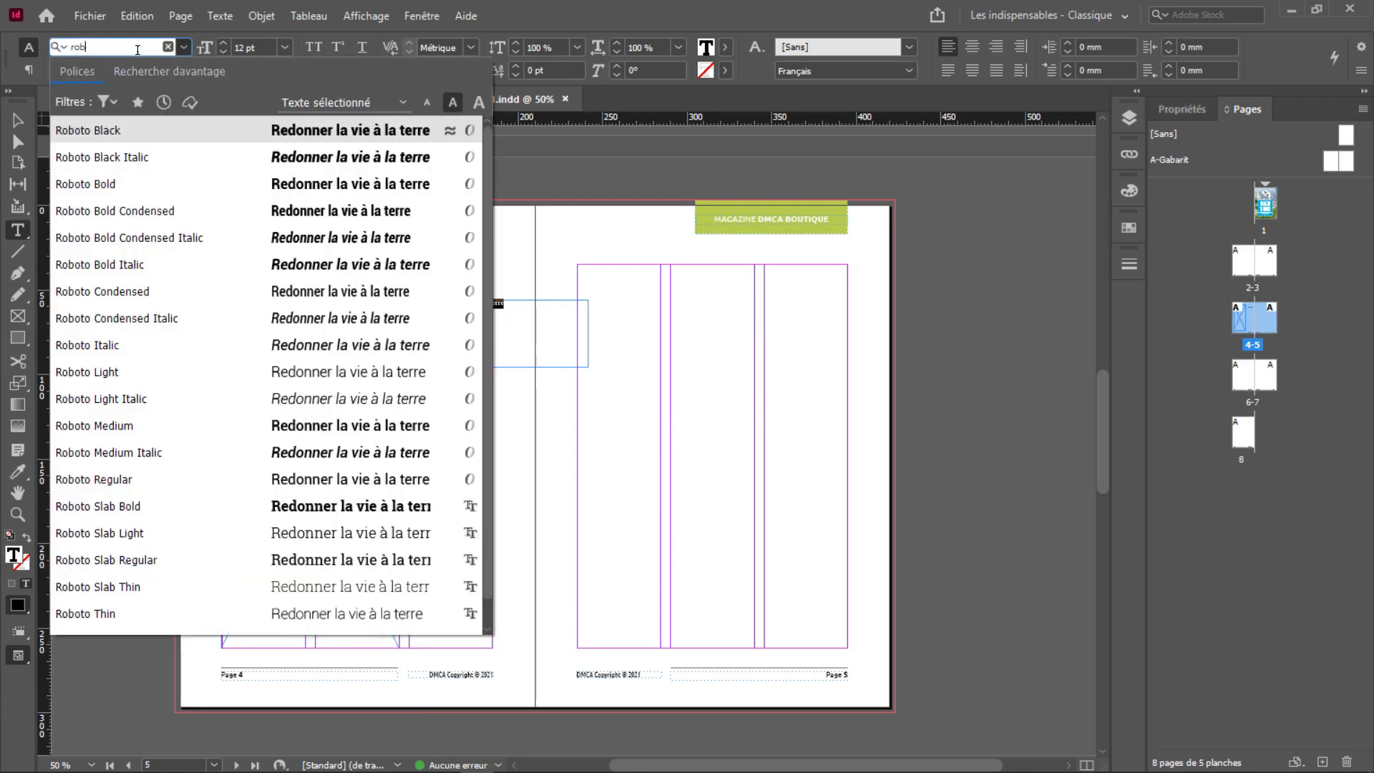
click(321, 156)
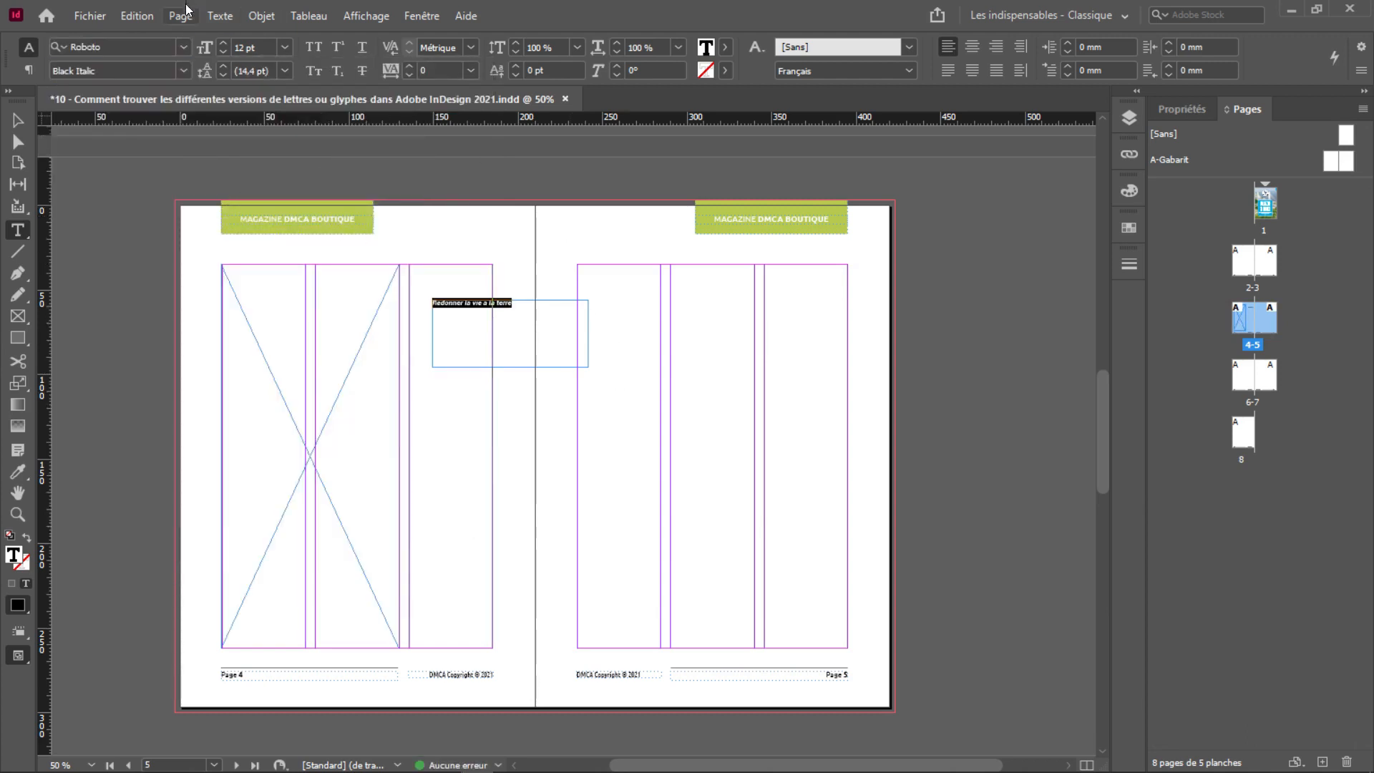
shift+click(223, 42)
shift+click(222, 42)
shift+click(222, 43)
shift+click(223, 42)
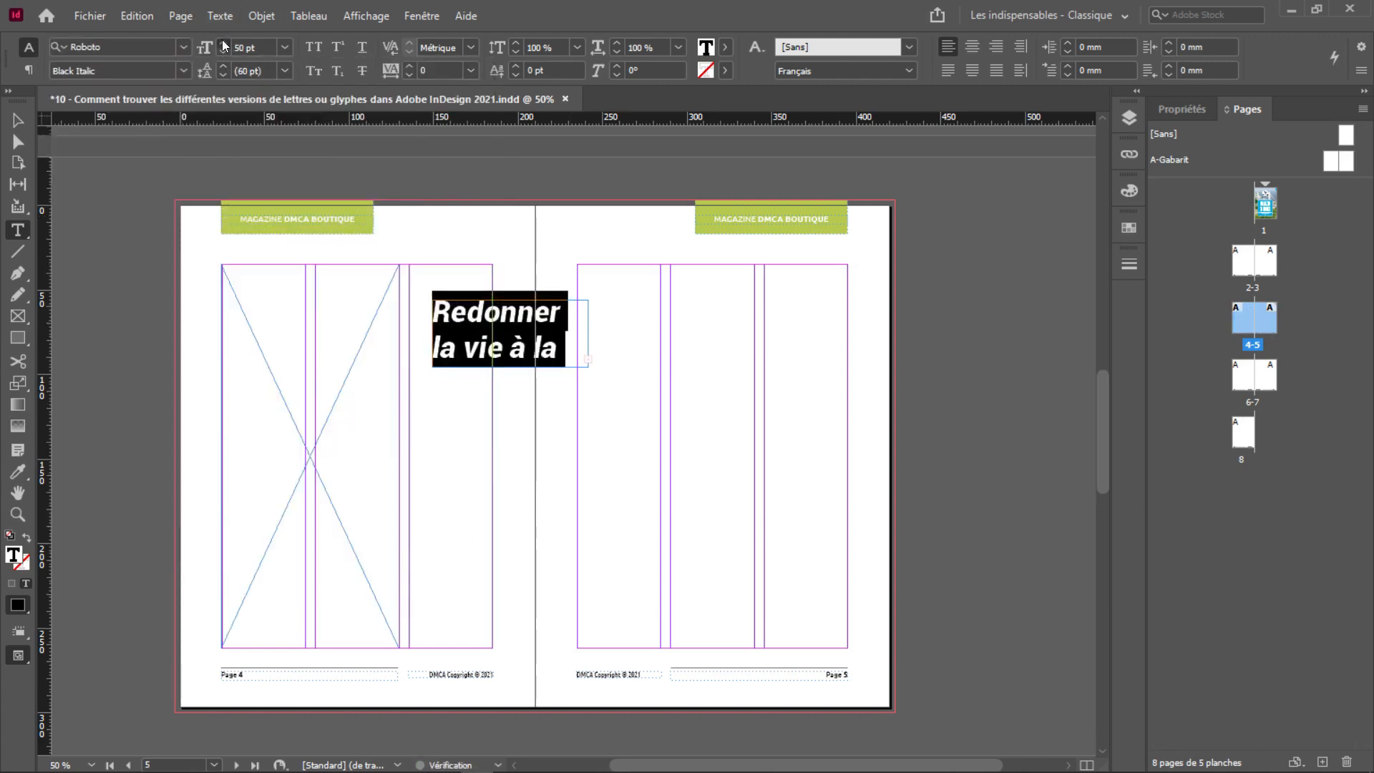
shift+click(222, 42)
key(Escape)
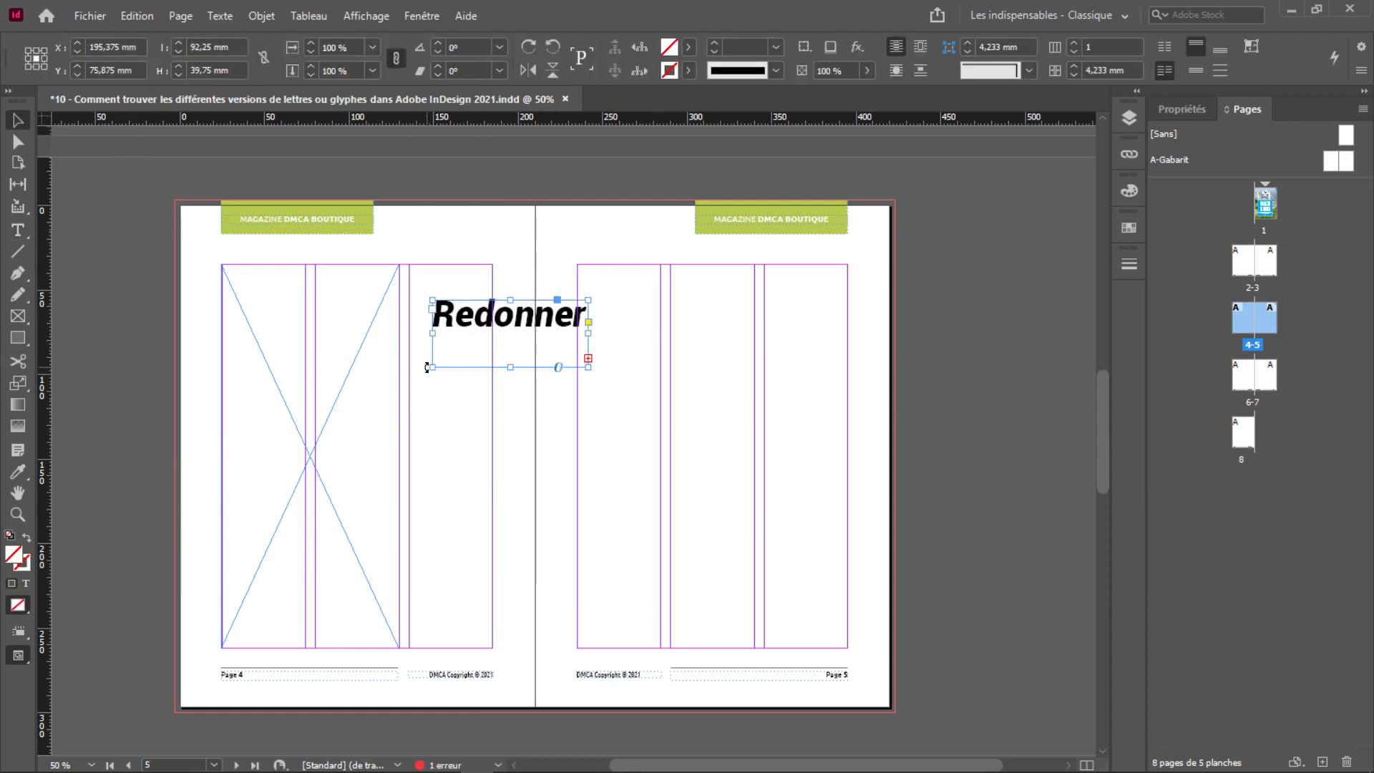
Enlarge the title's text frame downwards and to the left so that it overlaps the graphic frame
drag(432, 367, 409, 391)
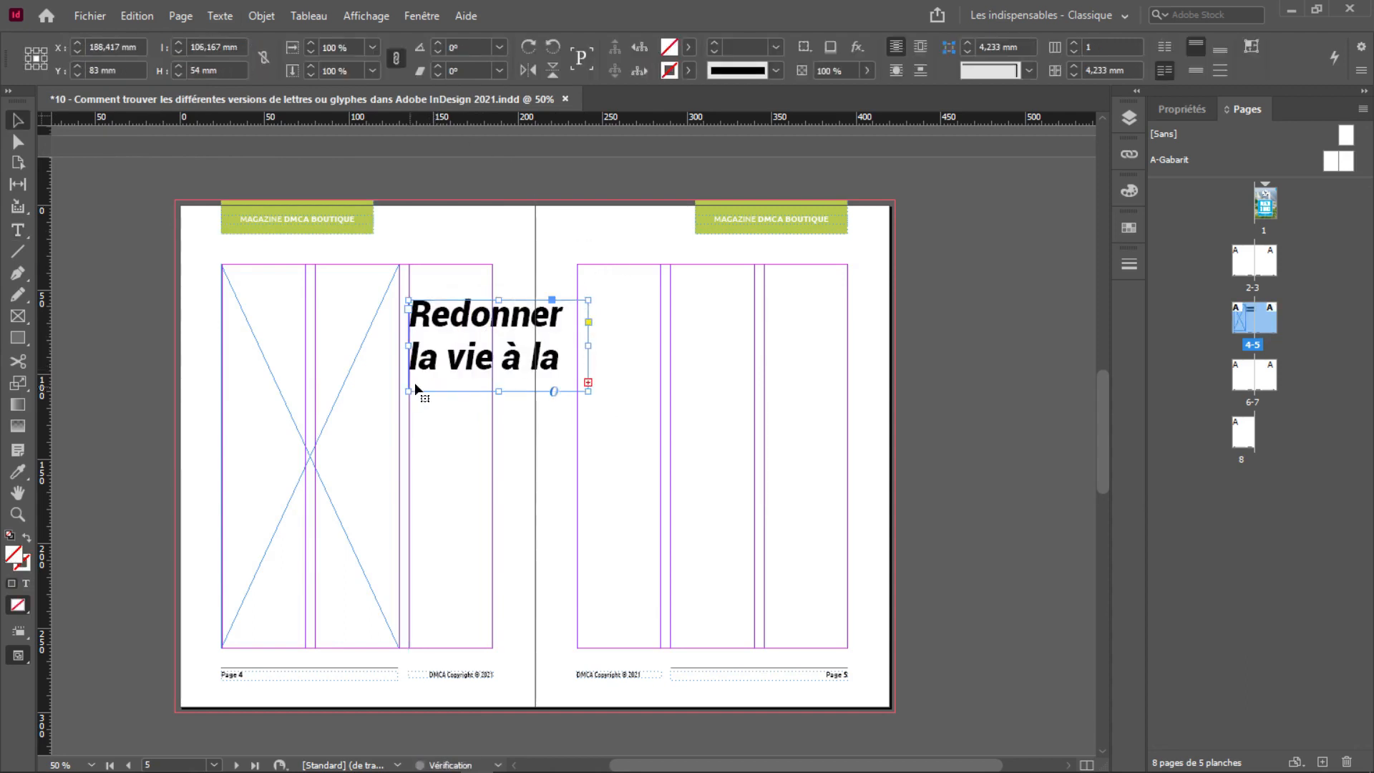
drag(499, 392, 501, 409)
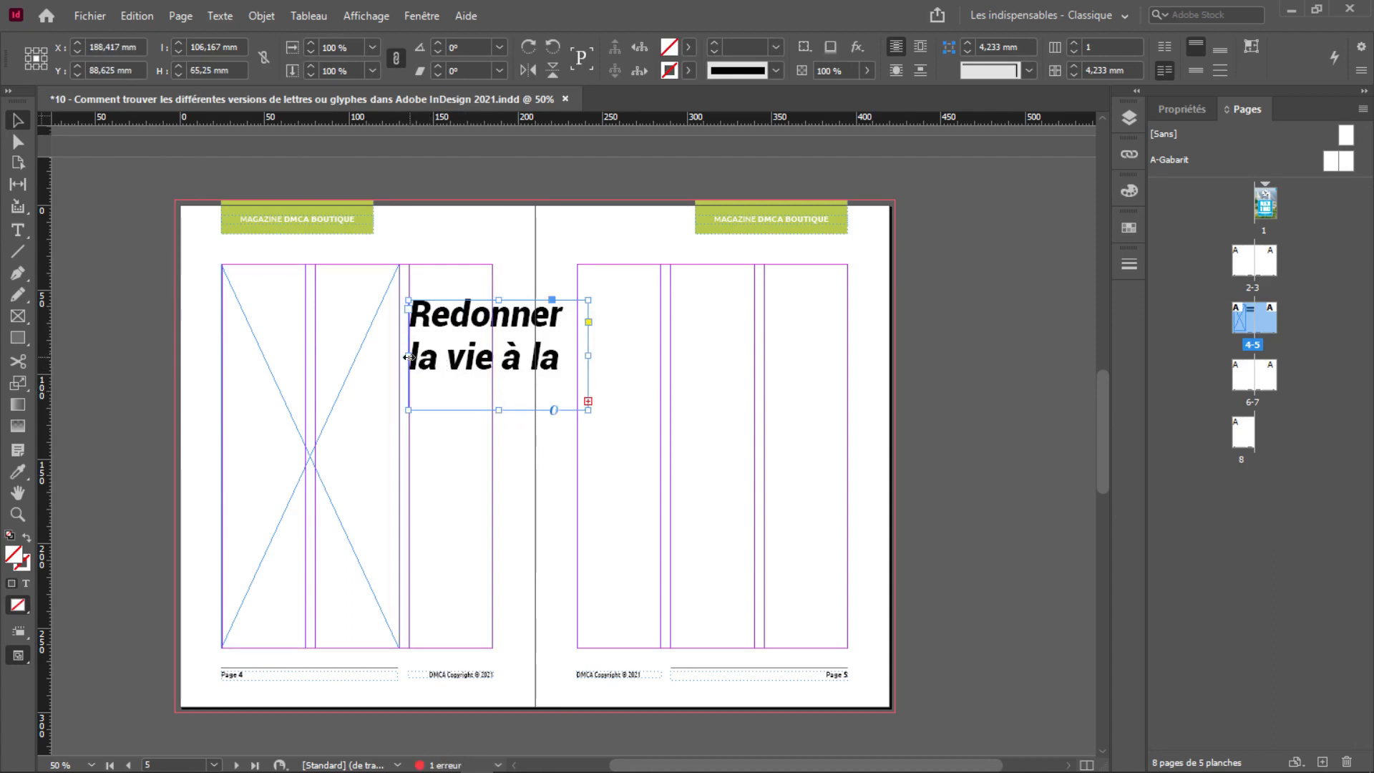
mouse_move(408, 356)
mouse_down()
mouse_move(381, 356)
mouse_move(409, 348)
mouse_up()
Set the word "vie" to 80 pt and the title's first line "Redonner la" to 50 pt
double_click(440, 354)
click(434, 358)
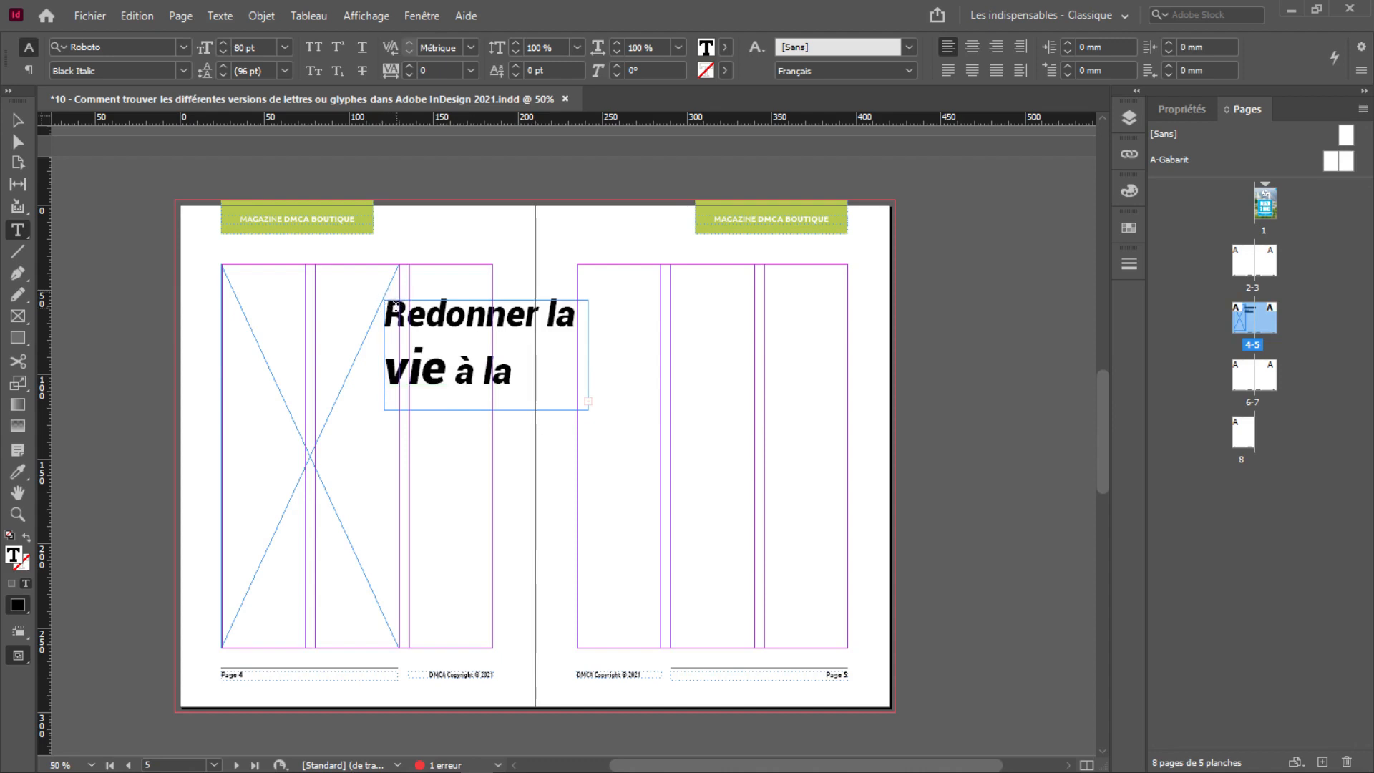
drag(398, 308, 503, 325)
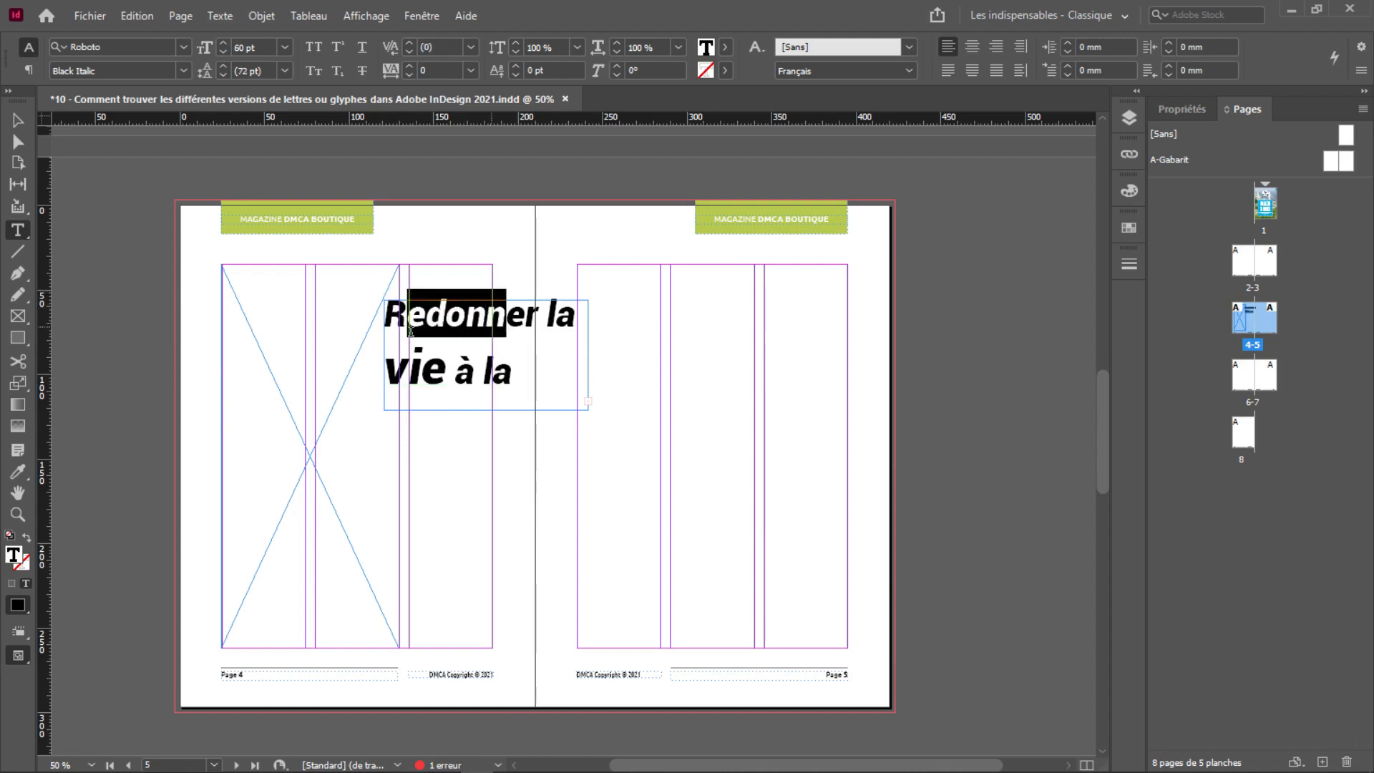
drag(394, 309, 585, 315)
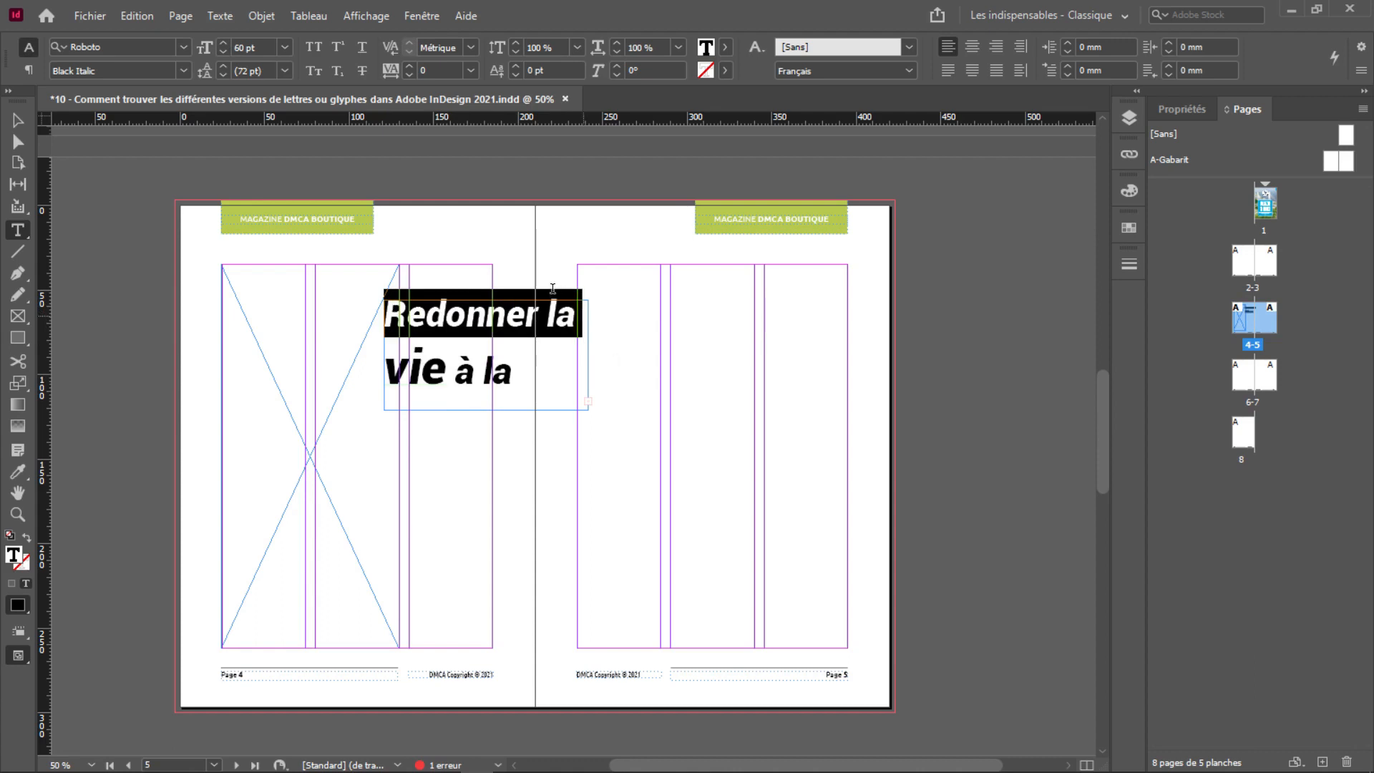
click(224, 53)
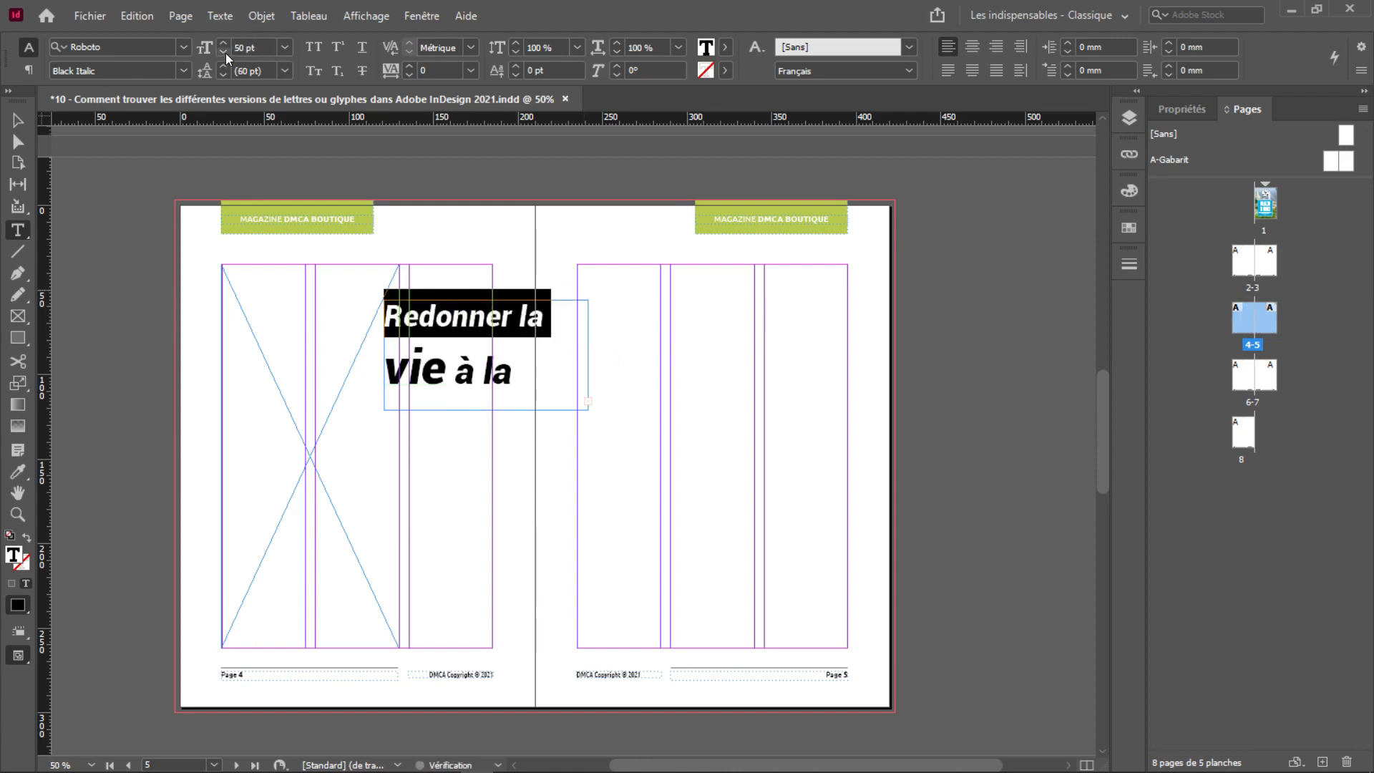
Enlarge the title's text frame to about 129 by 80 mm so that the full title fits
click(445, 369)
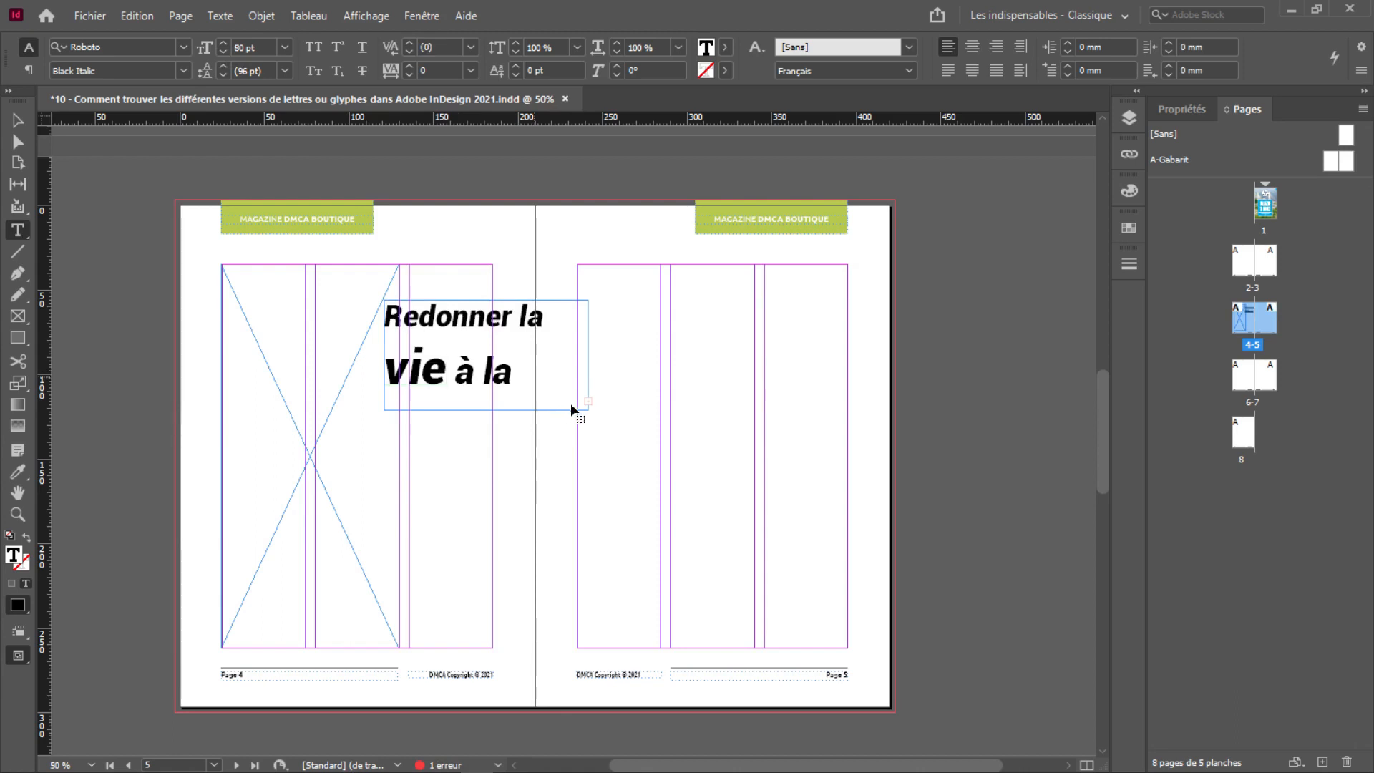
key(Escape)
drag(588, 409, 601, 432)
Place the aerial stadium photo in the graphic frame on page 4 and scale the image to about 50%
click(349, 345)
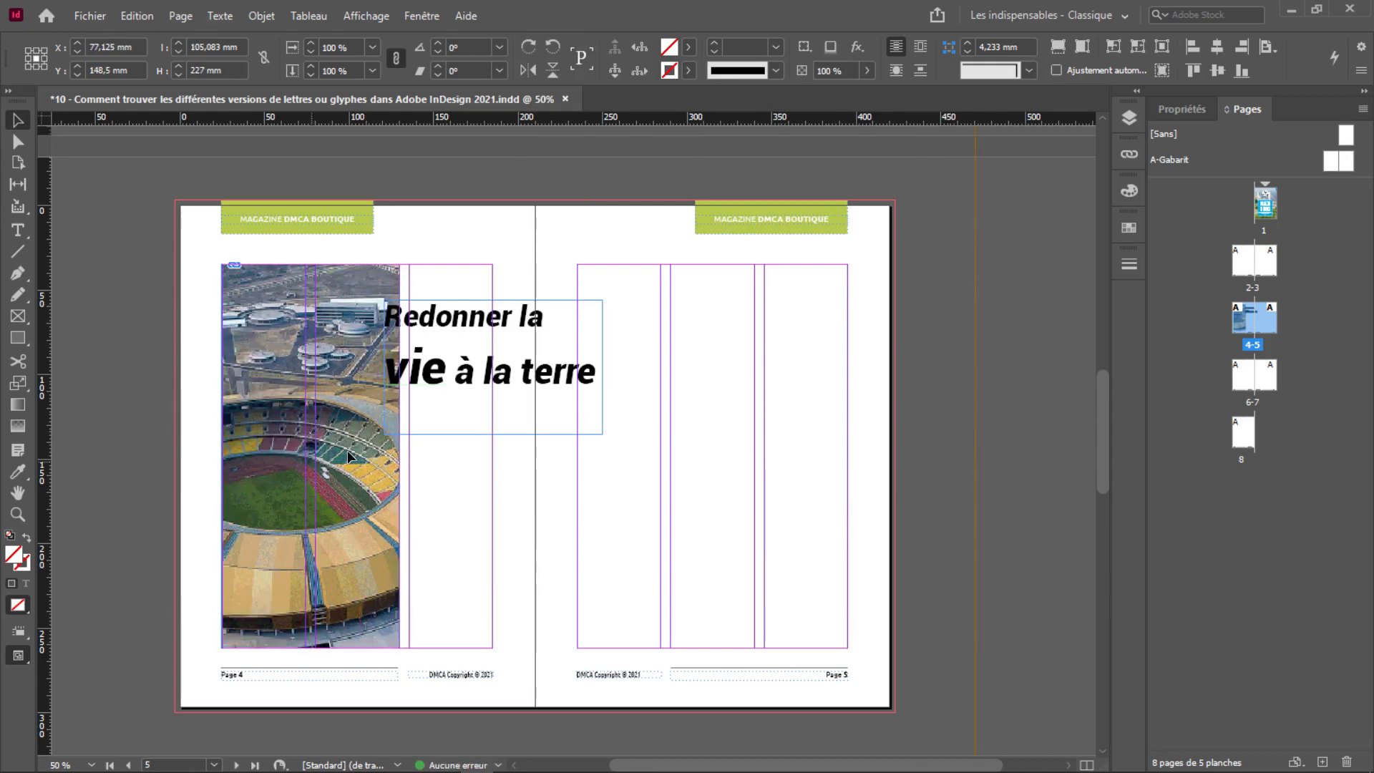
drag(312, 460, 345, 450)
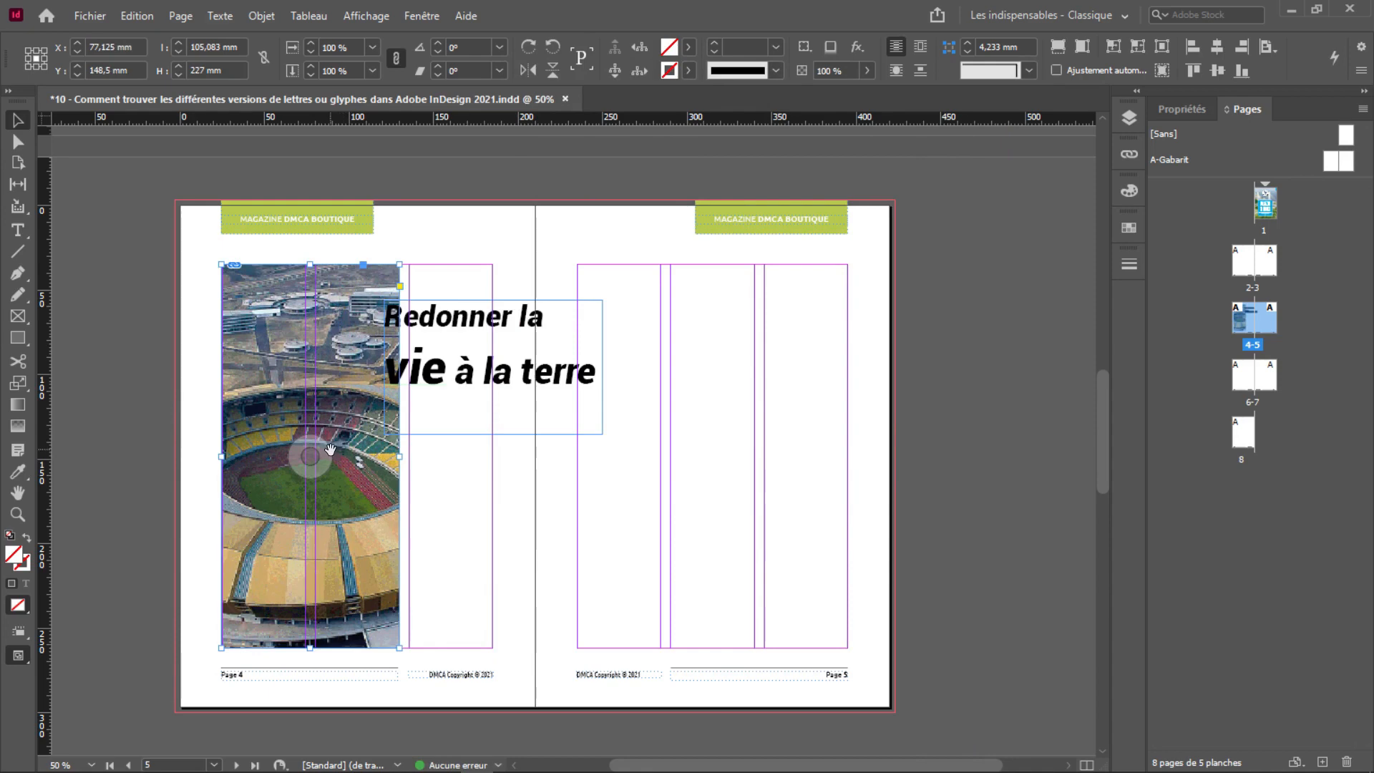
double_click(318, 414)
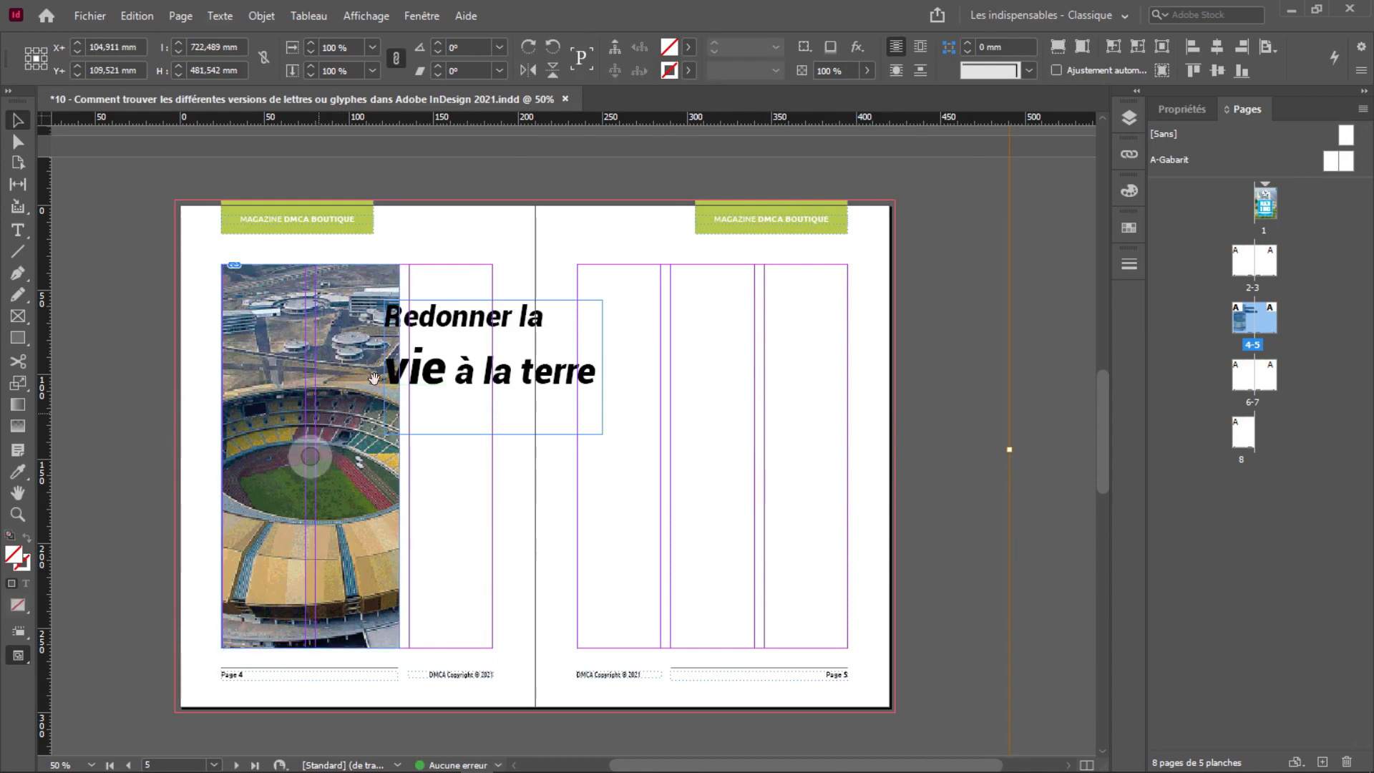
scroll(374, 378, down, 2)
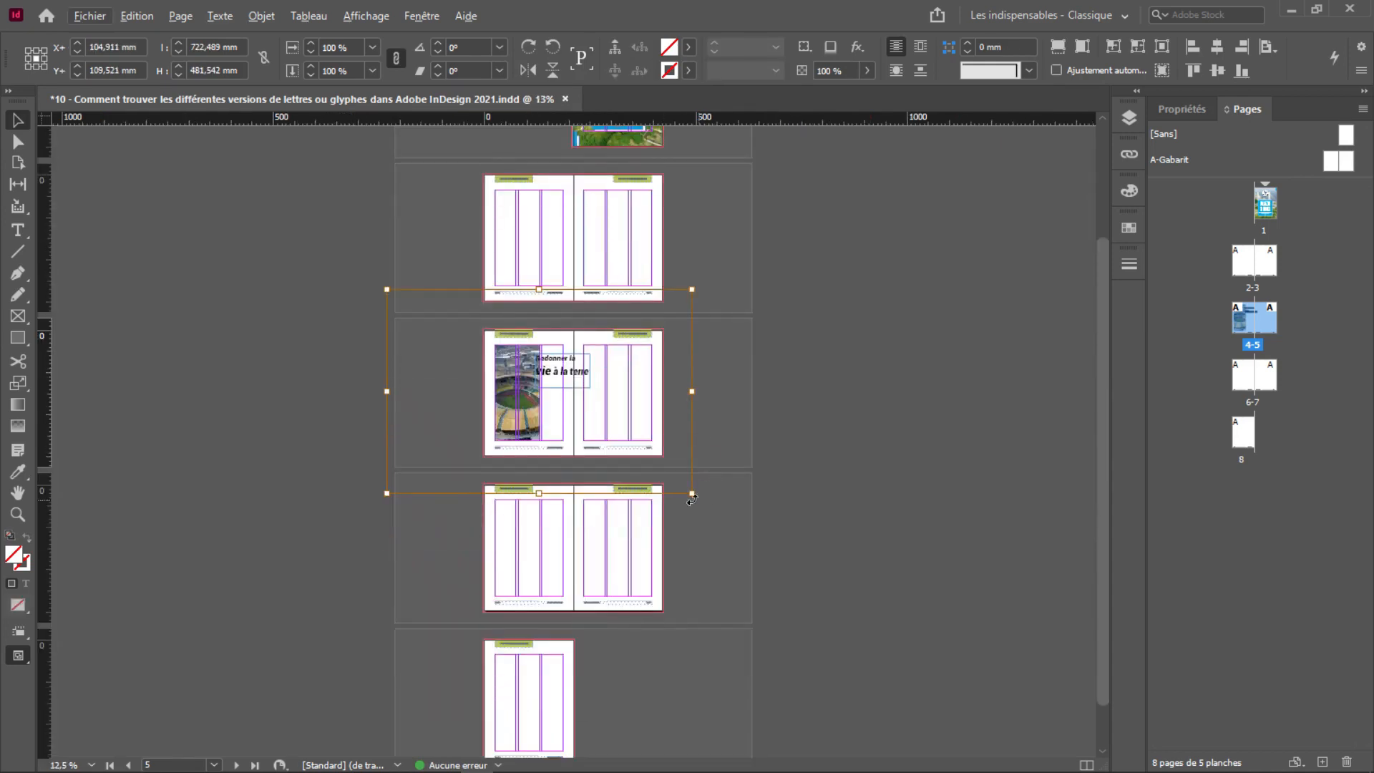
drag(691, 497, 471, 582)
Reduce the stadium photo to about 48% and shift it slightly left inside its frame
scroll(577, 397, up, 2)
scroll(576, 398, up, 1)
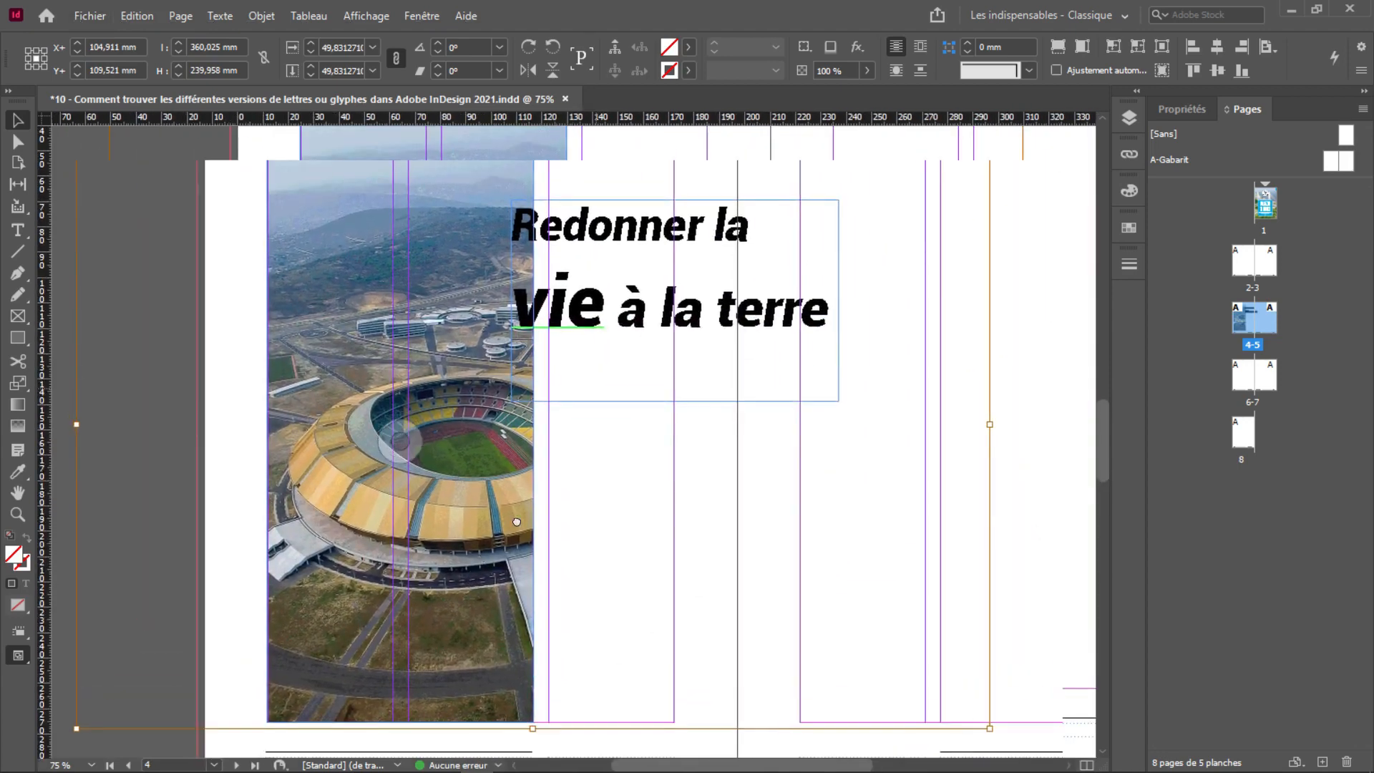
scroll(549, 485, down, 1)
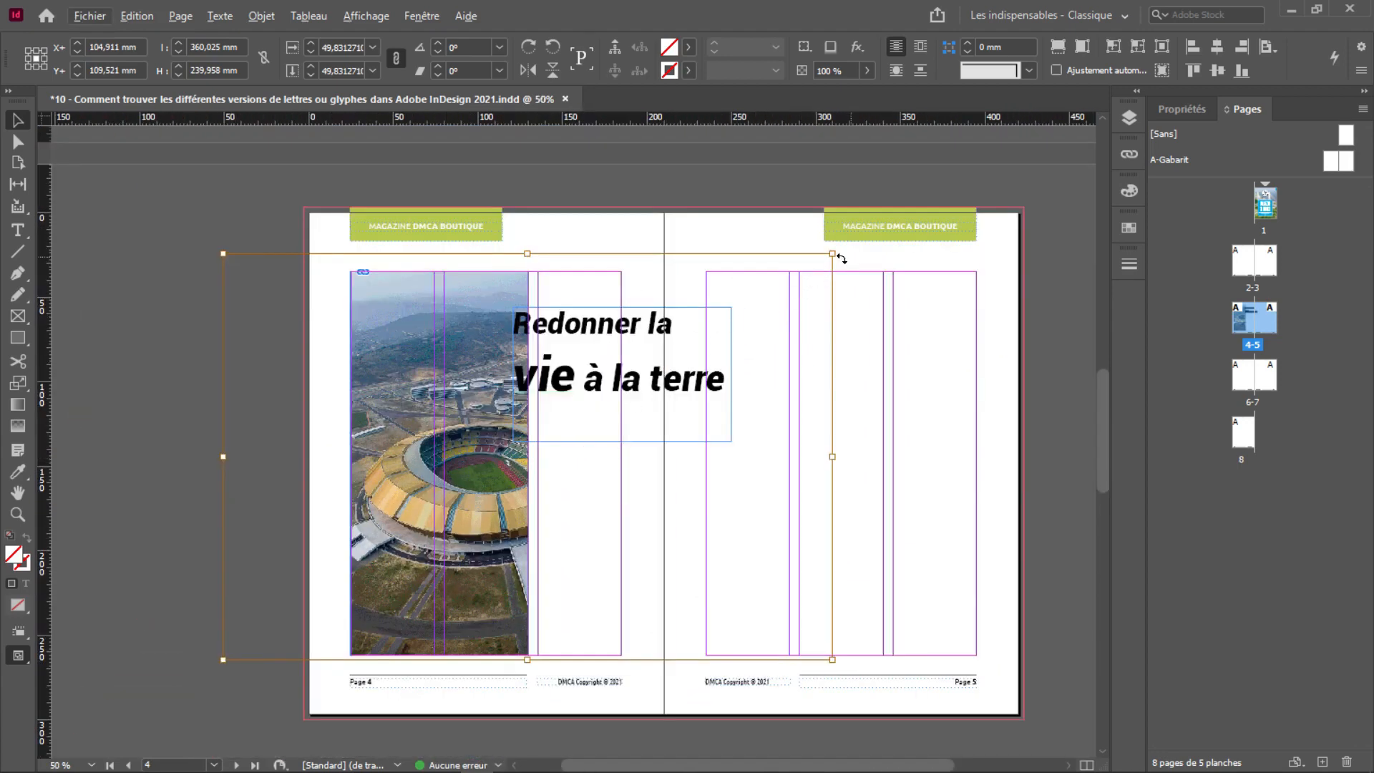
drag(833, 255, 809, 273)
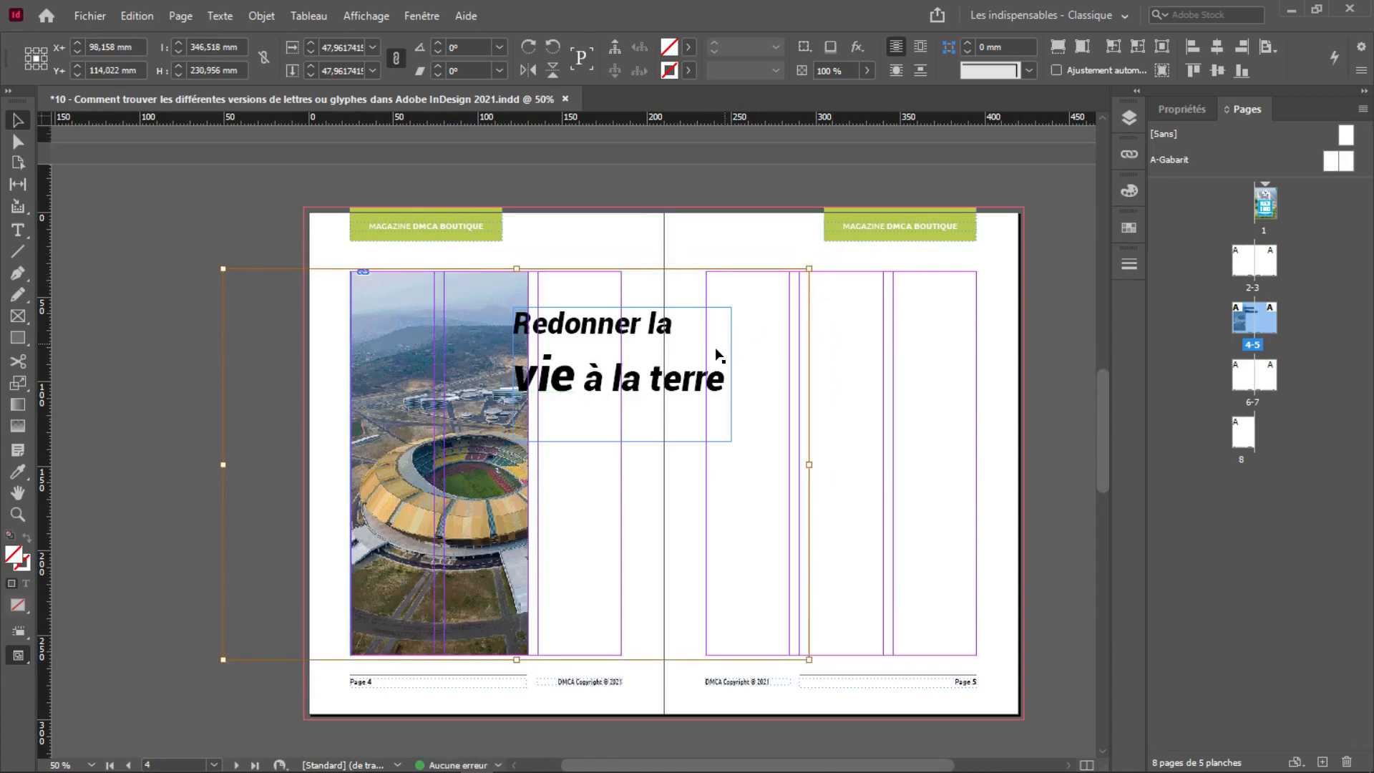
drag(450, 455, 436, 453)
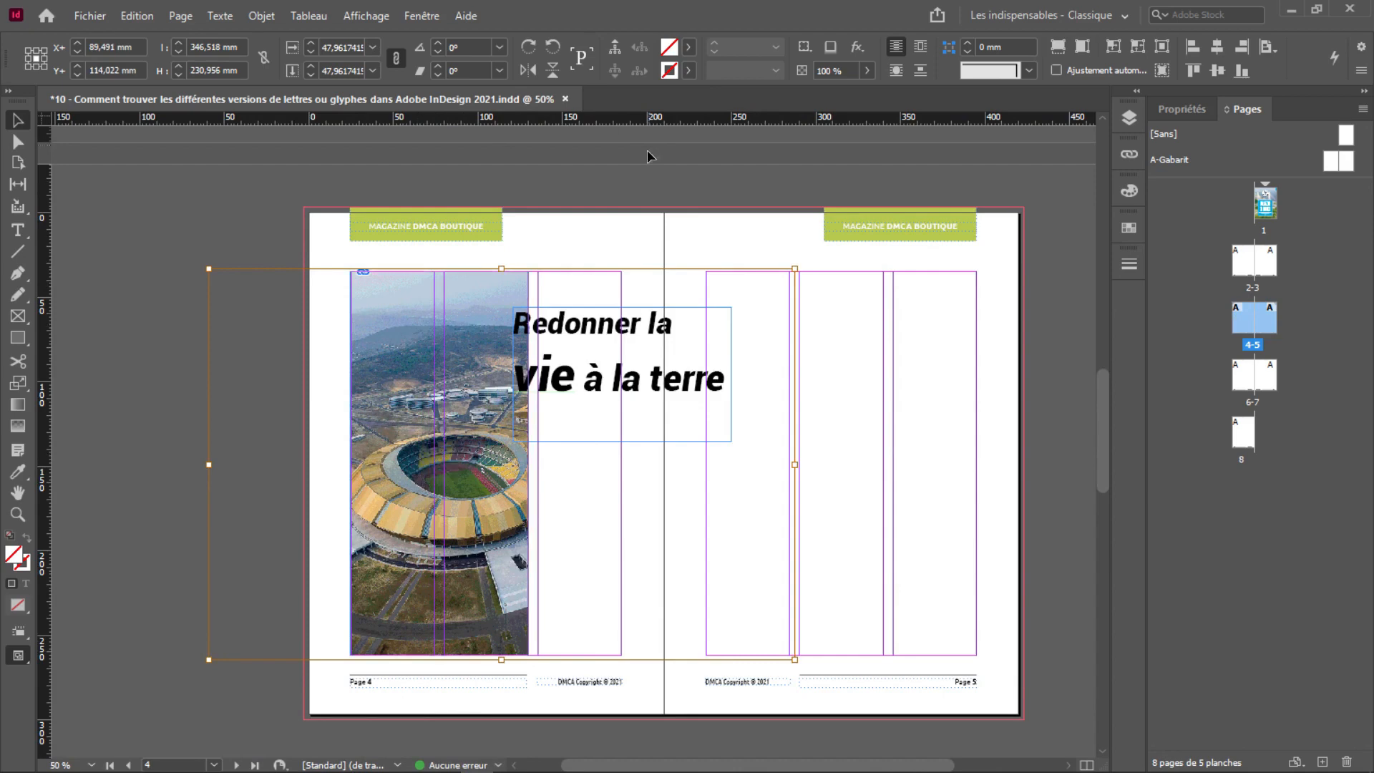
click(647, 161)
Set the leading of the whole title "Redonner la vie à la terre" to 70 pt
click(614, 373)
key(ctrl+=)
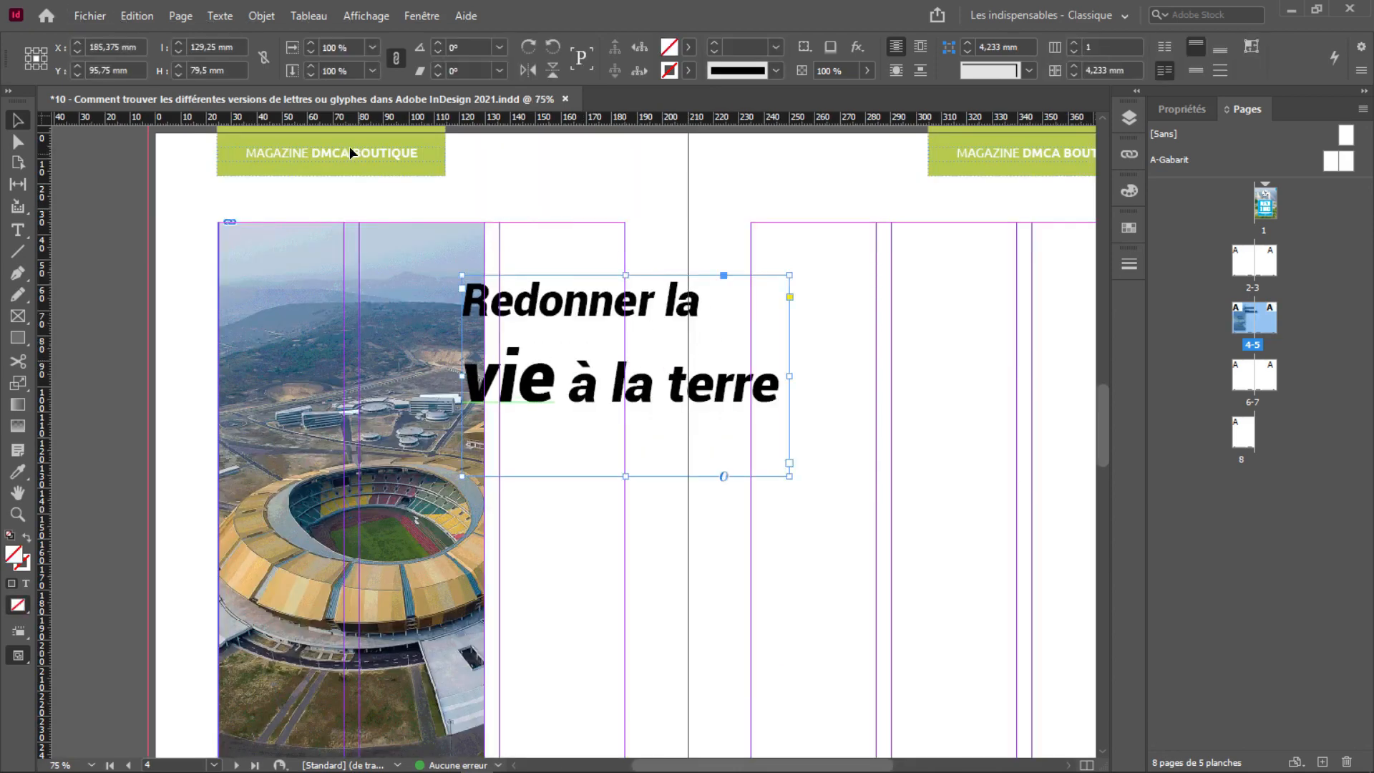
double_click(523, 350)
key(ctrl+a)
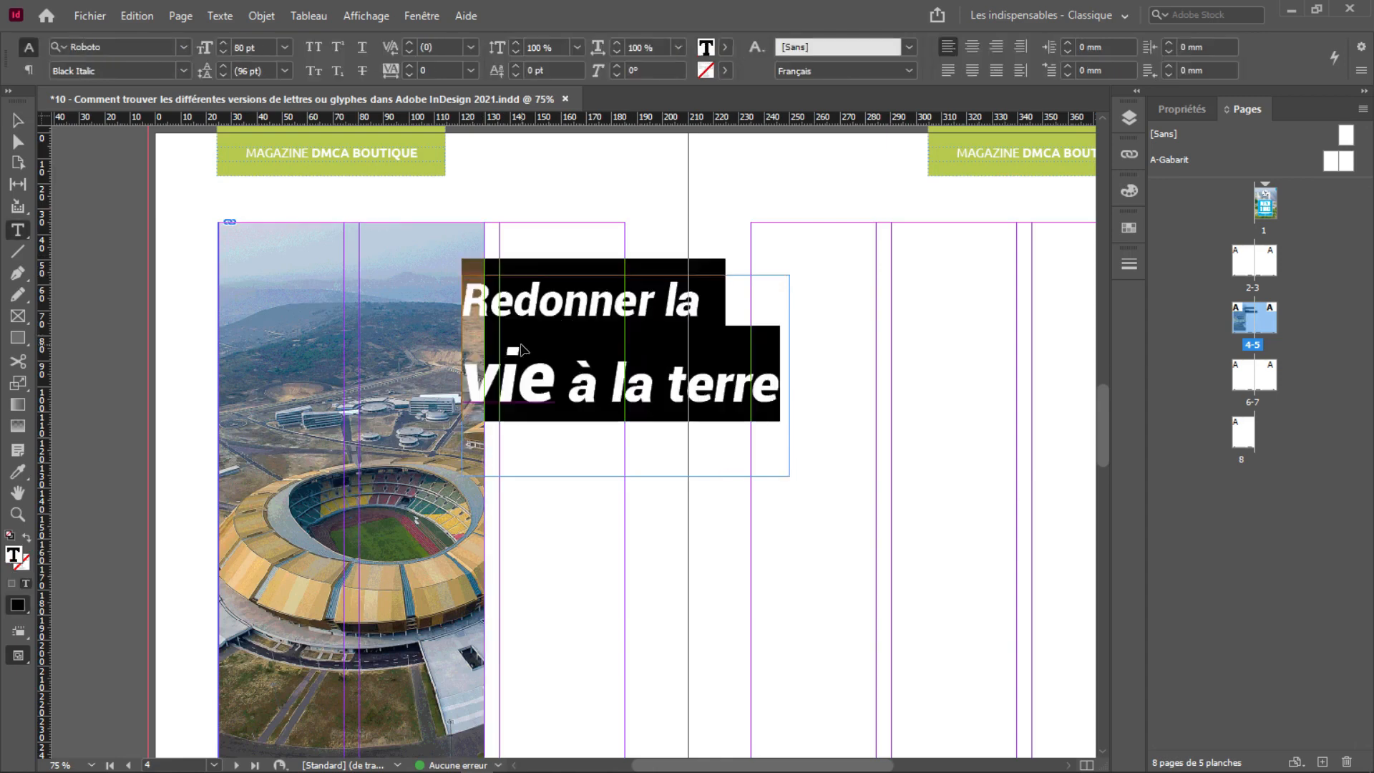
click(280, 72)
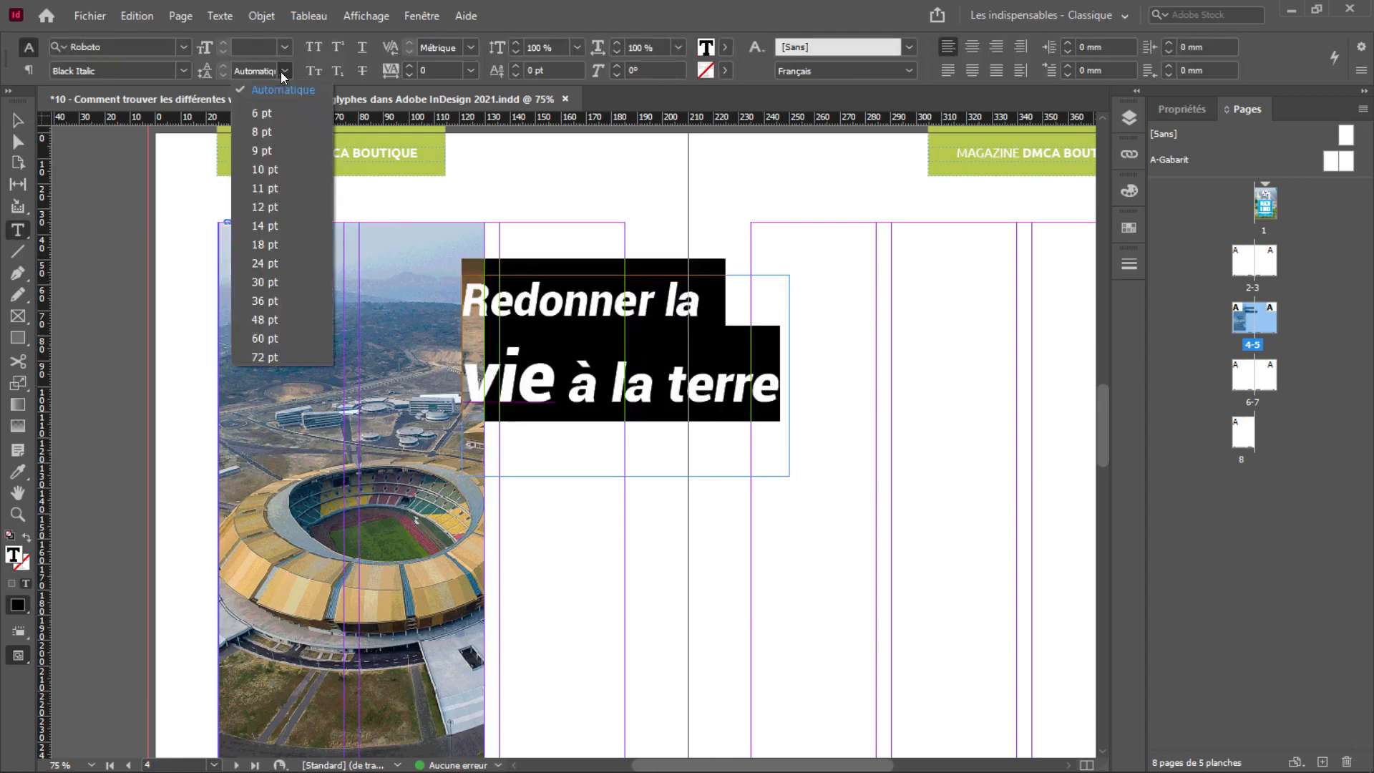
click(277, 115)
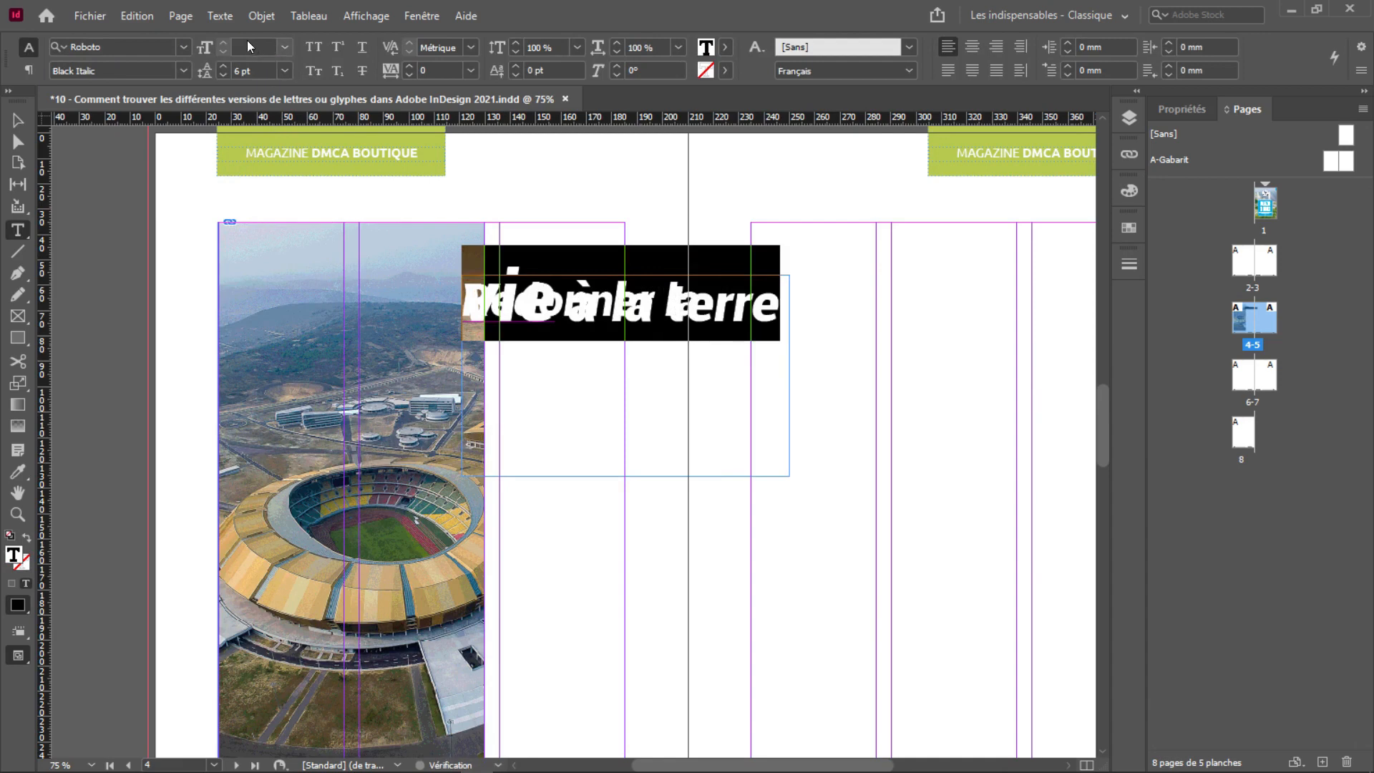
click(223, 67)
click(223, 66)
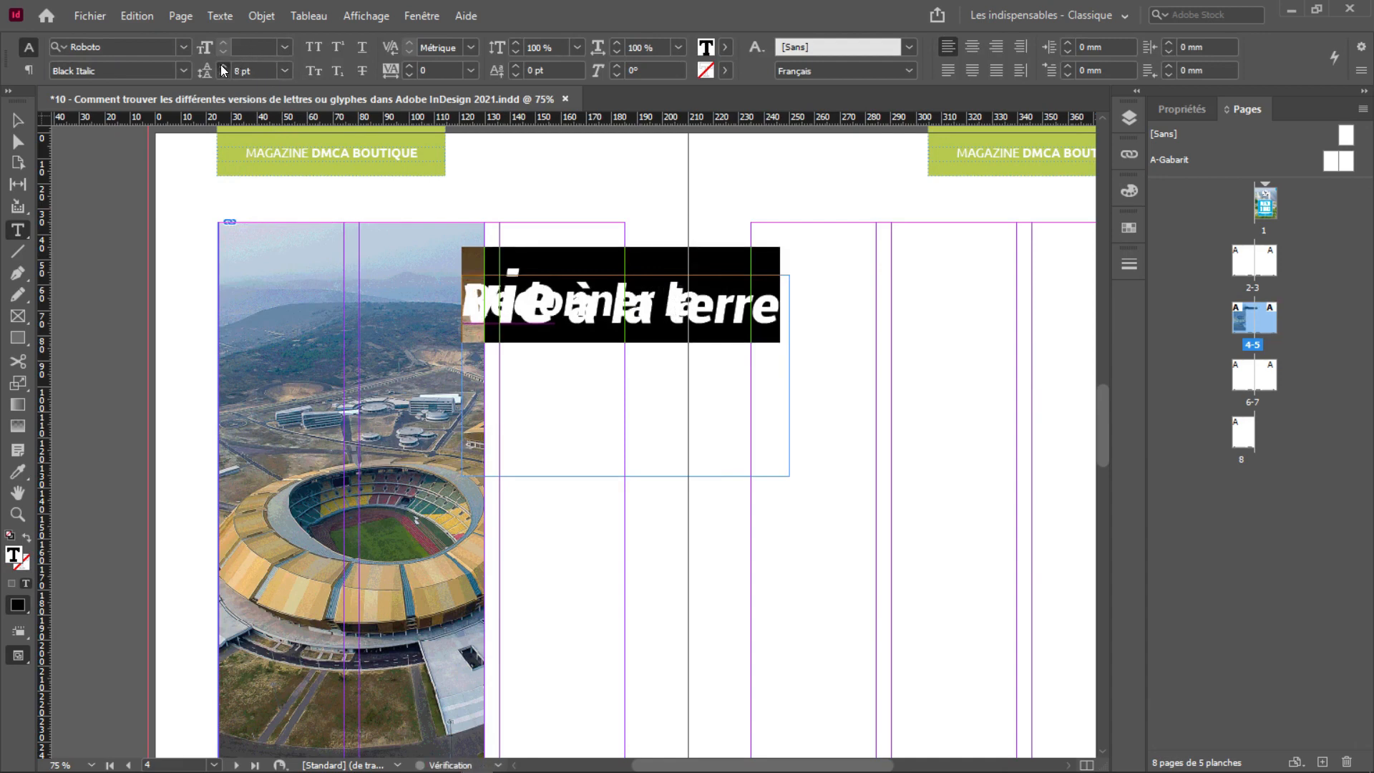
shift+click(222, 66)
shift+click(222, 66)
shift+click(222, 67)
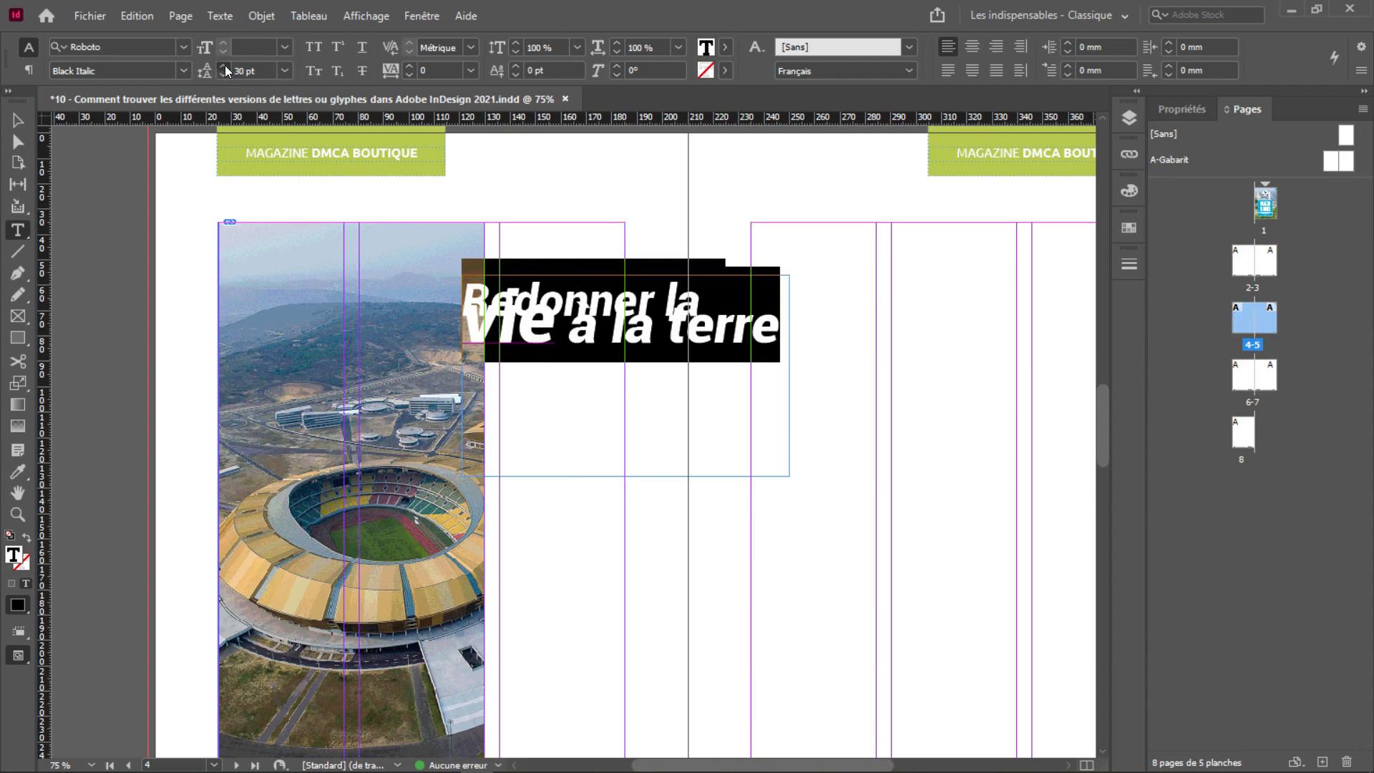
shift+click(224, 66)
click(224, 67)
click(224, 67)
click(224, 67)
click(224, 67)
click(224, 67)
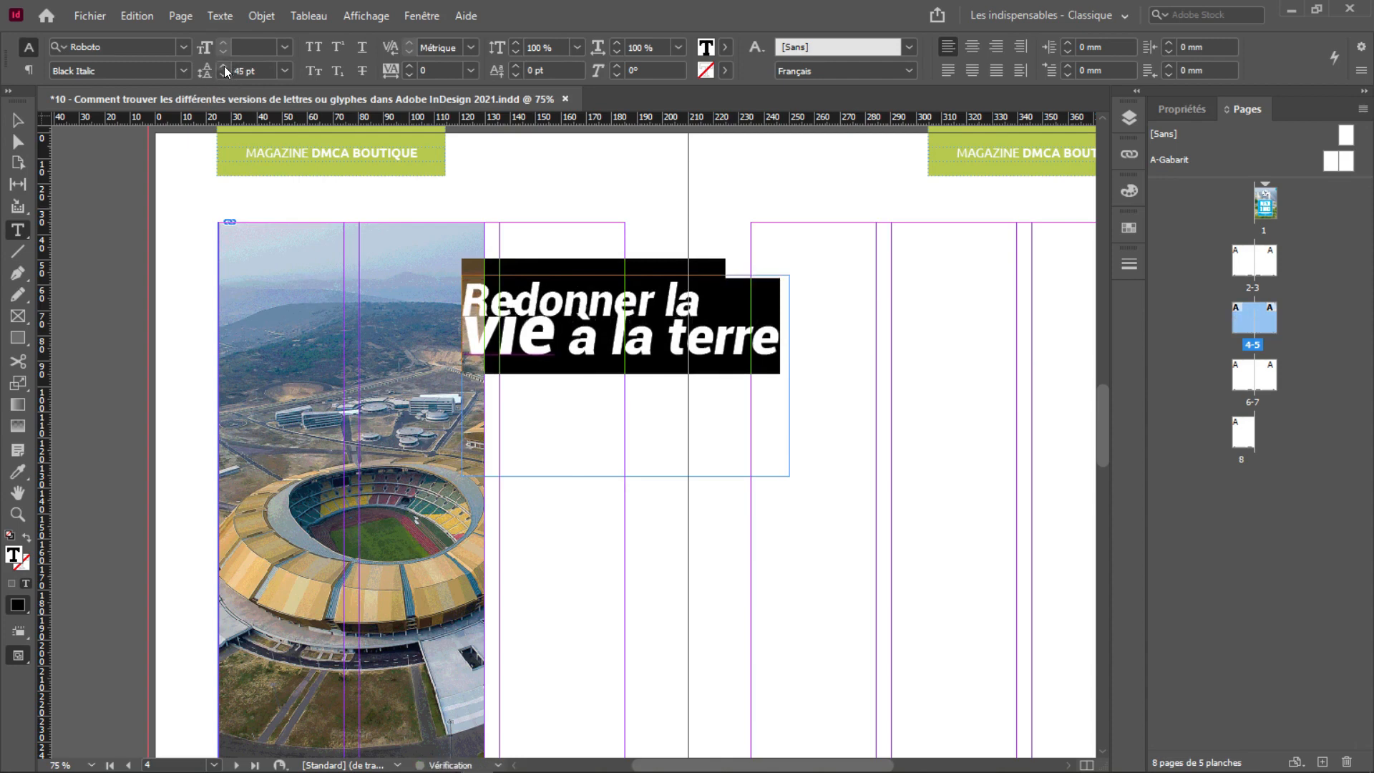
click(224, 66)
click(224, 67)
click(224, 67)
click(224, 66)
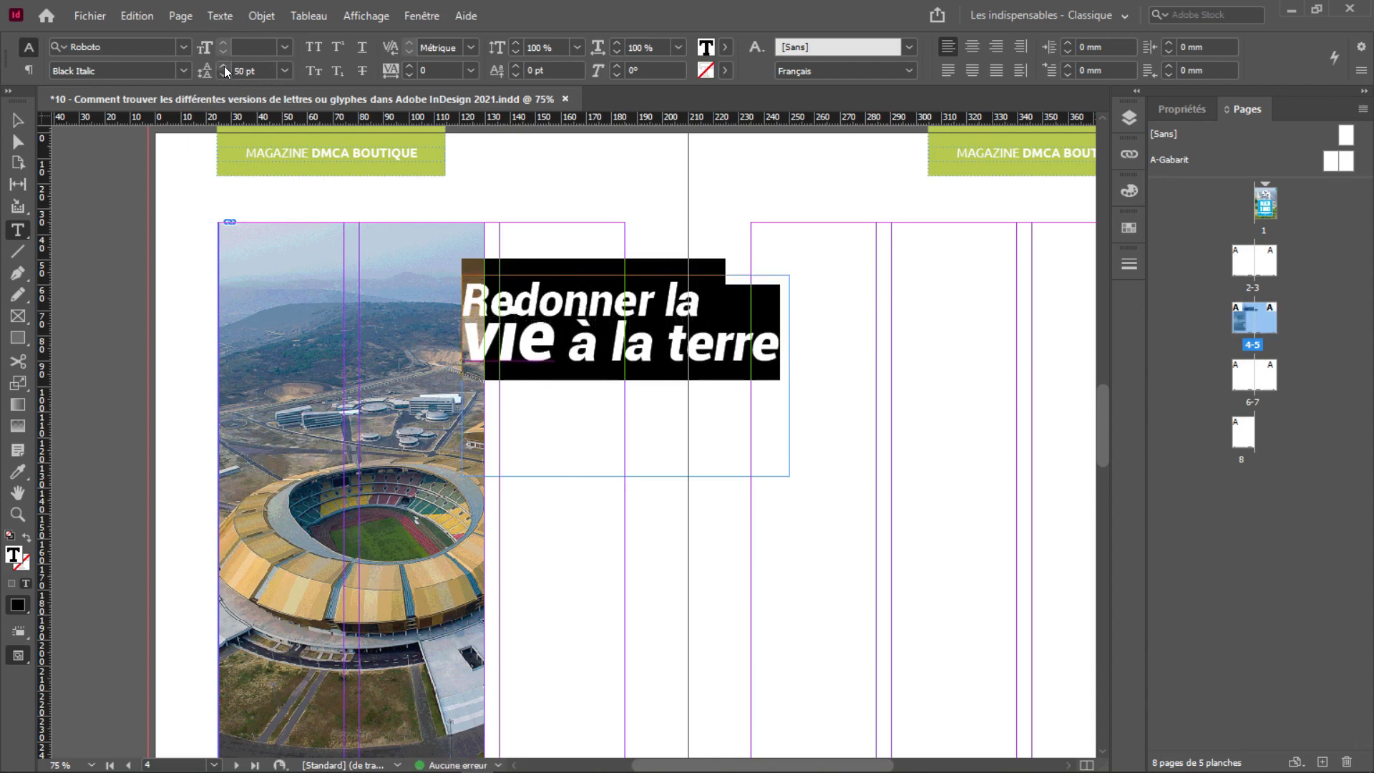
click(224, 66)
click(224, 66)
double_click(224, 67)
click(224, 67)
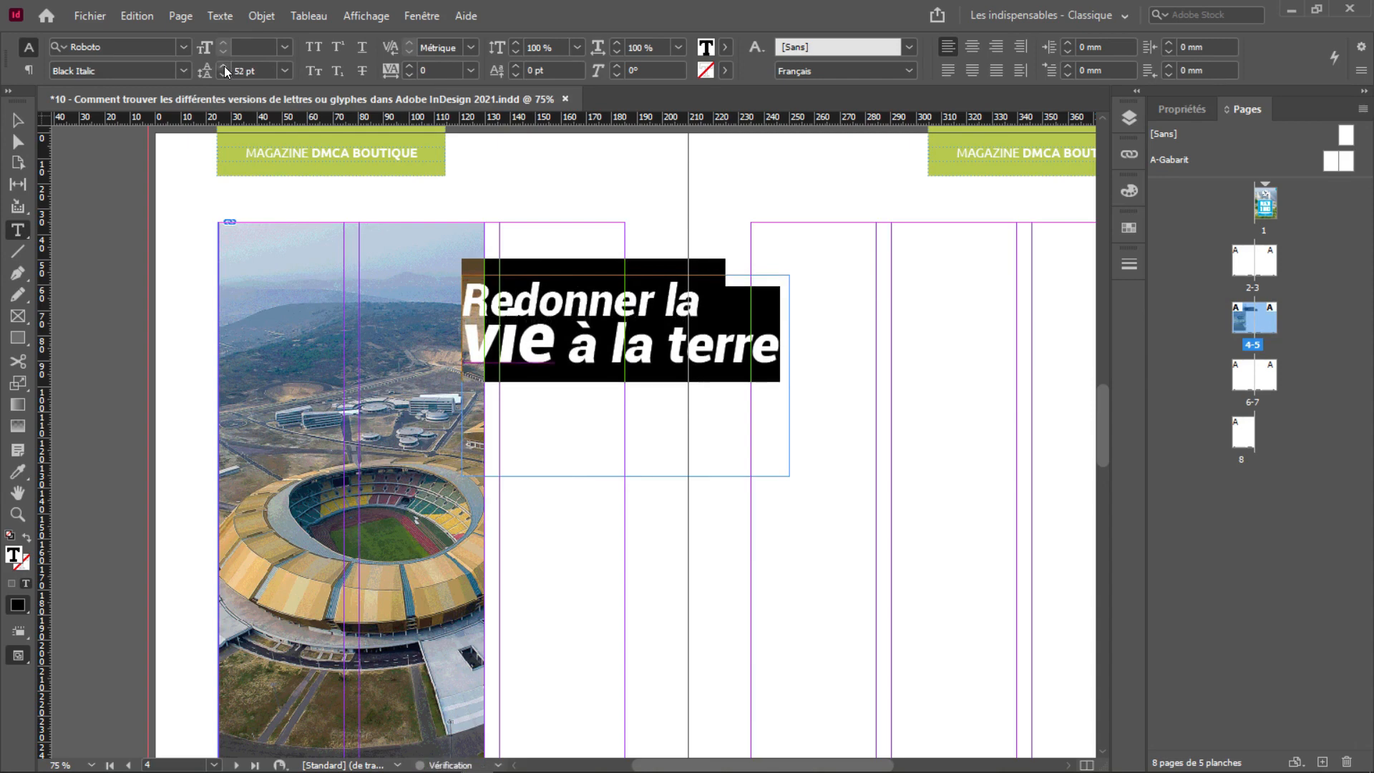
double_click(224, 67)
double_click(224, 66)
double_click(224, 67)
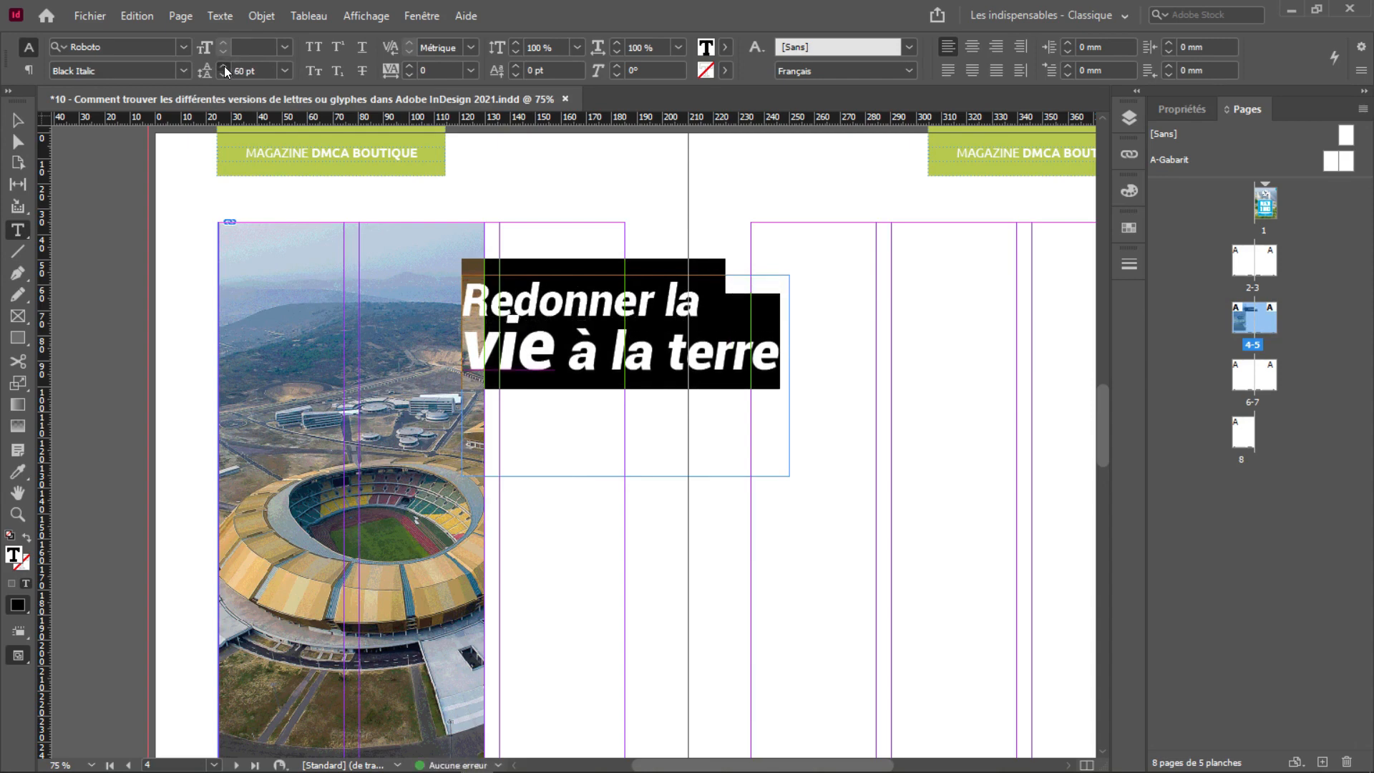
click(225, 66)
Indent the title's first line "Redonner la" to the right and capitalise "vie" as "Vie"
click(477, 293)
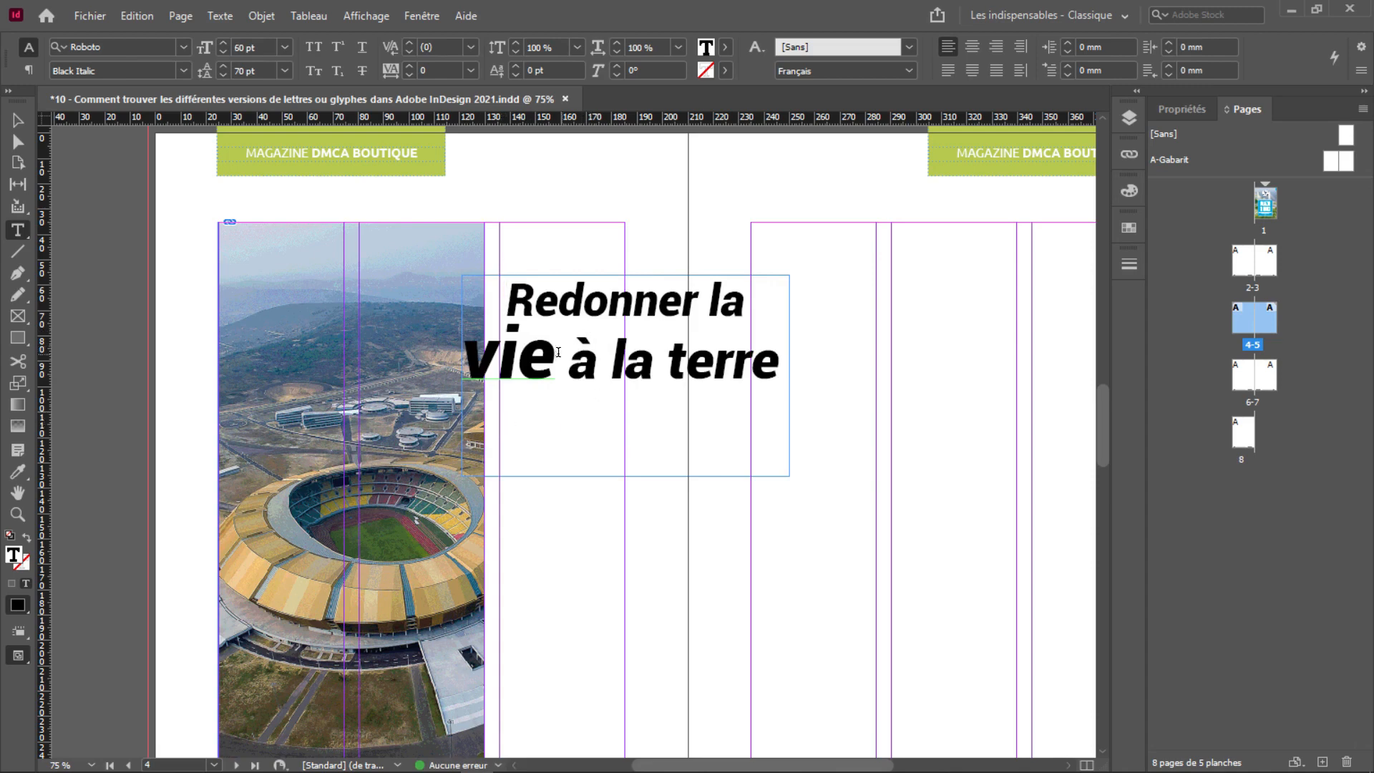
right_click(521, 355)
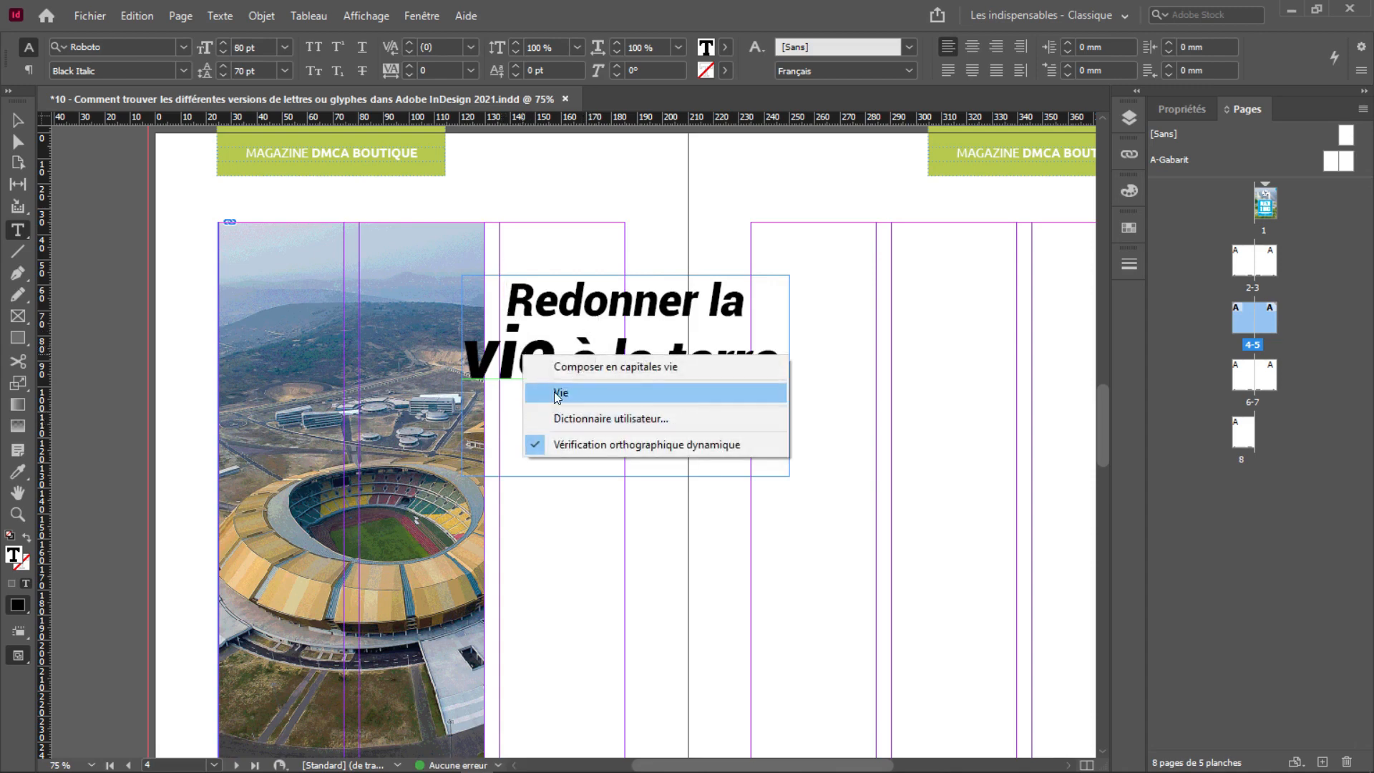
click(557, 393)
Colour the word "Vie" in the title with the green swatch R=182 V=200 B=73
drag(565, 354, 480, 347)
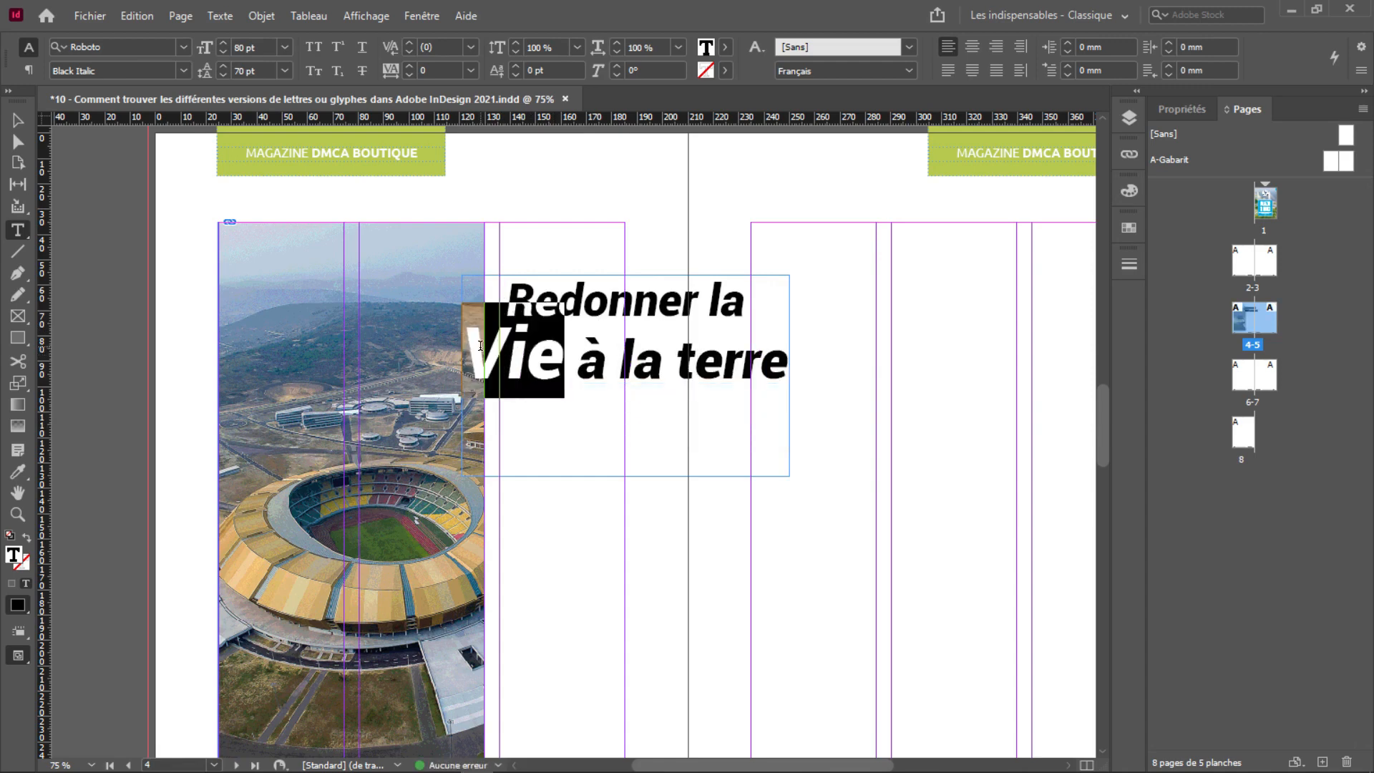
click(725, 49)
click(586, 180)
key(Escape)
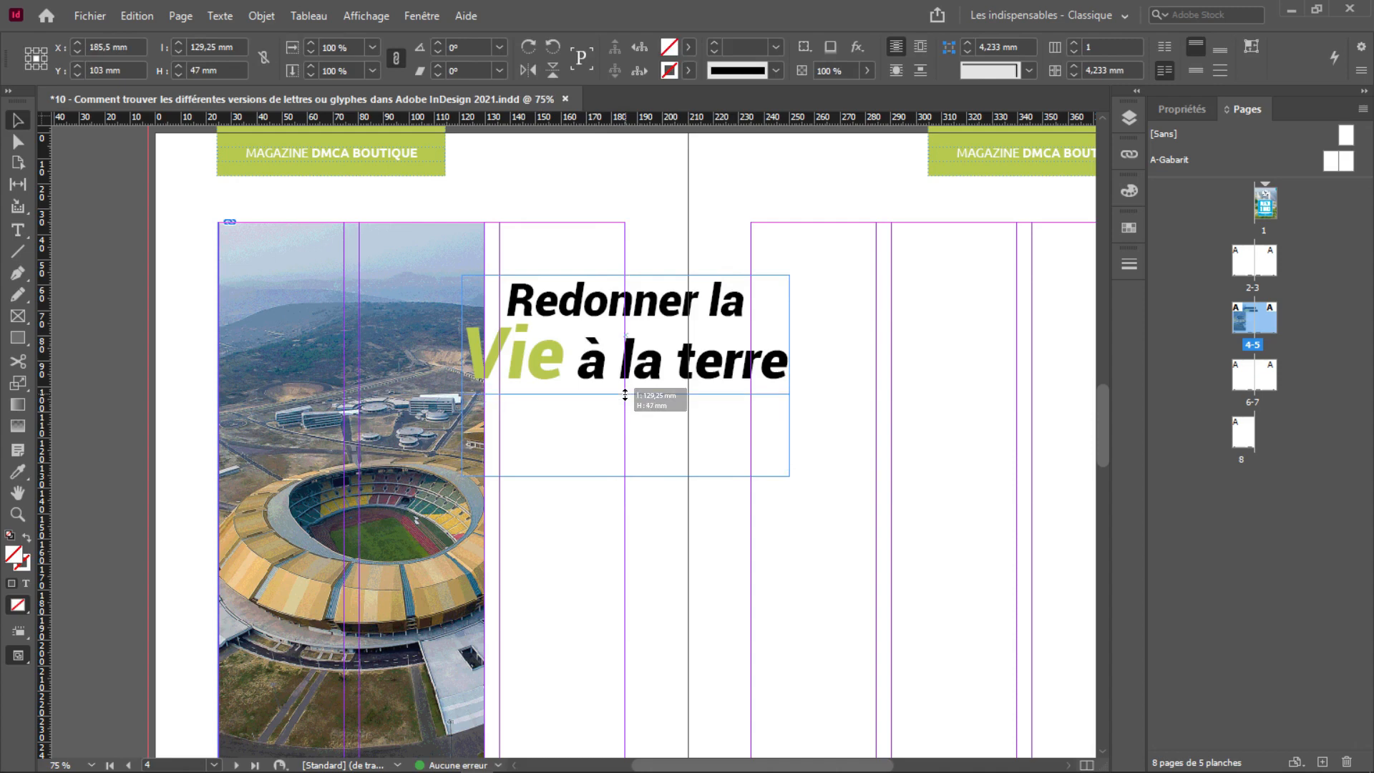
Reduce the title frame's height to 47 mm and fill the frame with [Papier]
drag(624, 394, 624, 394)
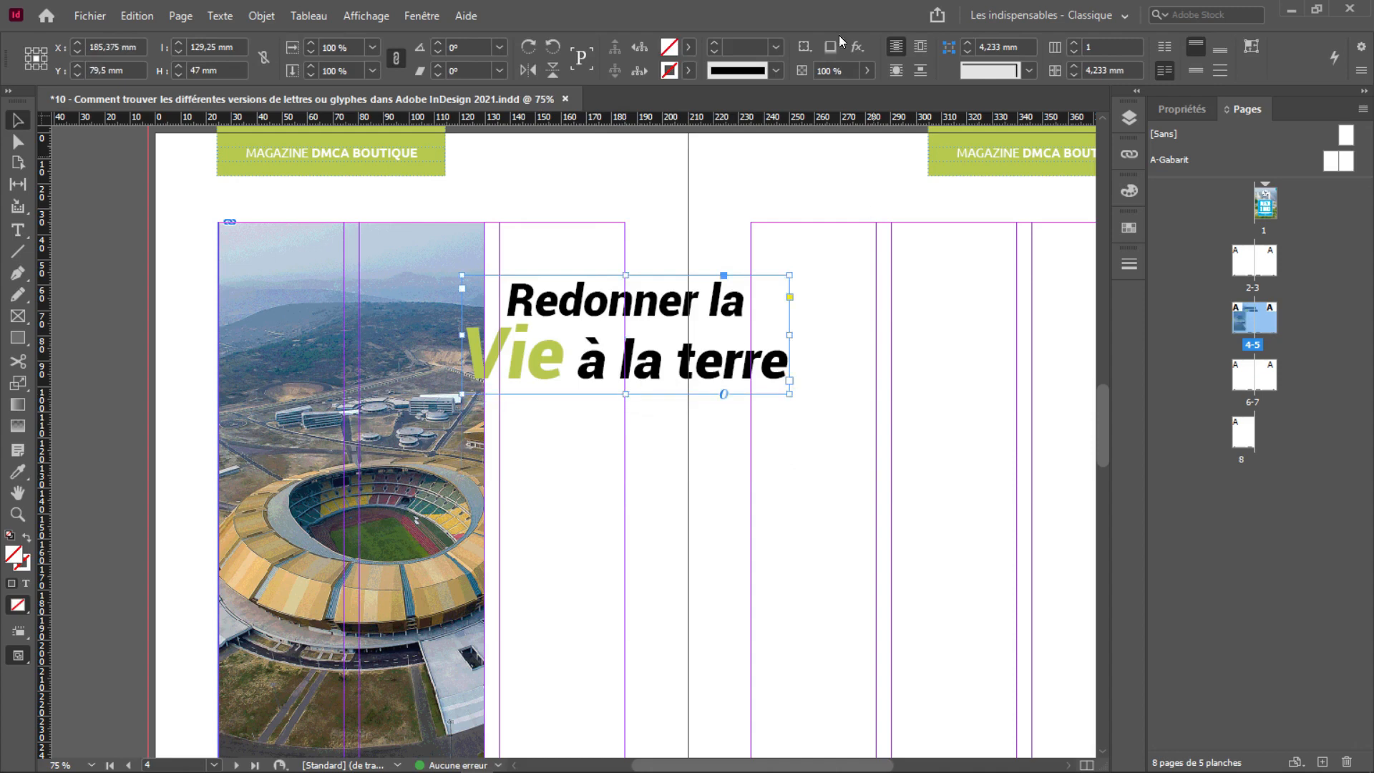
click(689, 47)
click(505, 141)
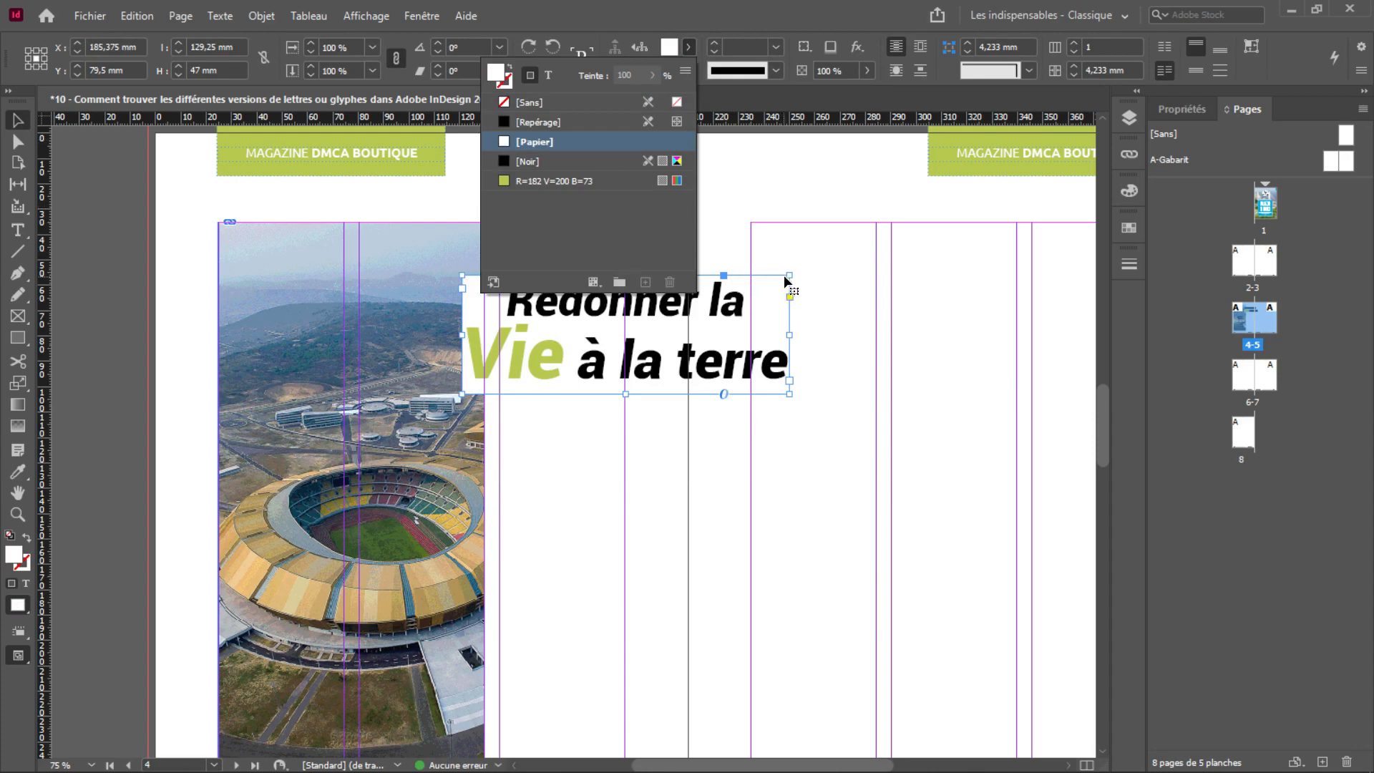
Scale the title with its frame to about 103 by 38 mm and move it over the photo, ending at page 4's inner margin
drag(790, 276, 709, 305)
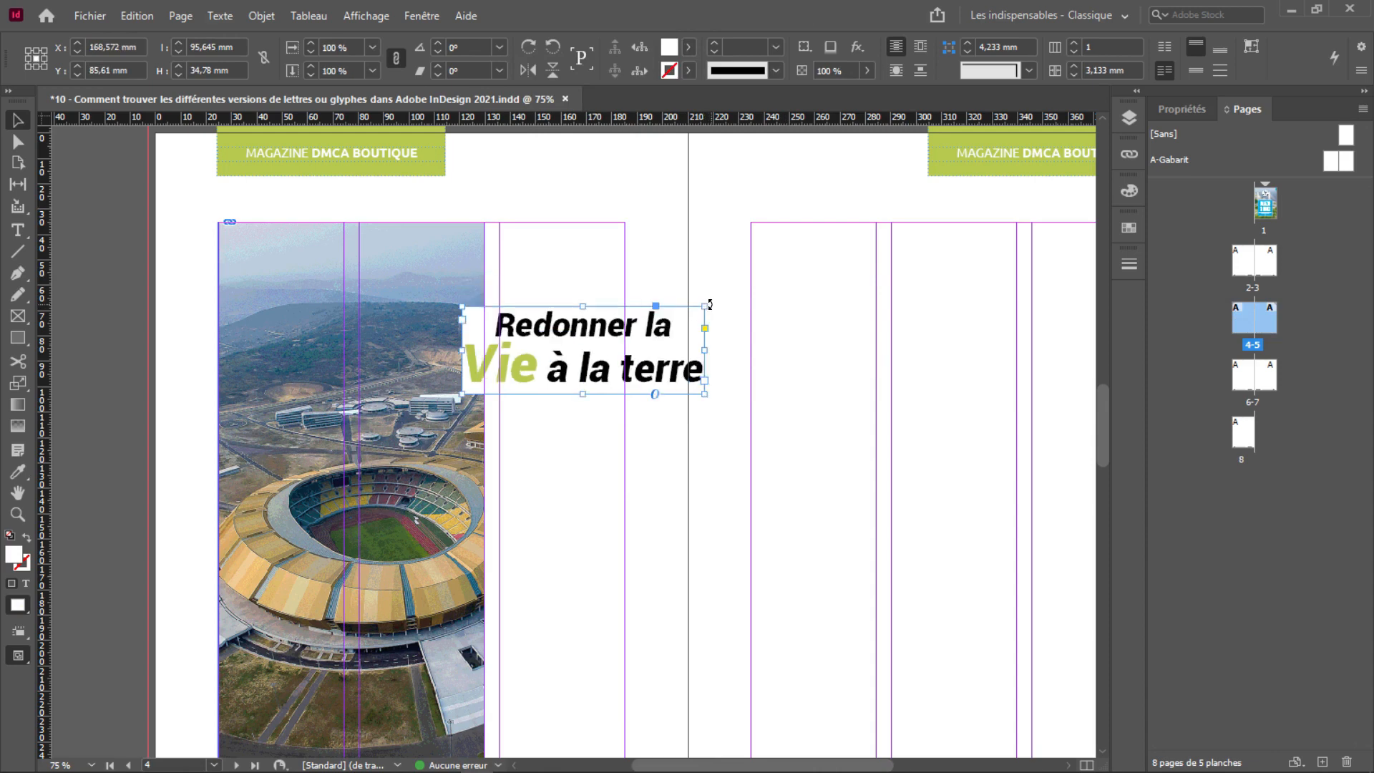
drag(629, 368, 533, 357)
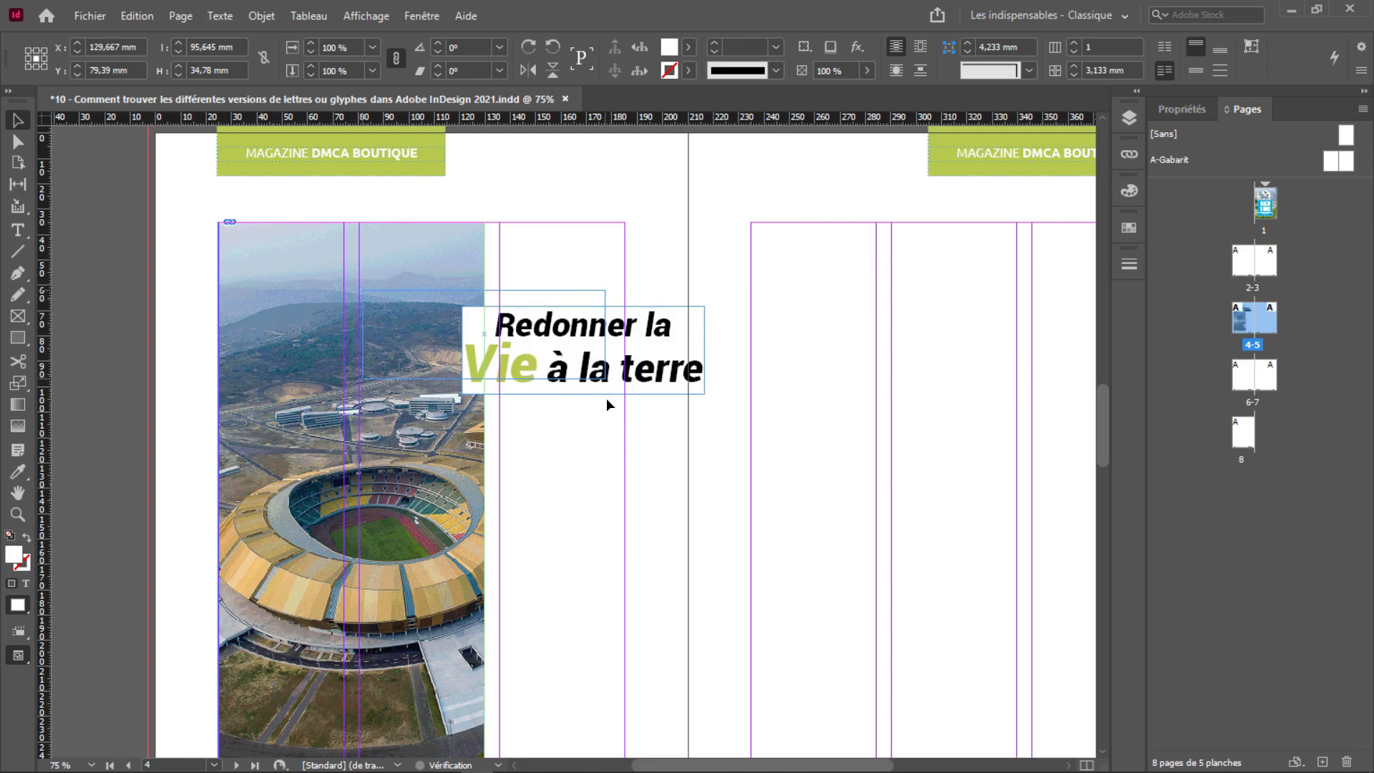
mouse_move(617, 396)
mouse_down()
mouse_move(654, 401)
mouse_move(609, 380)
mouse_move(625, 381)
mouse_up()
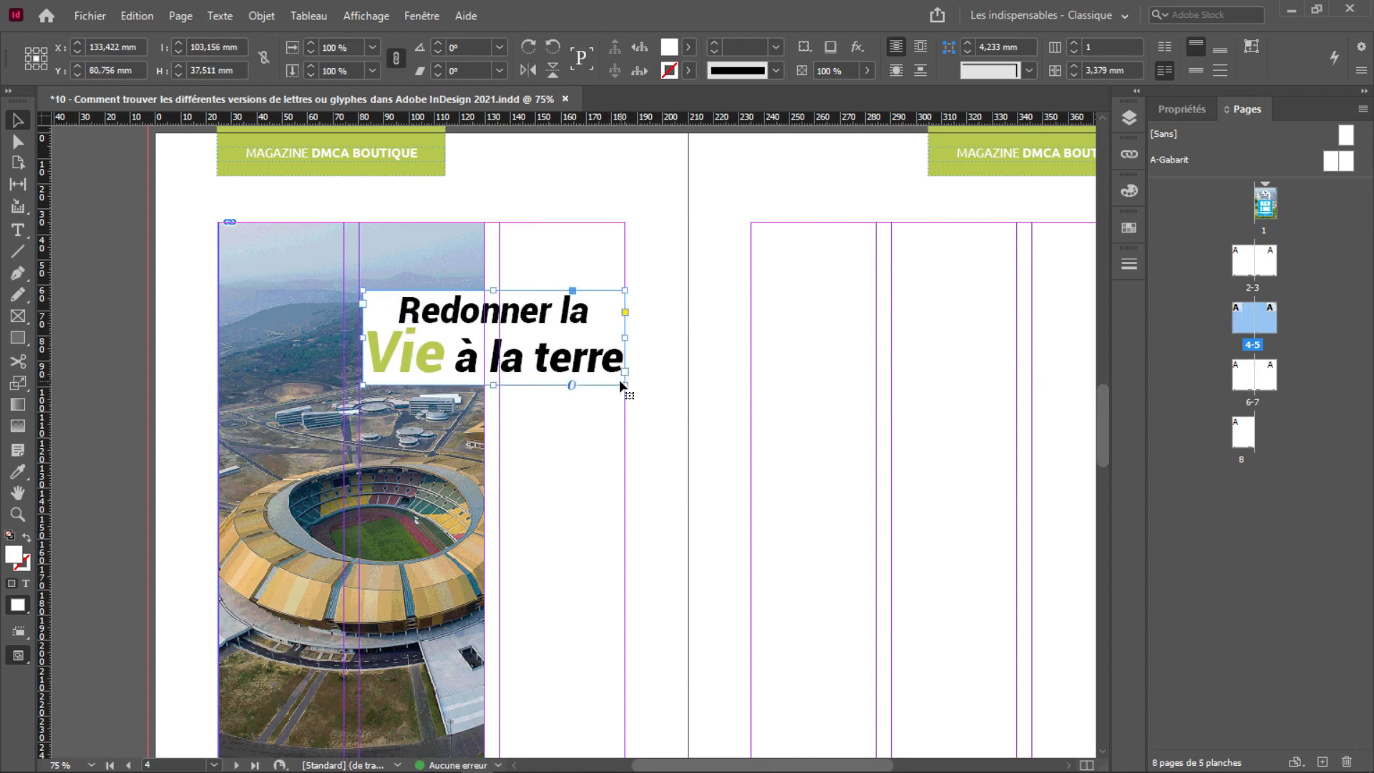
Create a text frame about 23 mm high across the columns of page 5 containing "Pourquoi la terre se fâche t-elle ?"
click(568, 460)
drag(569, 460, 396, 401)
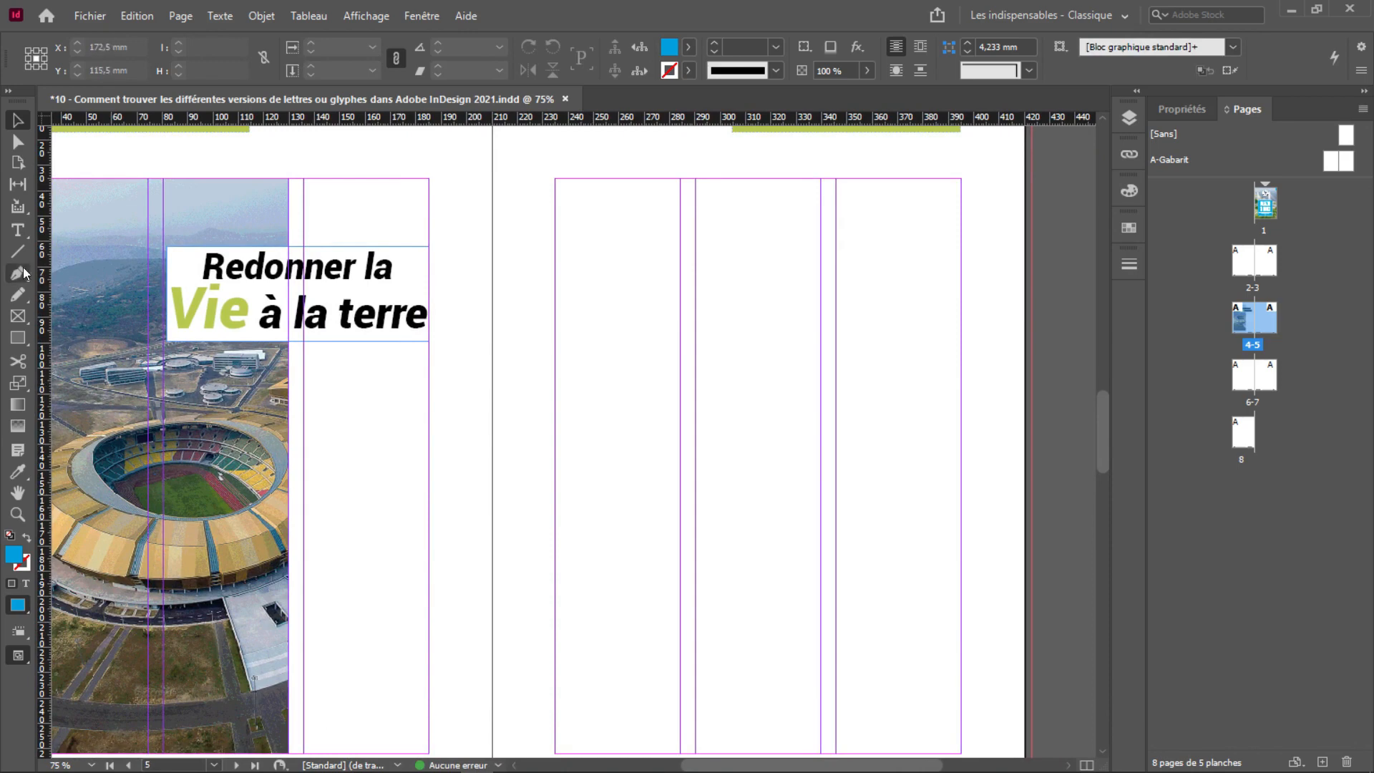
click(18, 229)
drag(561, 280, 921, 337)
text(Pourquoi la terre)
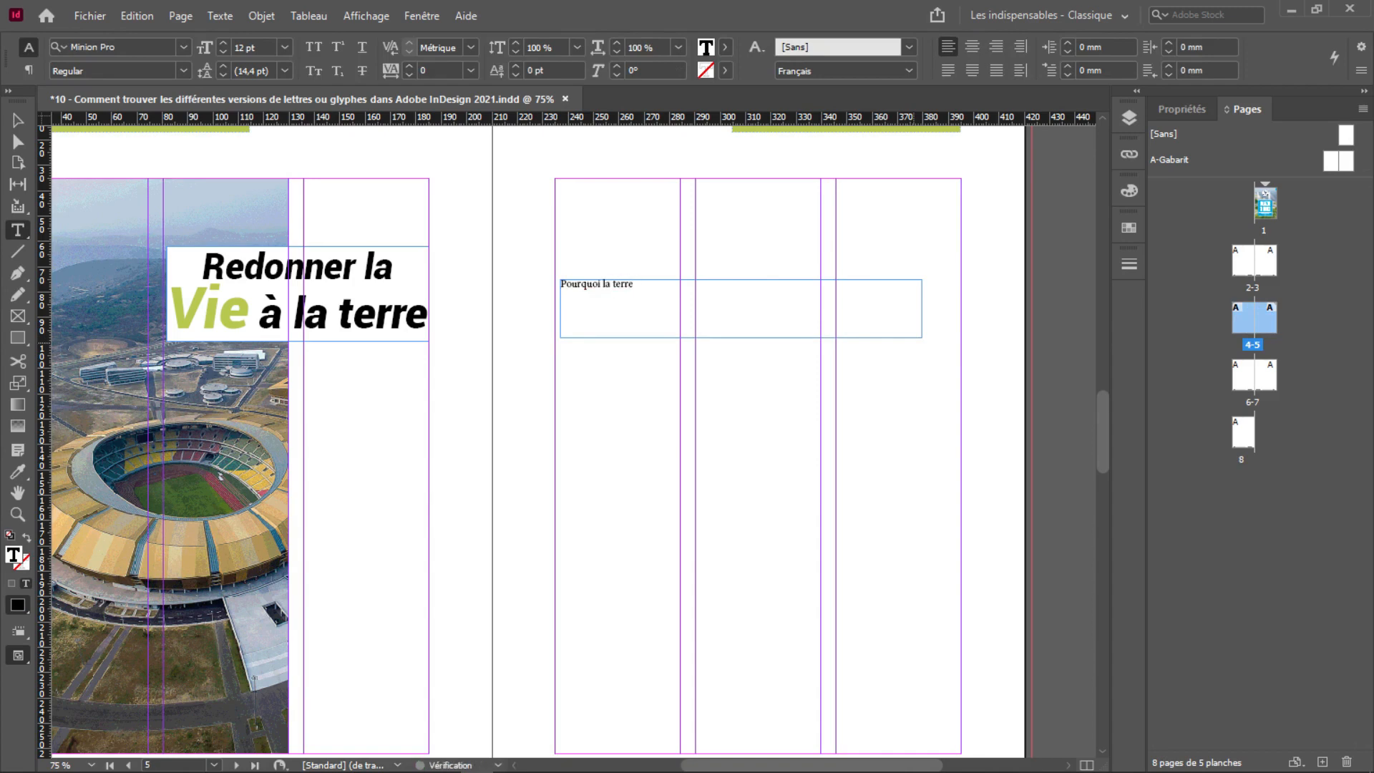
text( se fache t-elle ?)
click(655, 284)
key(BackSpace)
text(â)
Format the question on page 5 in Lust Slim Display Italic, 30 pt, coloured with the green R=182 V=200 B=73
key(ctrl+a)
click(140, 49)
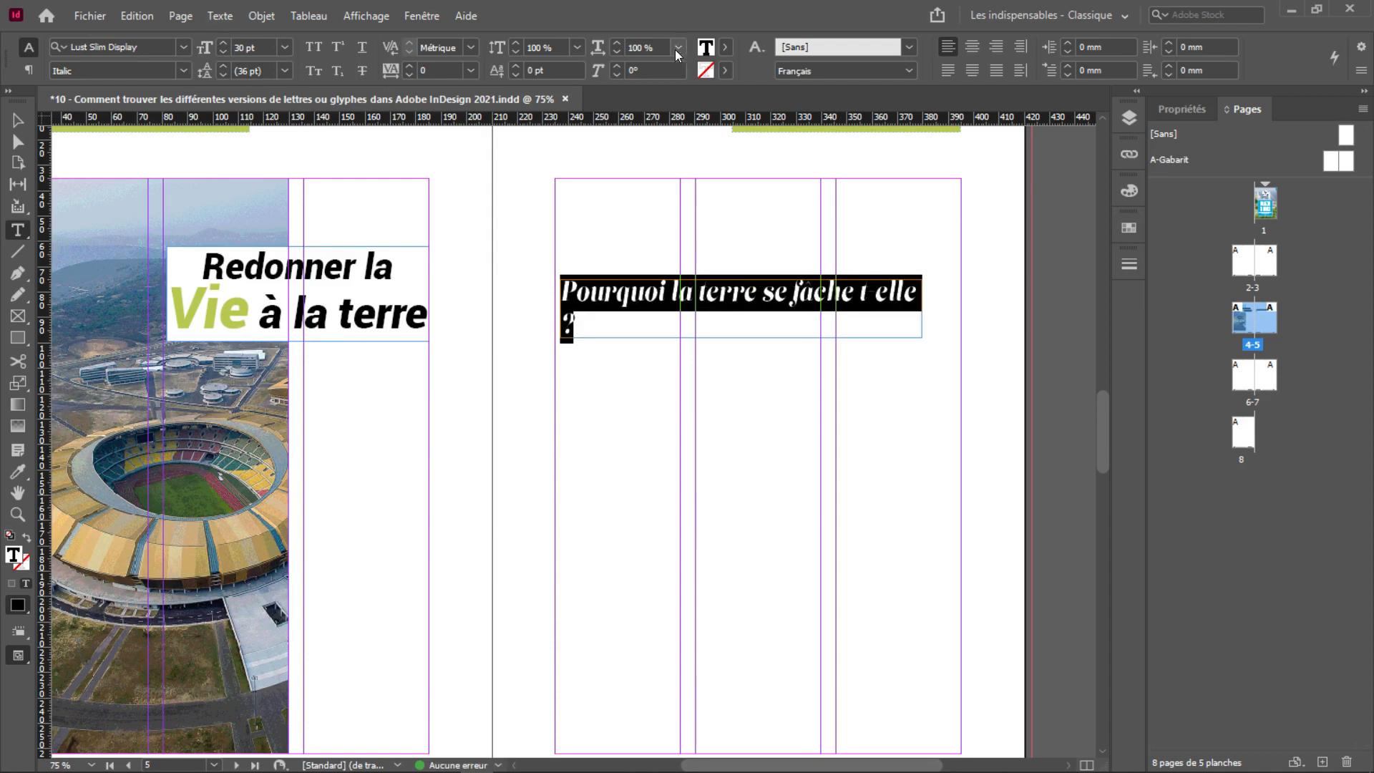
click(726, 49)
click(634, 181)
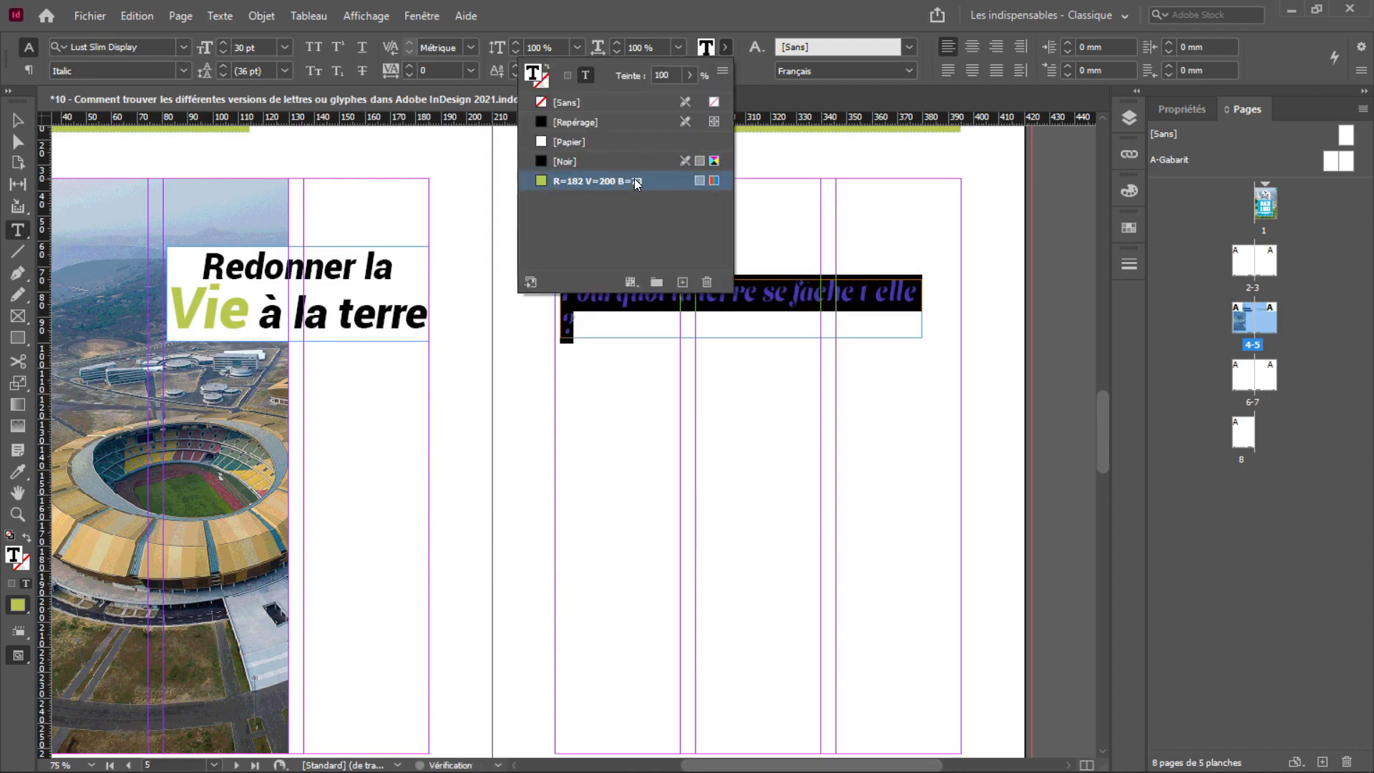
click(887, 302)
Widen the question's text frame to 158 mm, up to the outer margin, so that the text fits on one line
key(Escape)
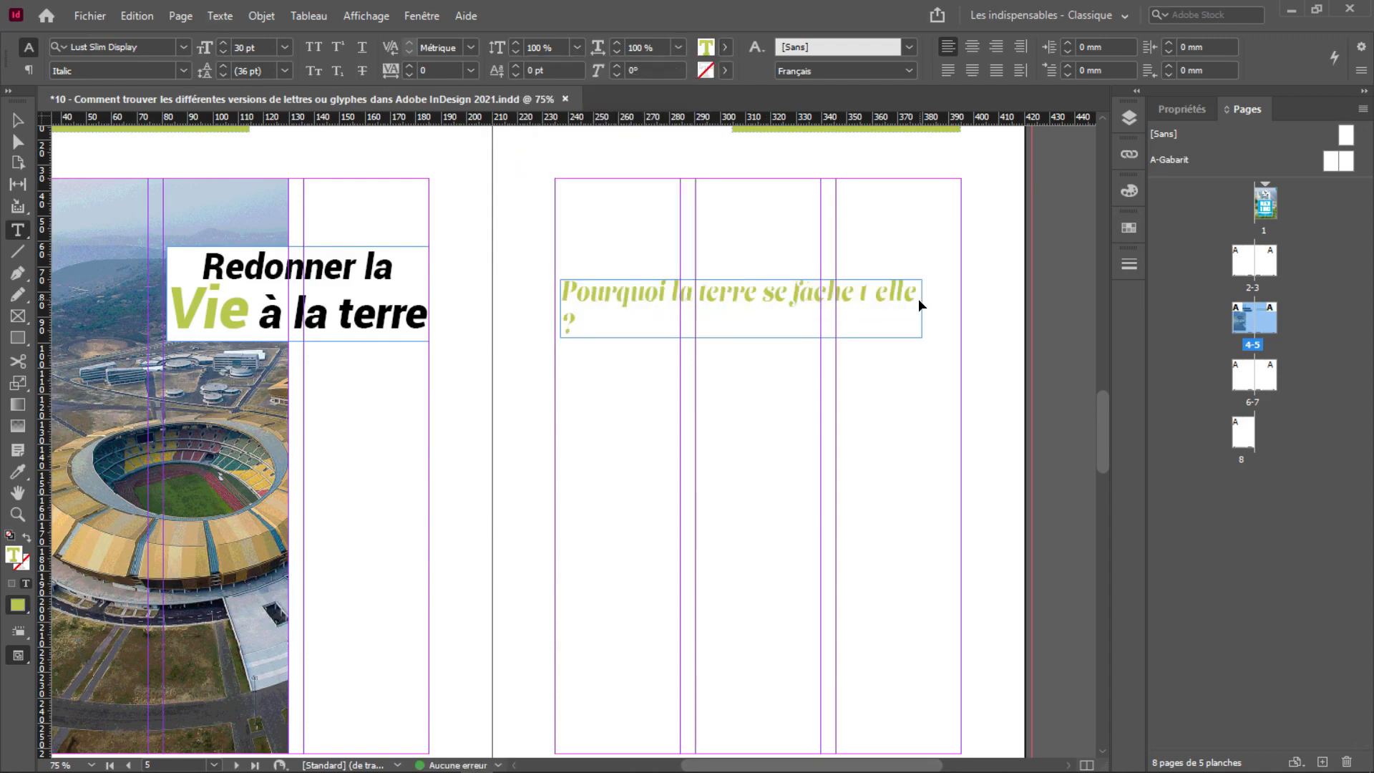
click(921, 294)
drag(921, 308, 961, 308)
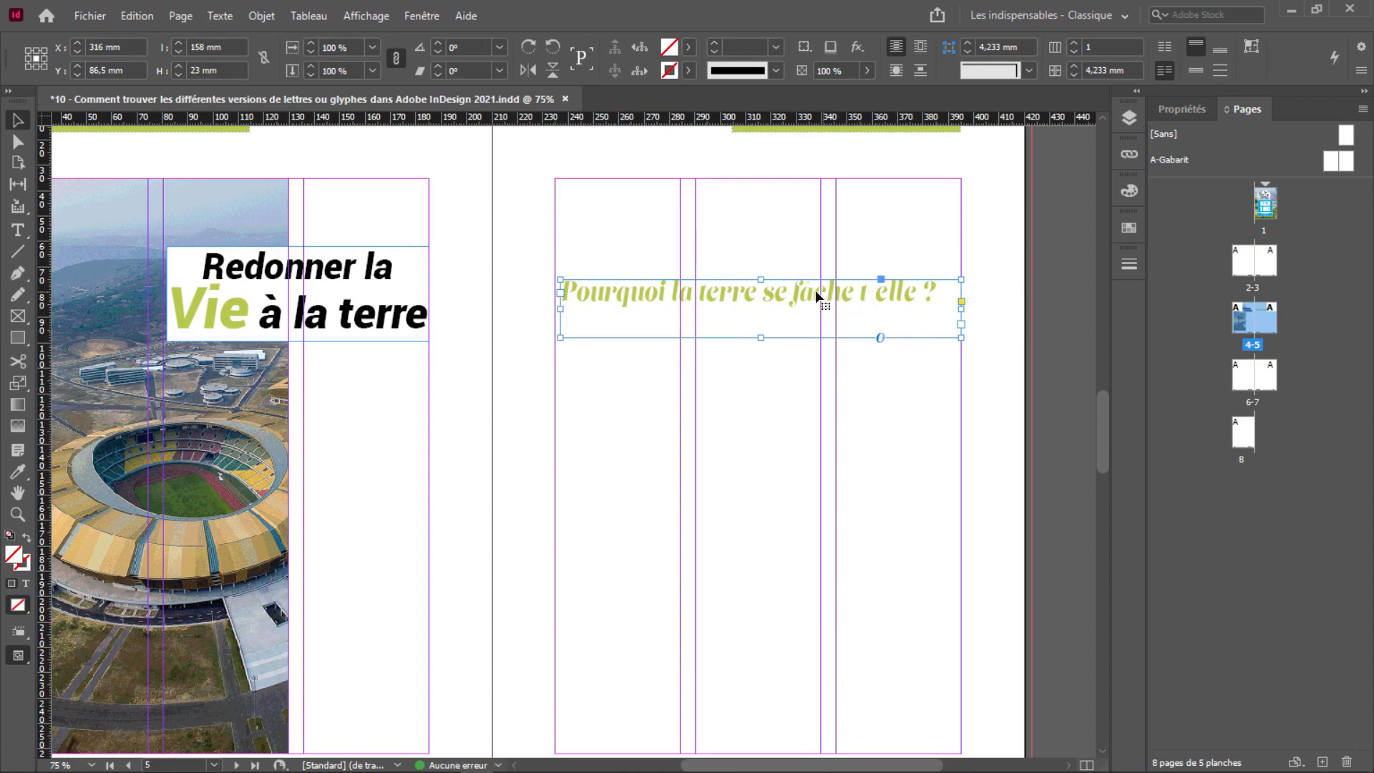
Replace the "f" and "h" of "fâche" with swash alternates, giving the "h" a curled tail below the baseline
scroll(814, 289, up, 4)
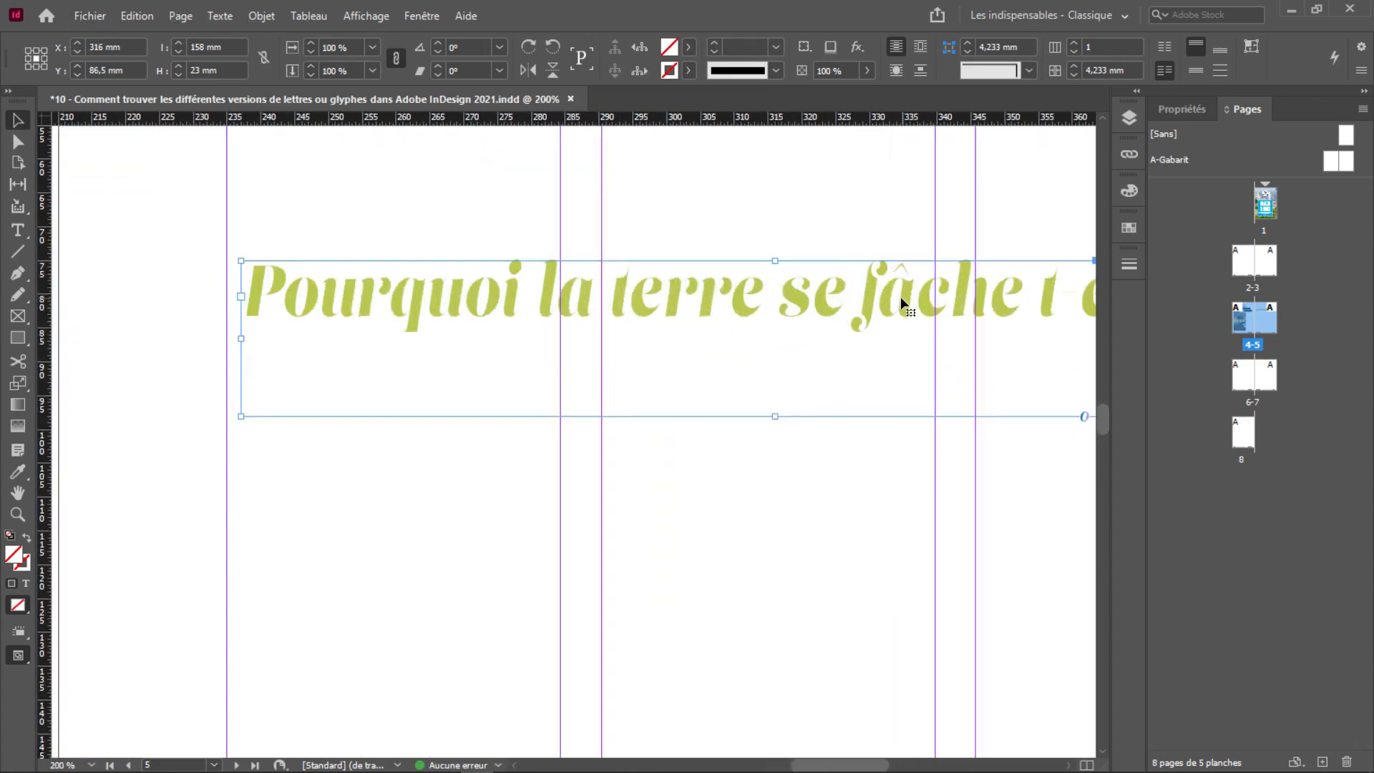
double_click(881, 285)
drag(879, 293, 980, 299)
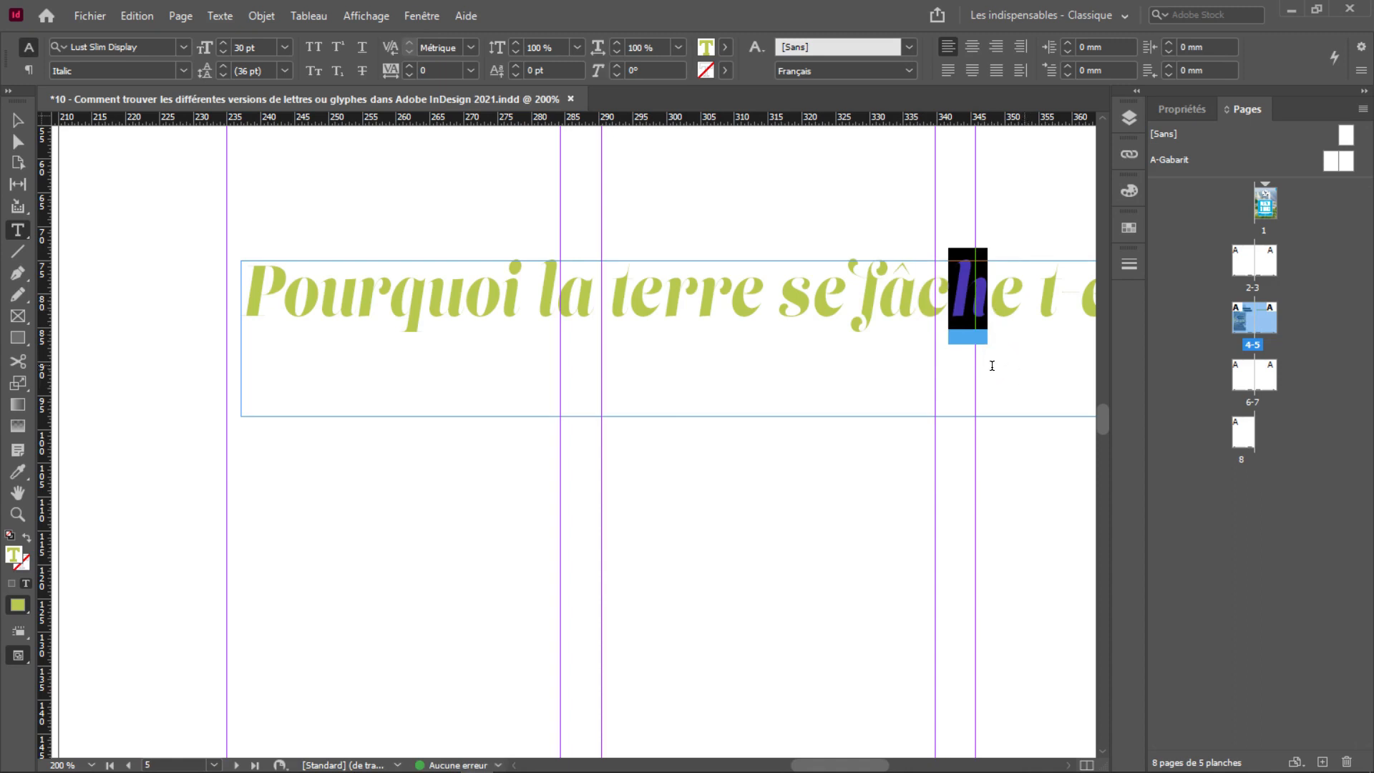
mouse_move(981, 342)
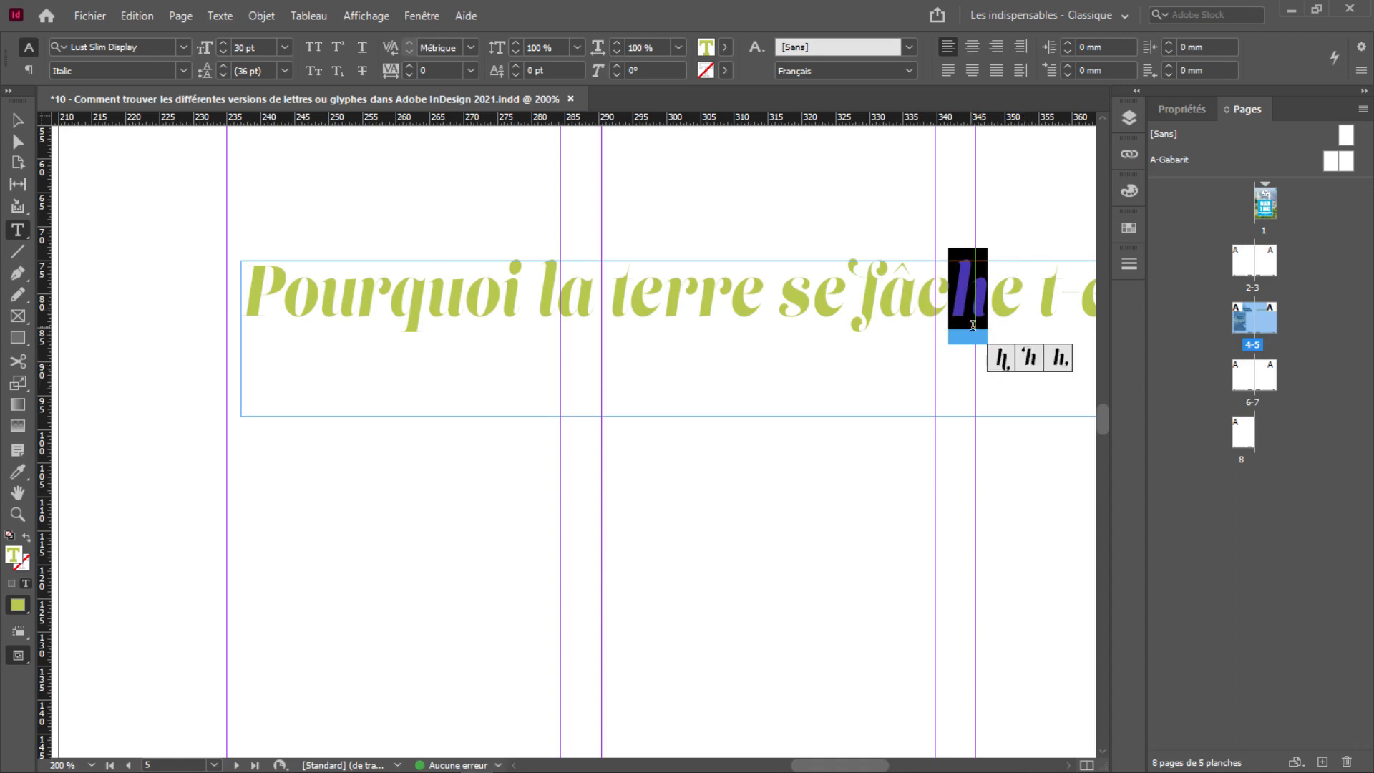
click(1057, 362)
click(1028, 359)
click(941, 289)
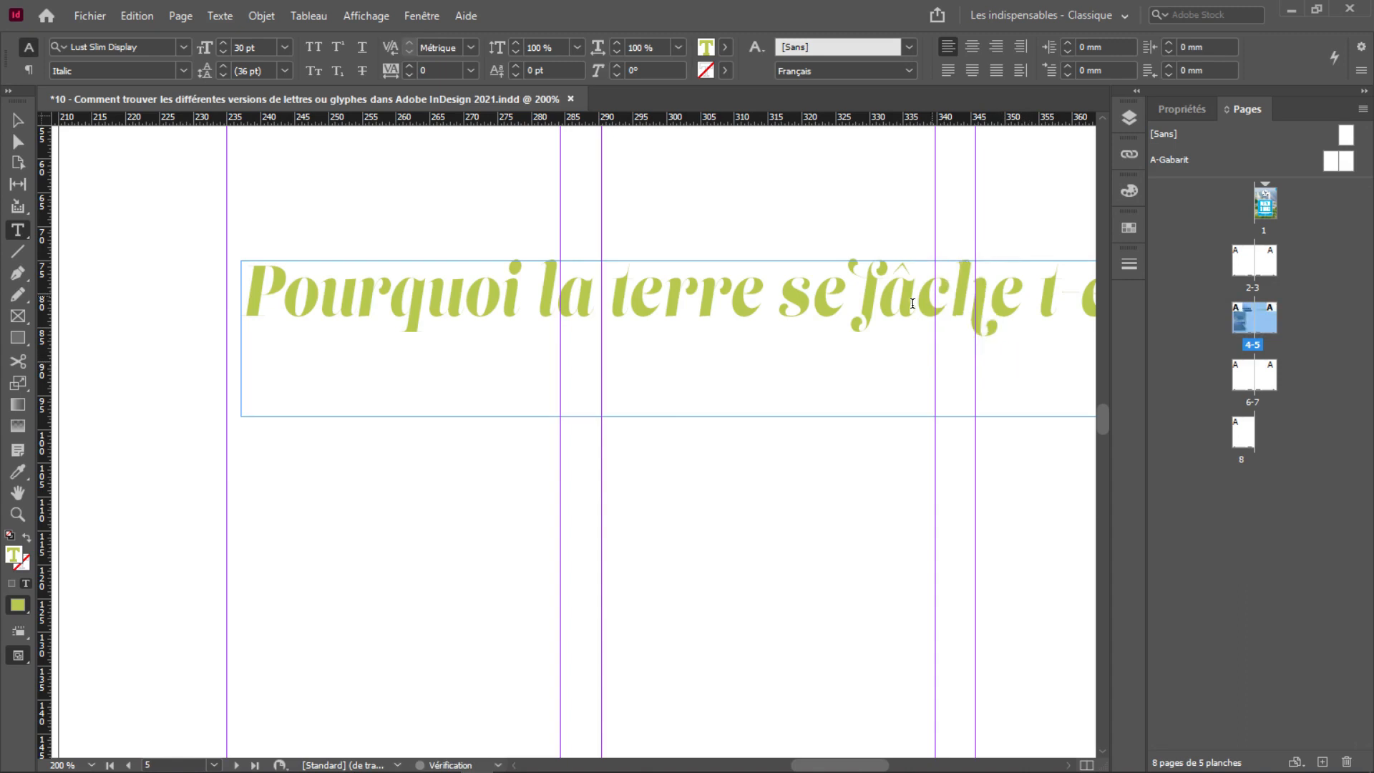
Try the comma-tailed alternate on the "a" of "la" and choose a version without the tail instead
drag(638, 288, 568, 292)
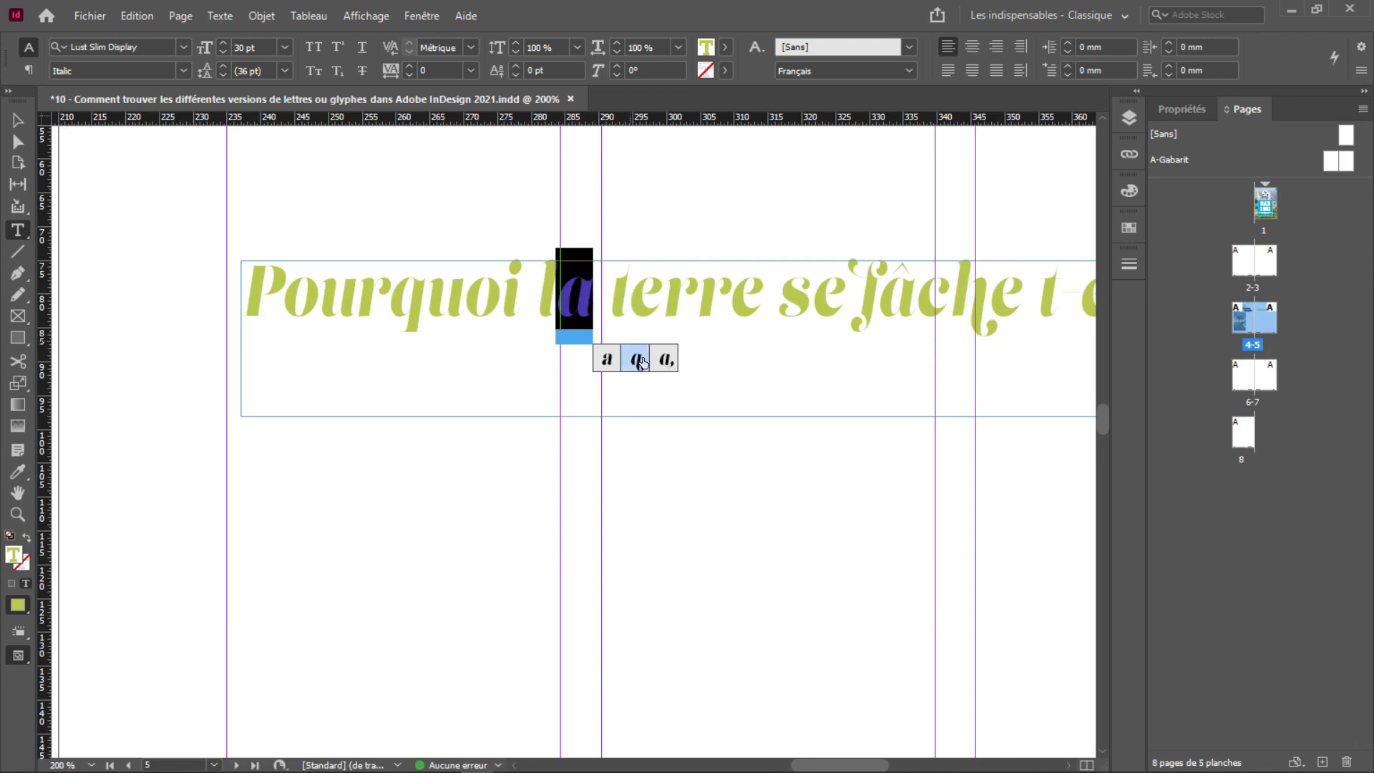
click(661, 365)
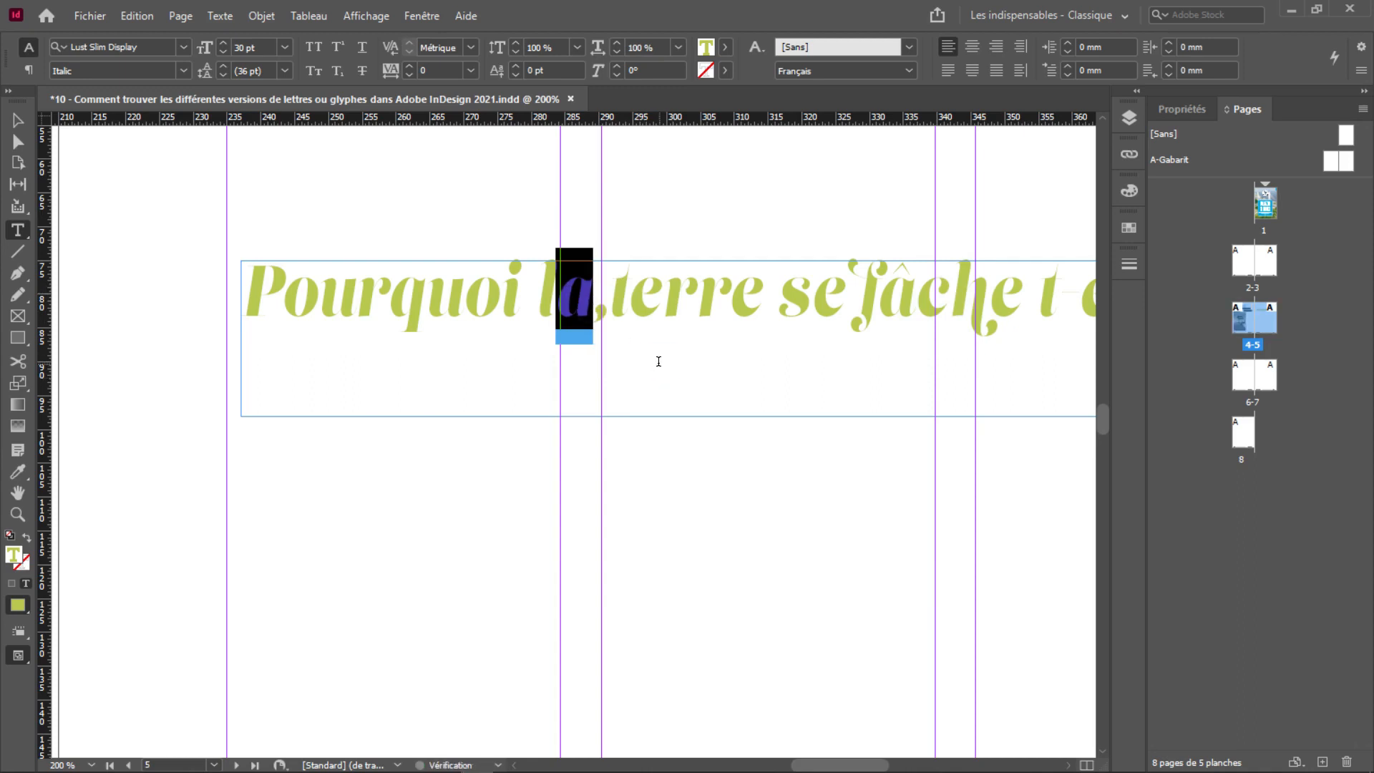
click(646, 370)
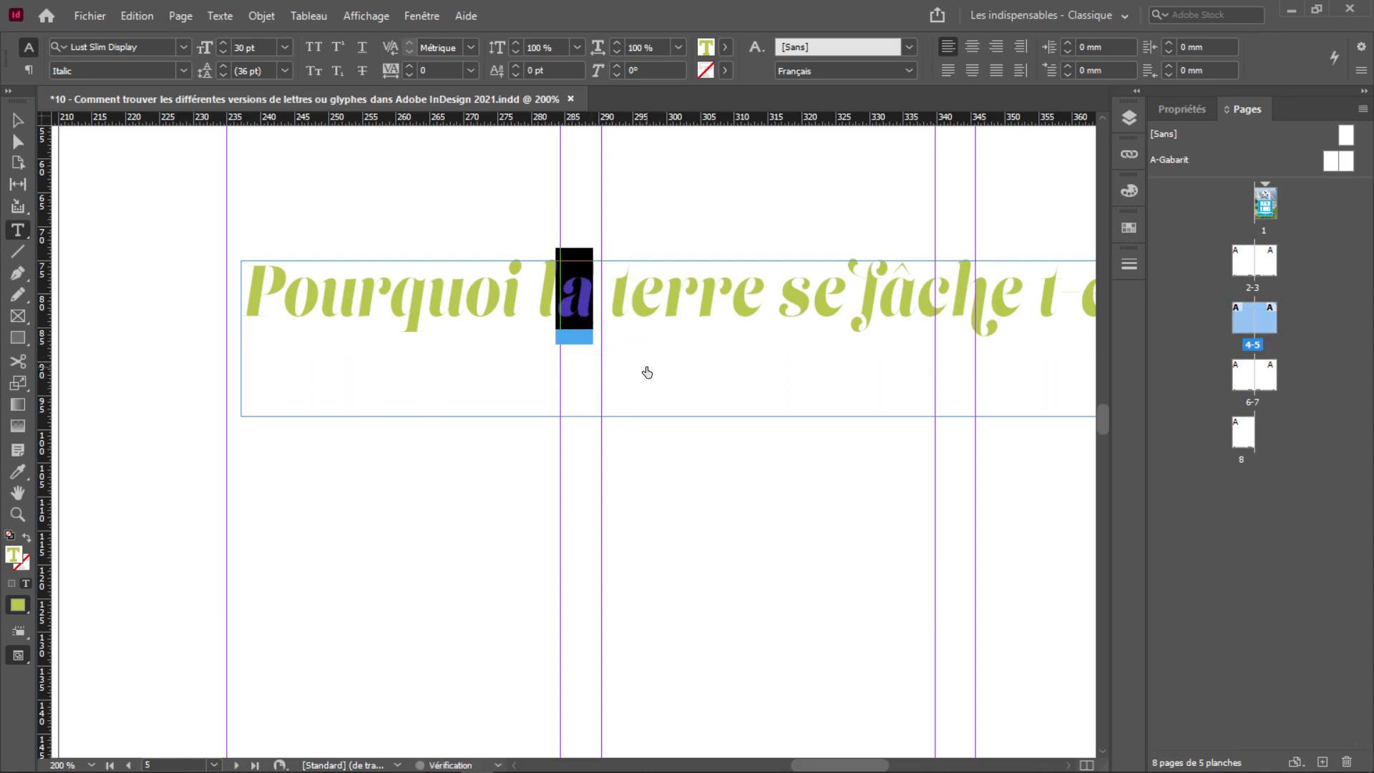
Replace the "q" of "Pourquoi" with its tailed alternate glyph
click(432, 297)
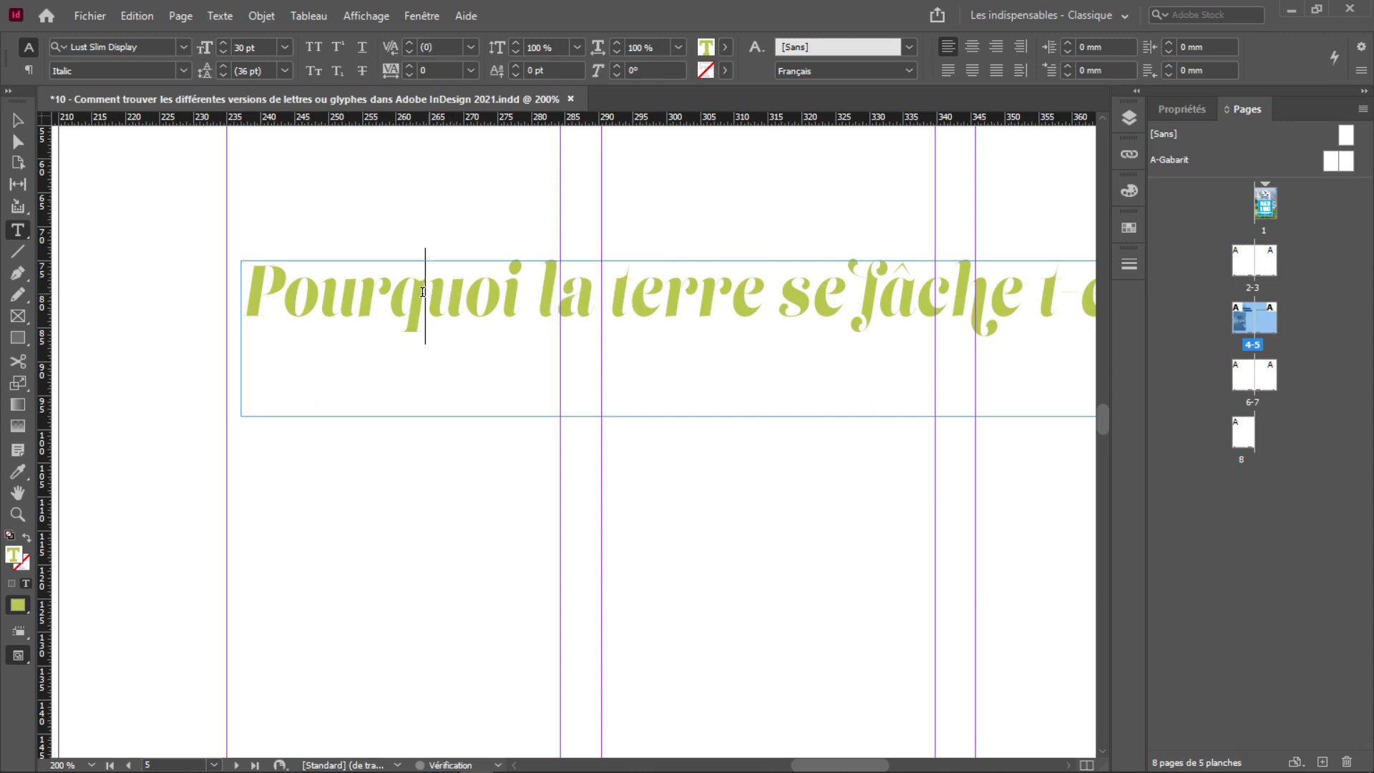
key(shift+Left)
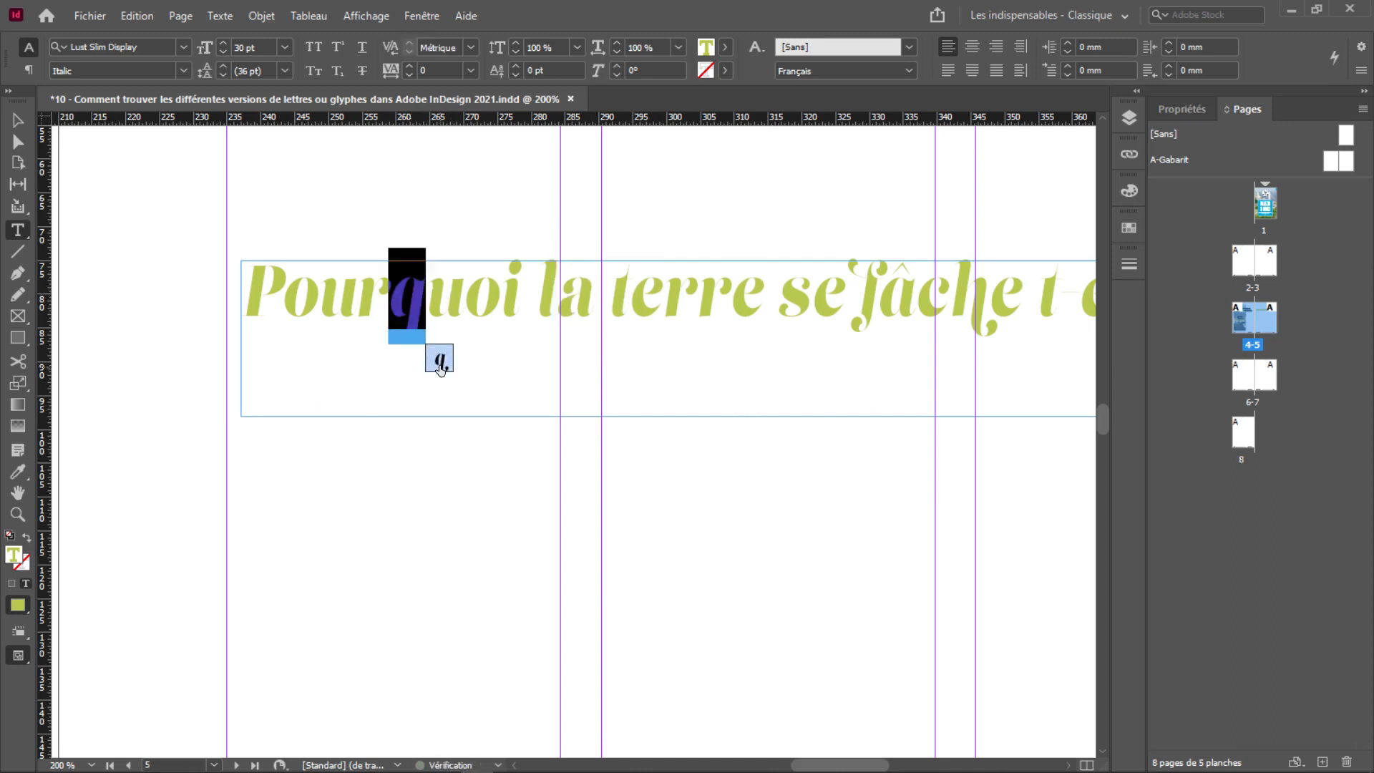
click(438, 358)
click(469, 286)
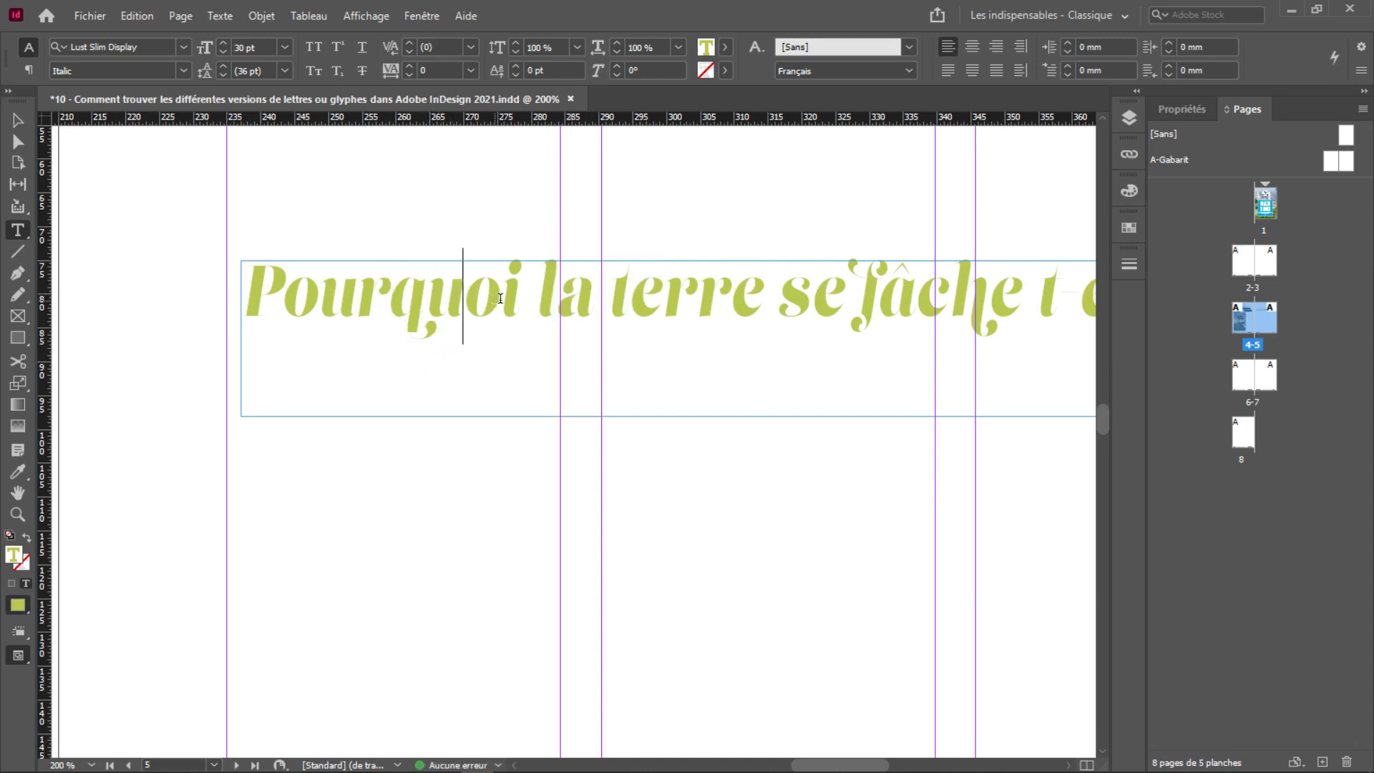
Try the comma-tailed alternate on the "i" of "Pourquoi" and restore its plain form
drag(498, 301, 516, 298)
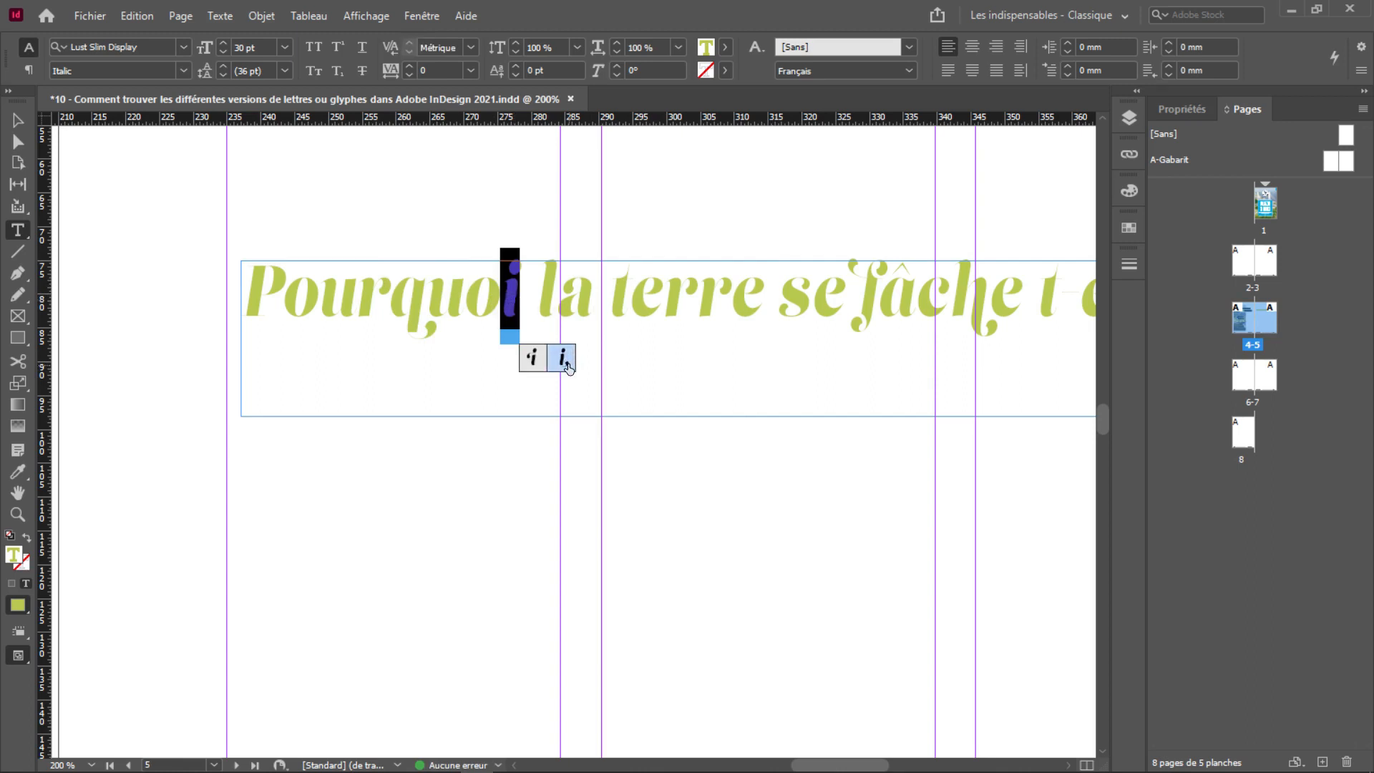
click(566, 365)
click(533, 365)
Replace the "P" of "Pourquoi" with the swash alternate that has a curl at its upper left
click(252, 272)
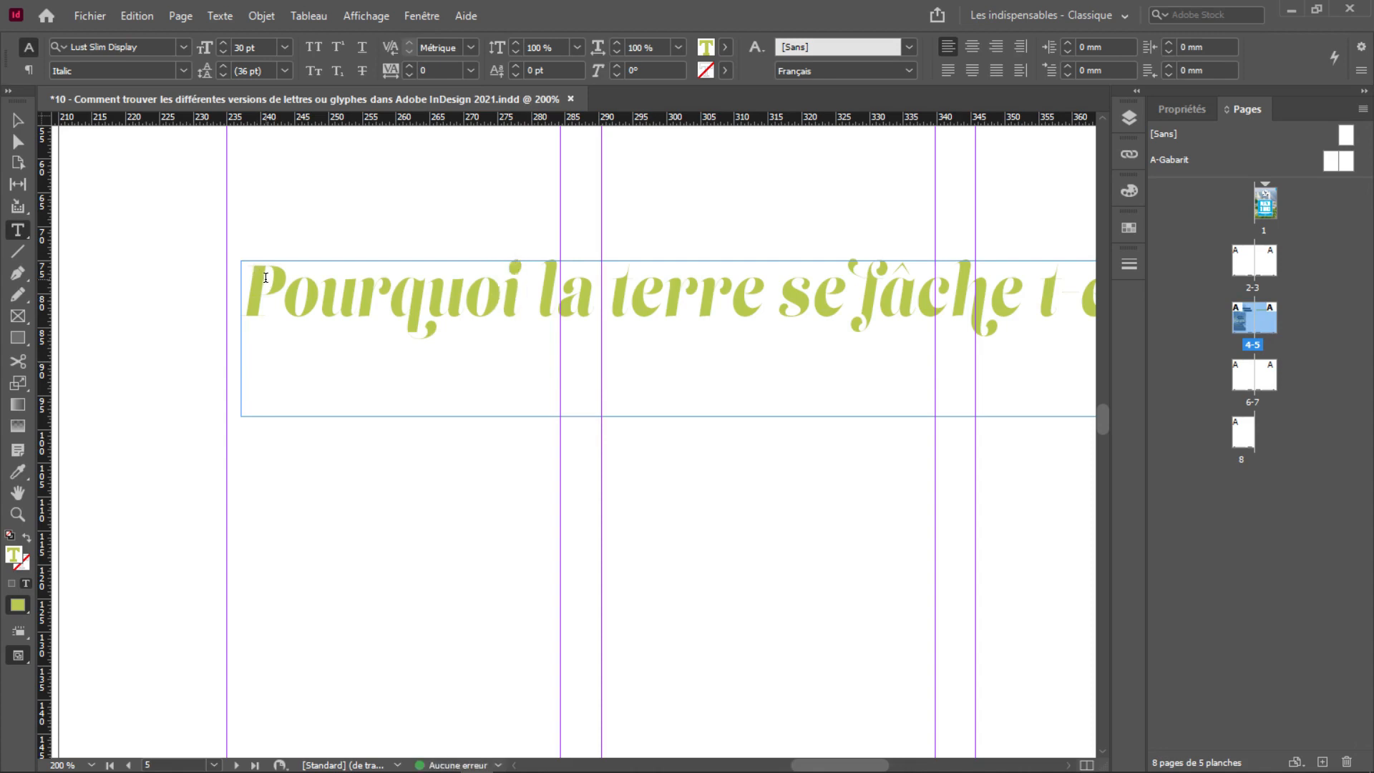
key(shift+Right)
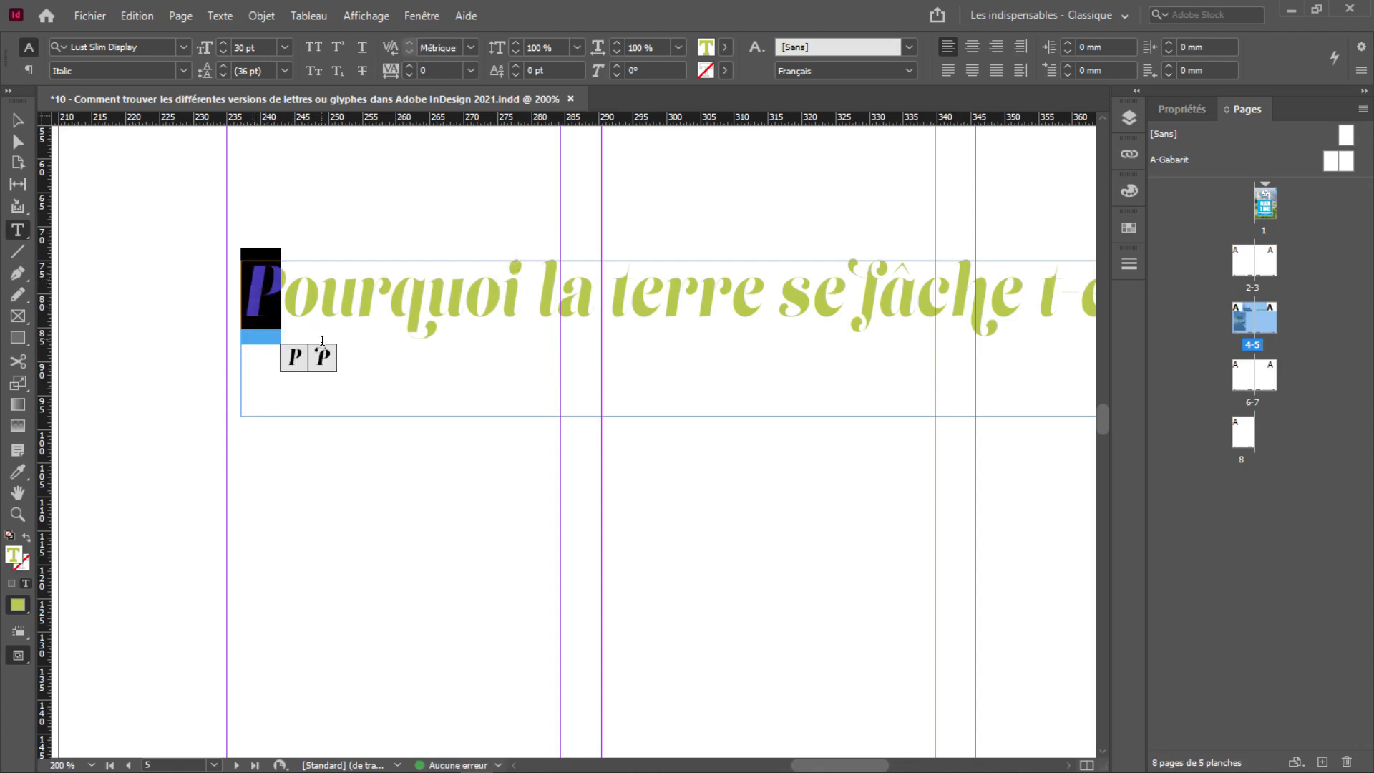
click(324, 358)
click(318, 324)
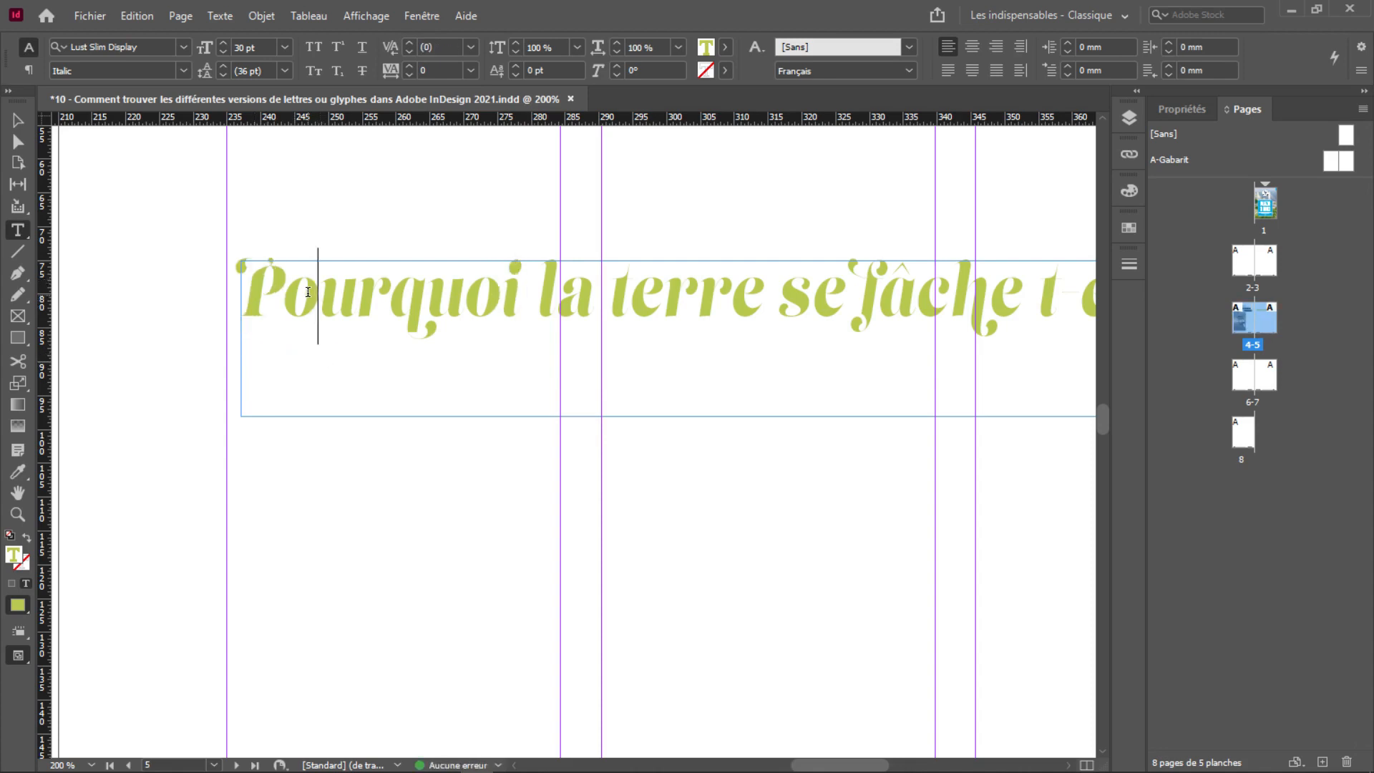
Open the Glyphs panel and place it clear of the word "Pourquoi"
click(421, 15)
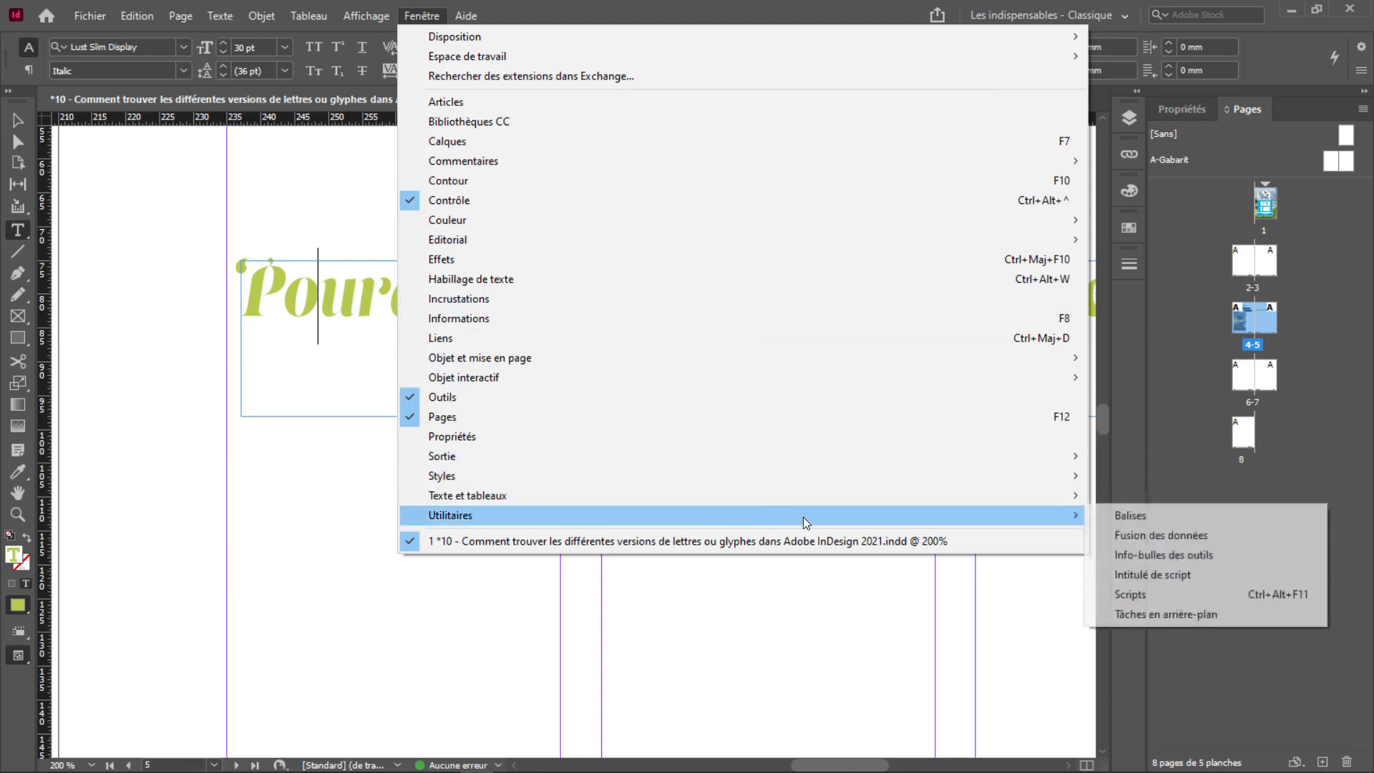
mouse_move(873, 487)
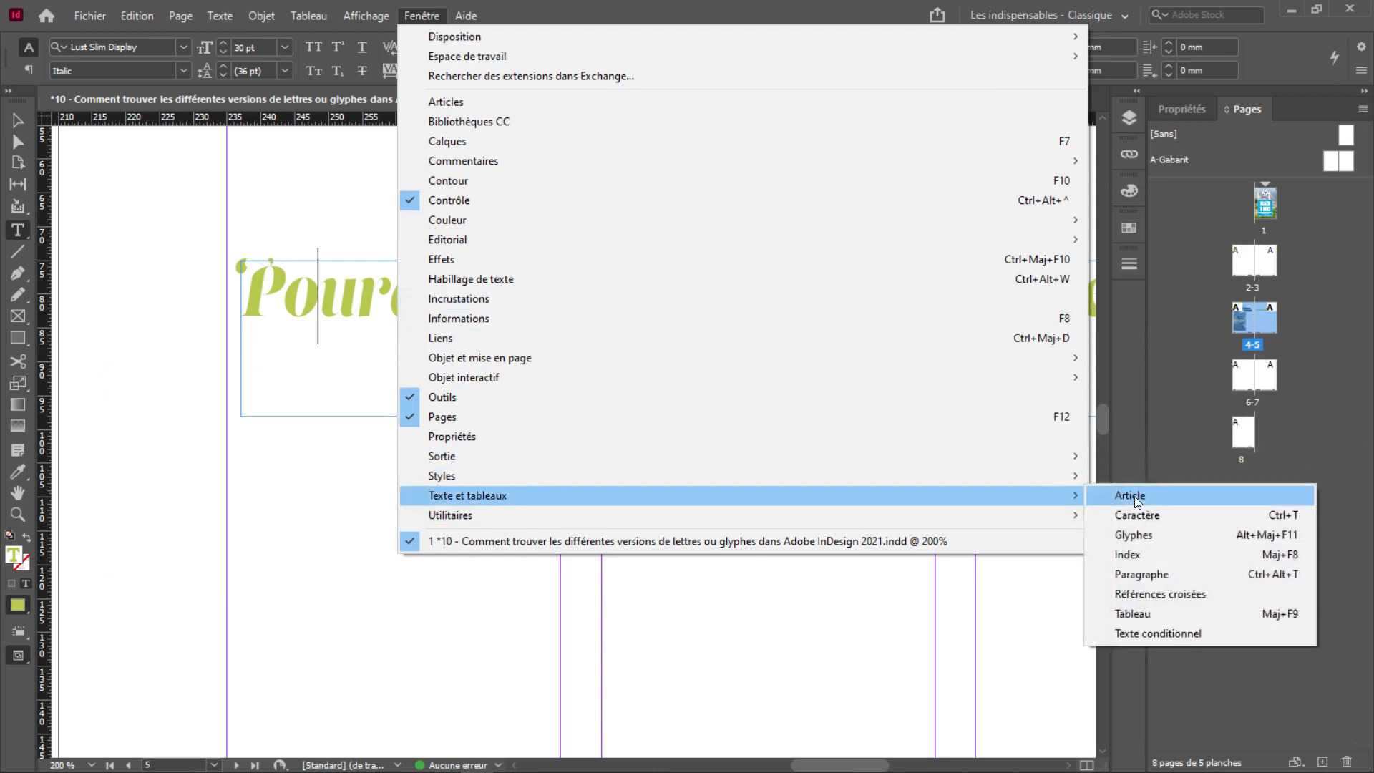
click(1134, 535)
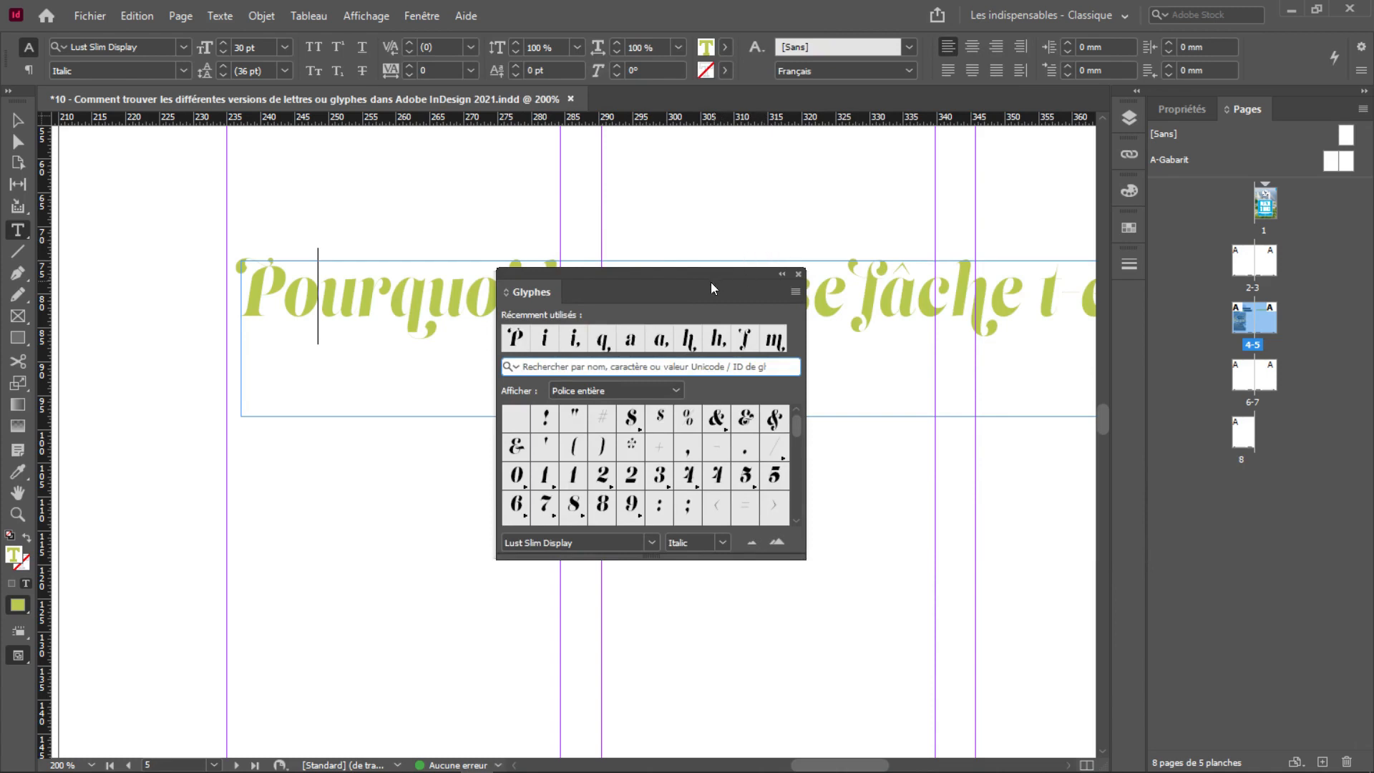
drag(686, 269, 894, 180)
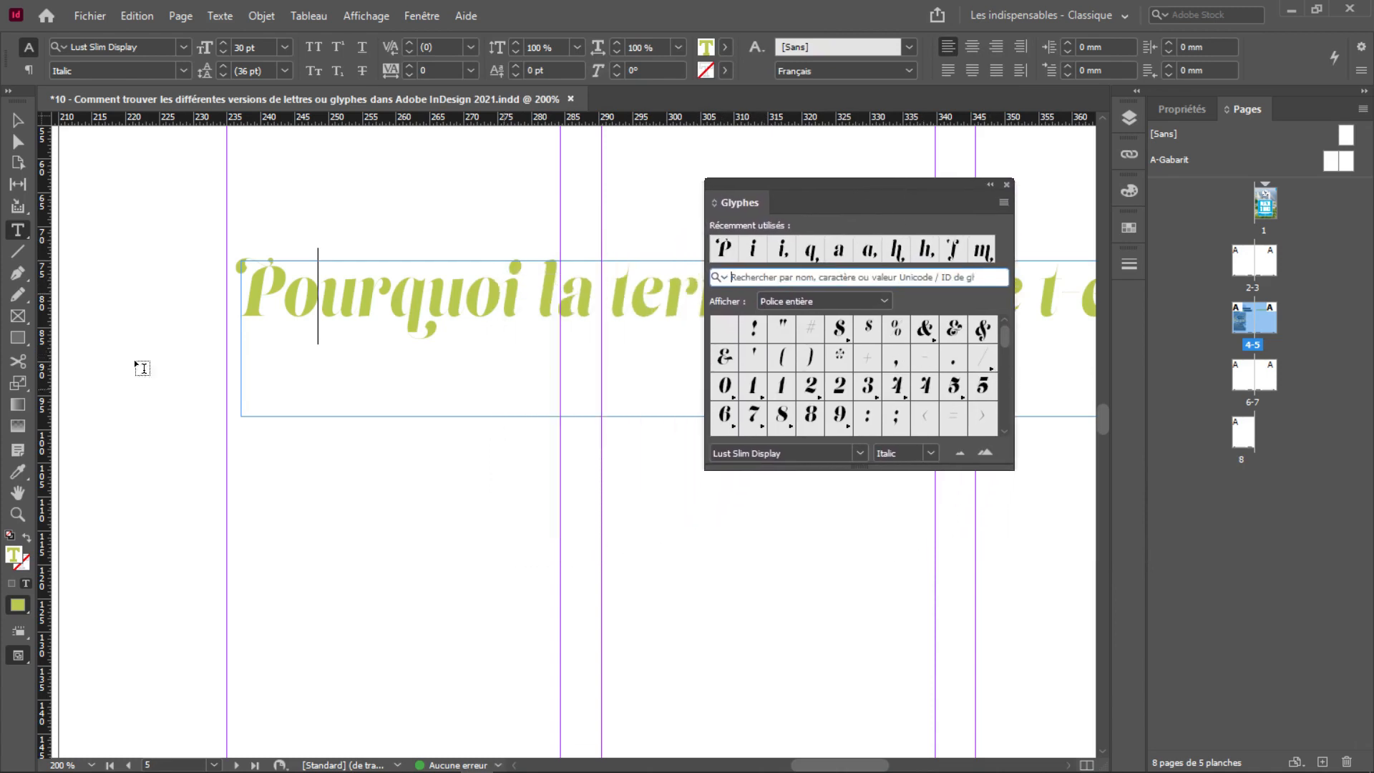
Try swash alternates from the full glyph set on the first "o" of "Pourquoi", remove the extra letter and restore the plain "o"
drag(326, 300, 288, 301)
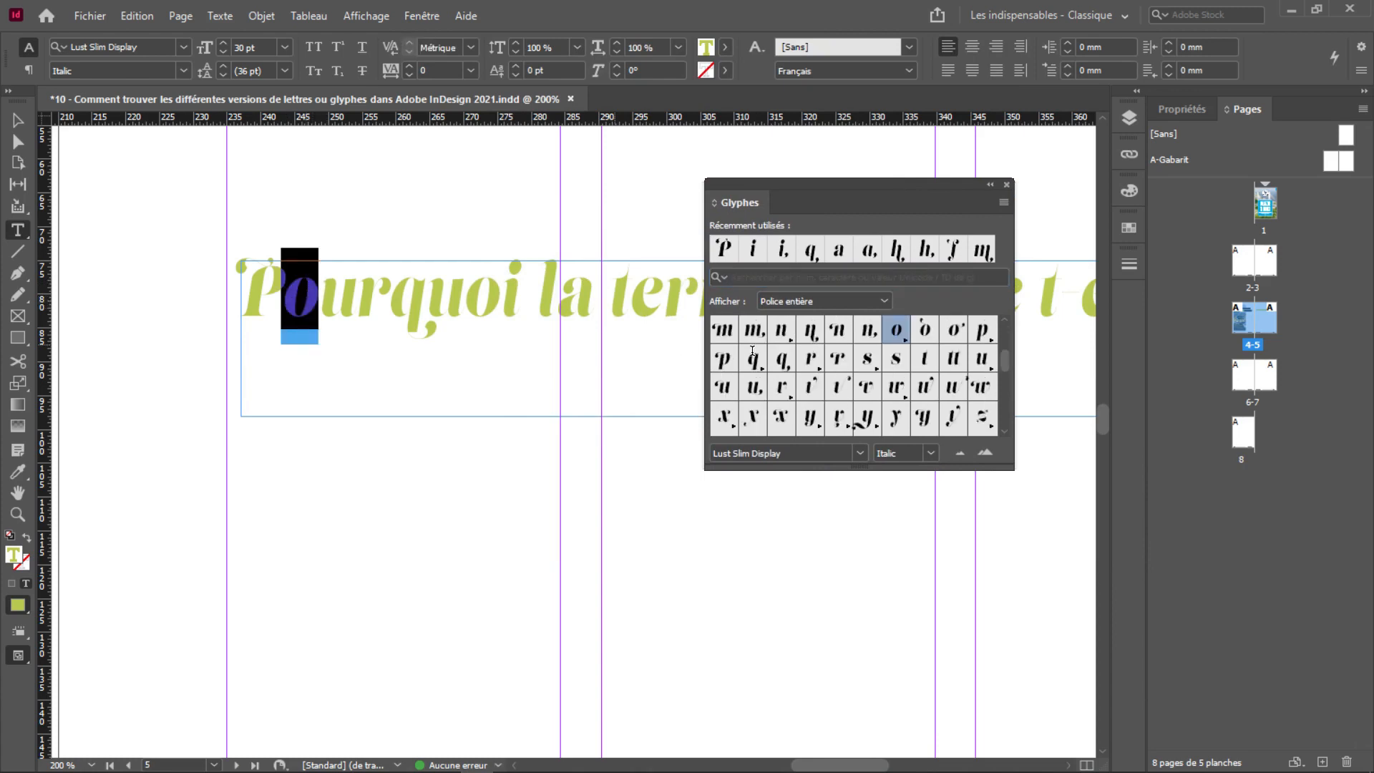
click(956, 327)
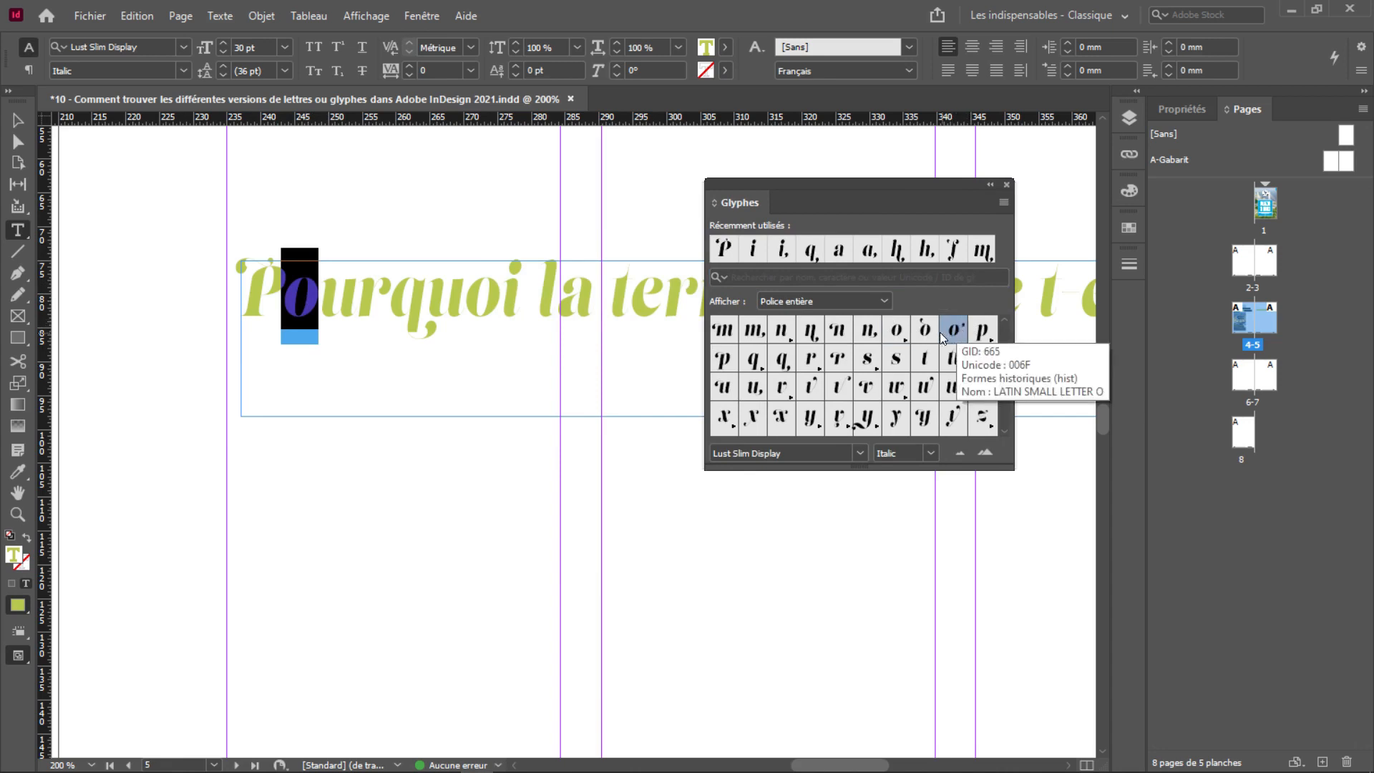
click(933, 330)
double_click(932, 330)
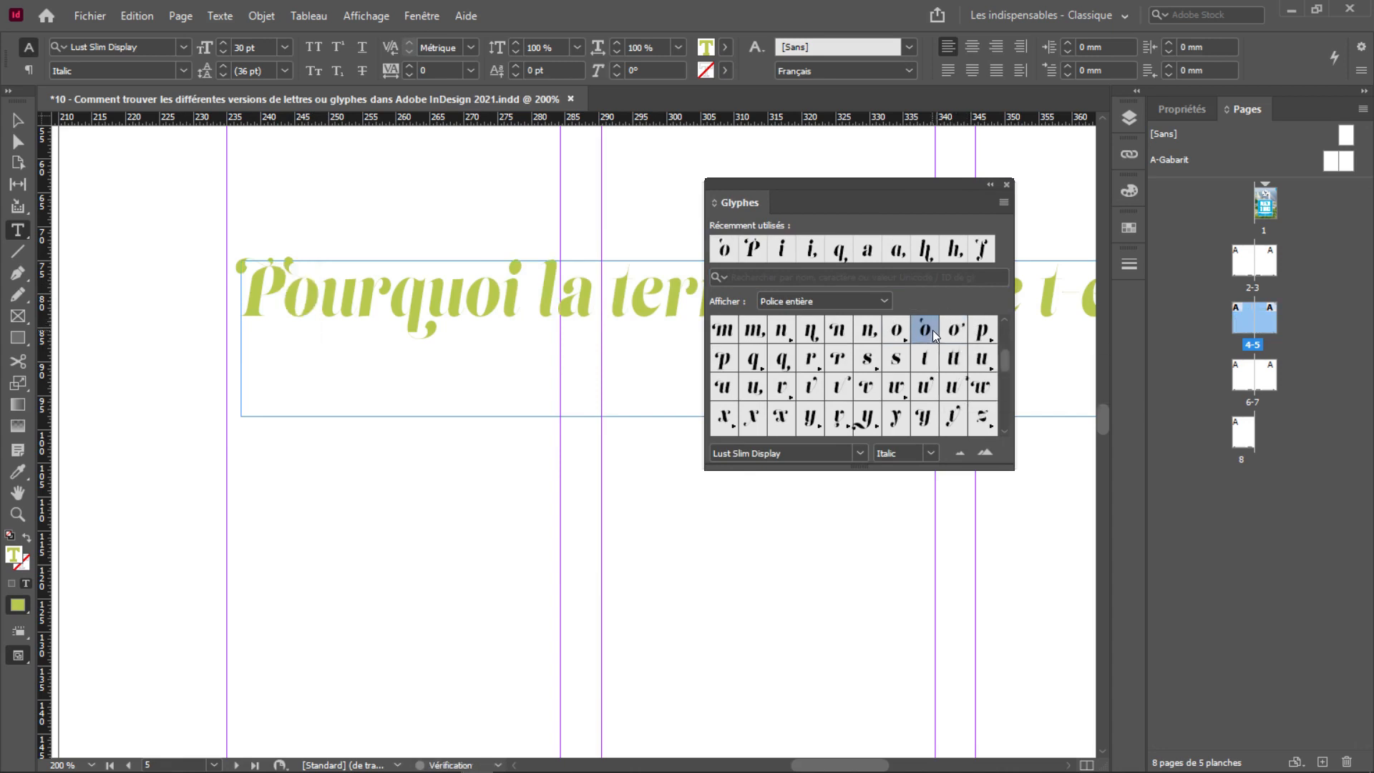
double_click(954, 331)
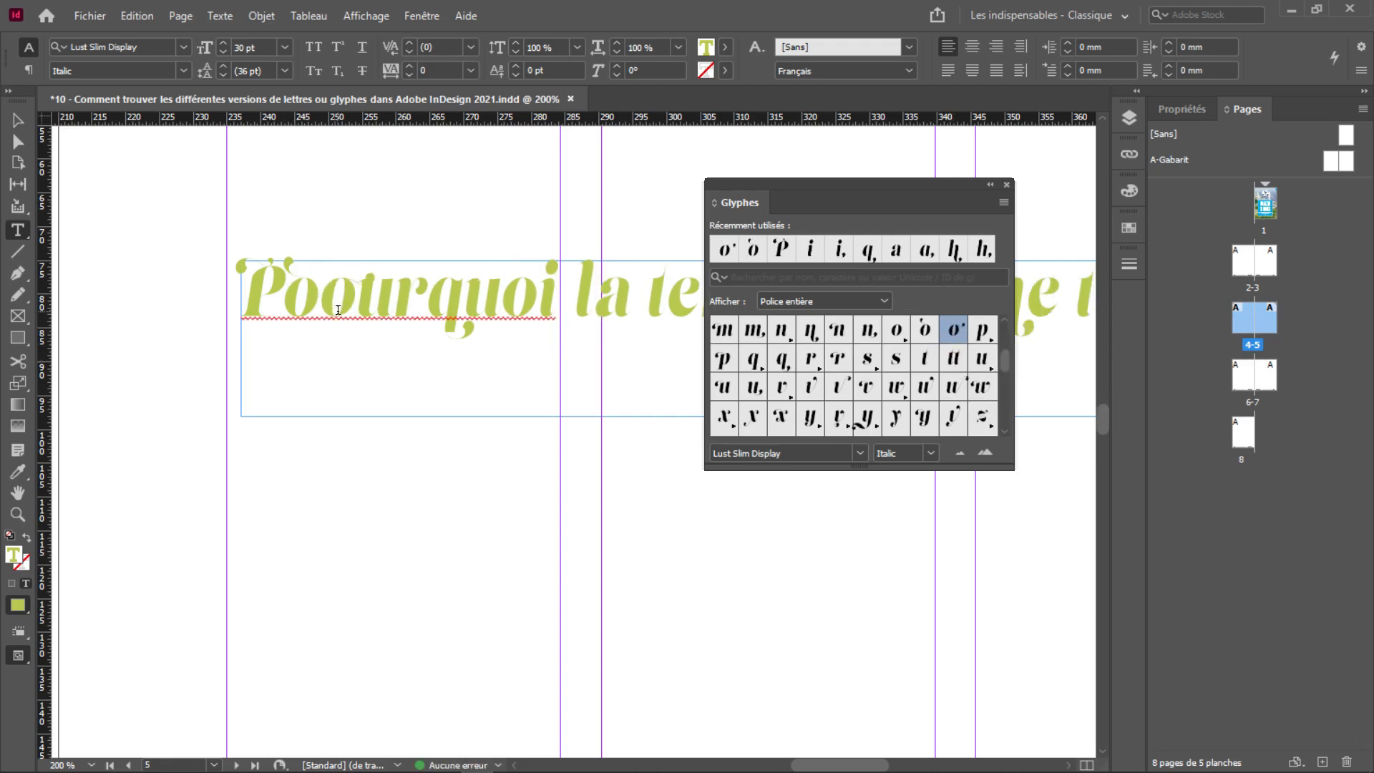
key(BackSpace)
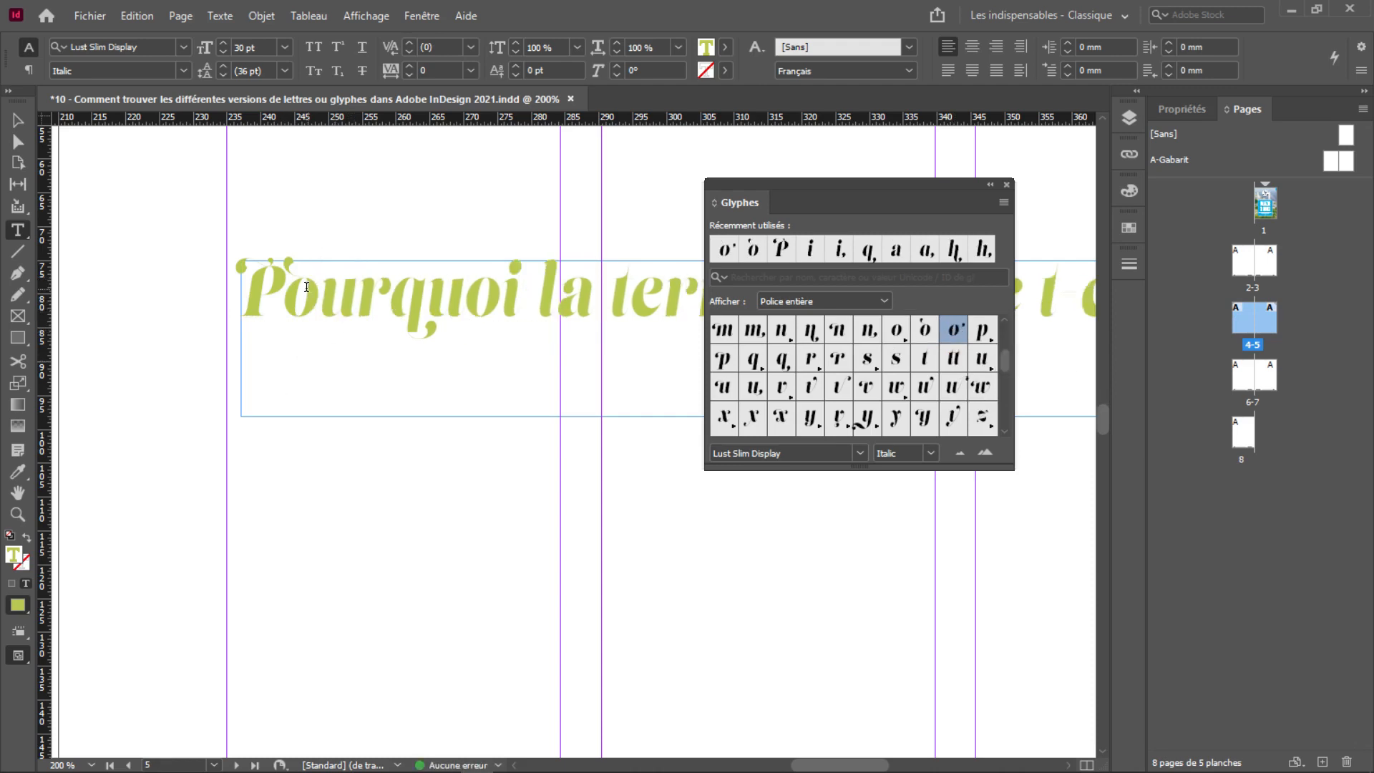
drag(307, 290, 292, 287)
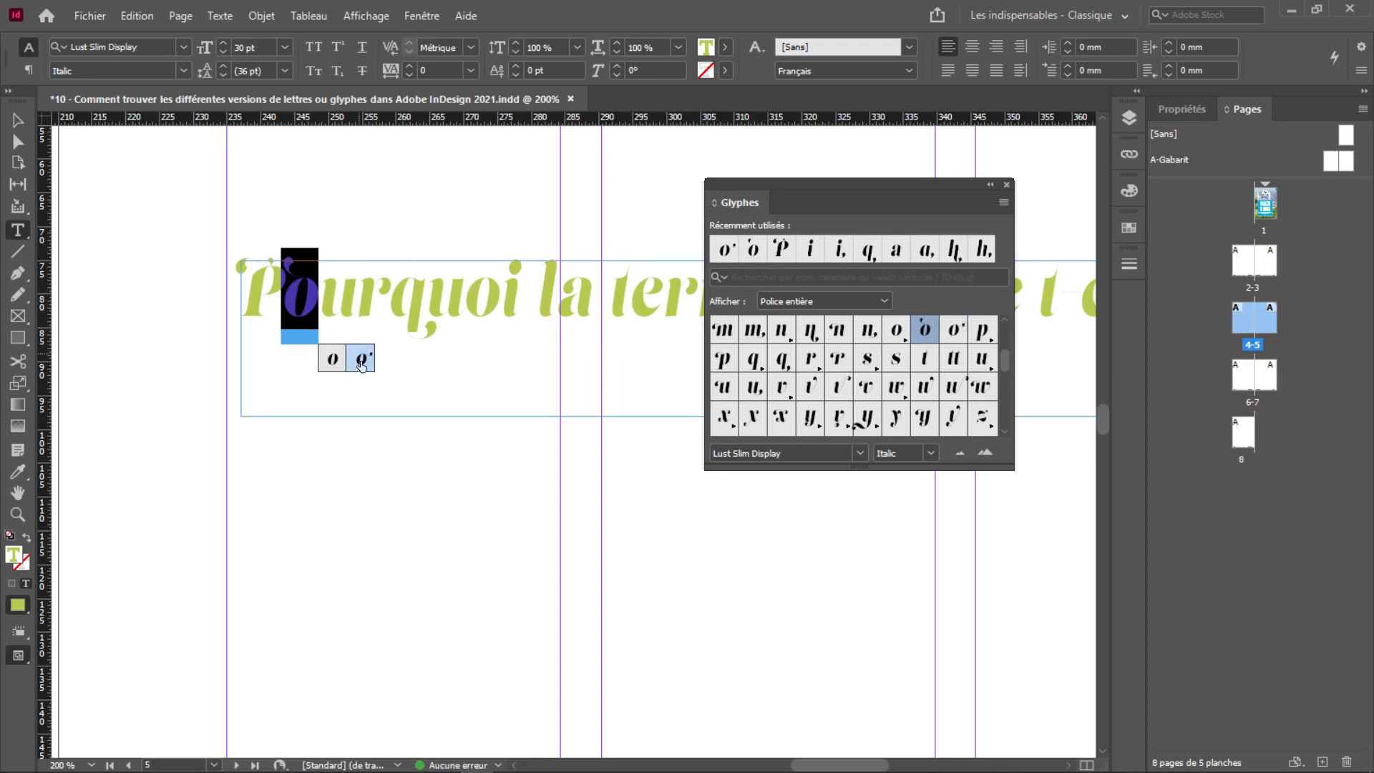
click(333, 352)
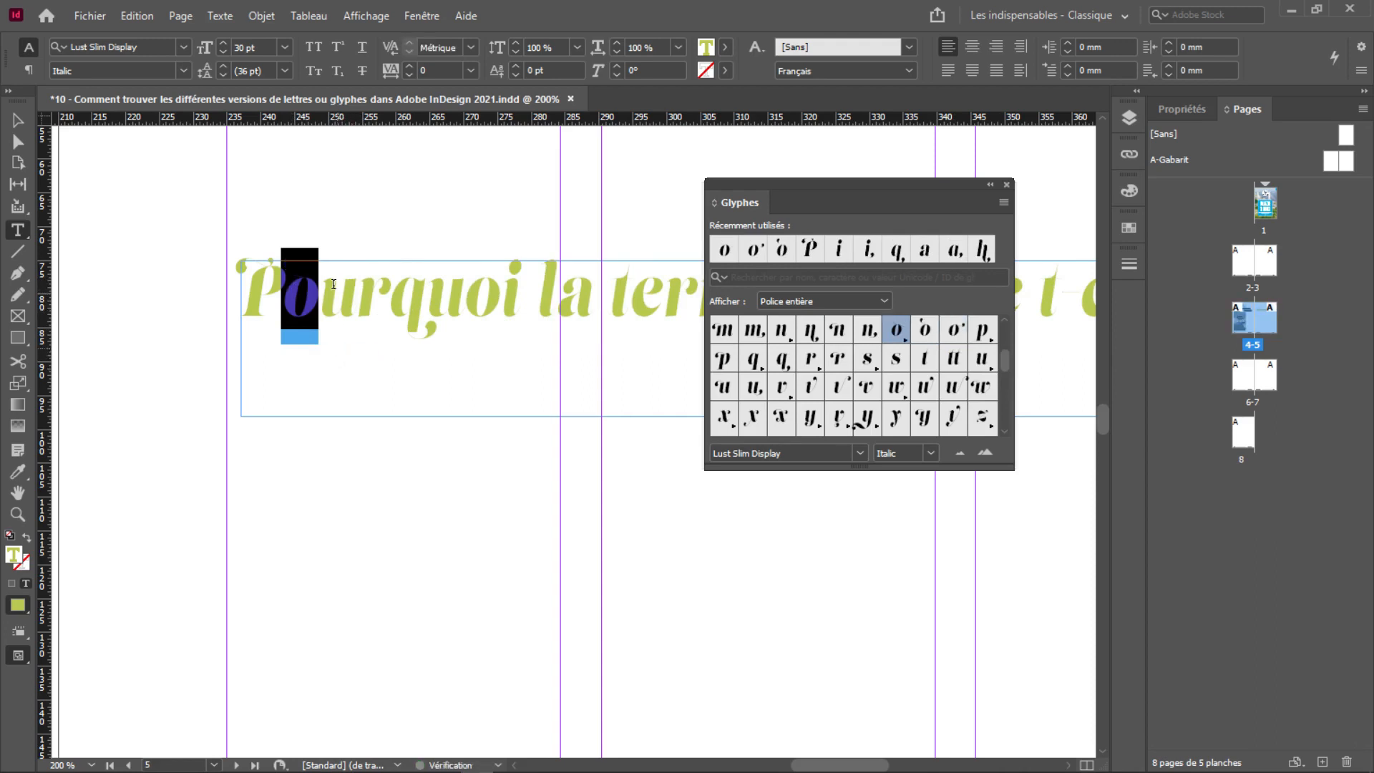
Try the swash alternate on the "r" of "Pourquoi" and restore its plain form
drag(356, 295, 385, 300)
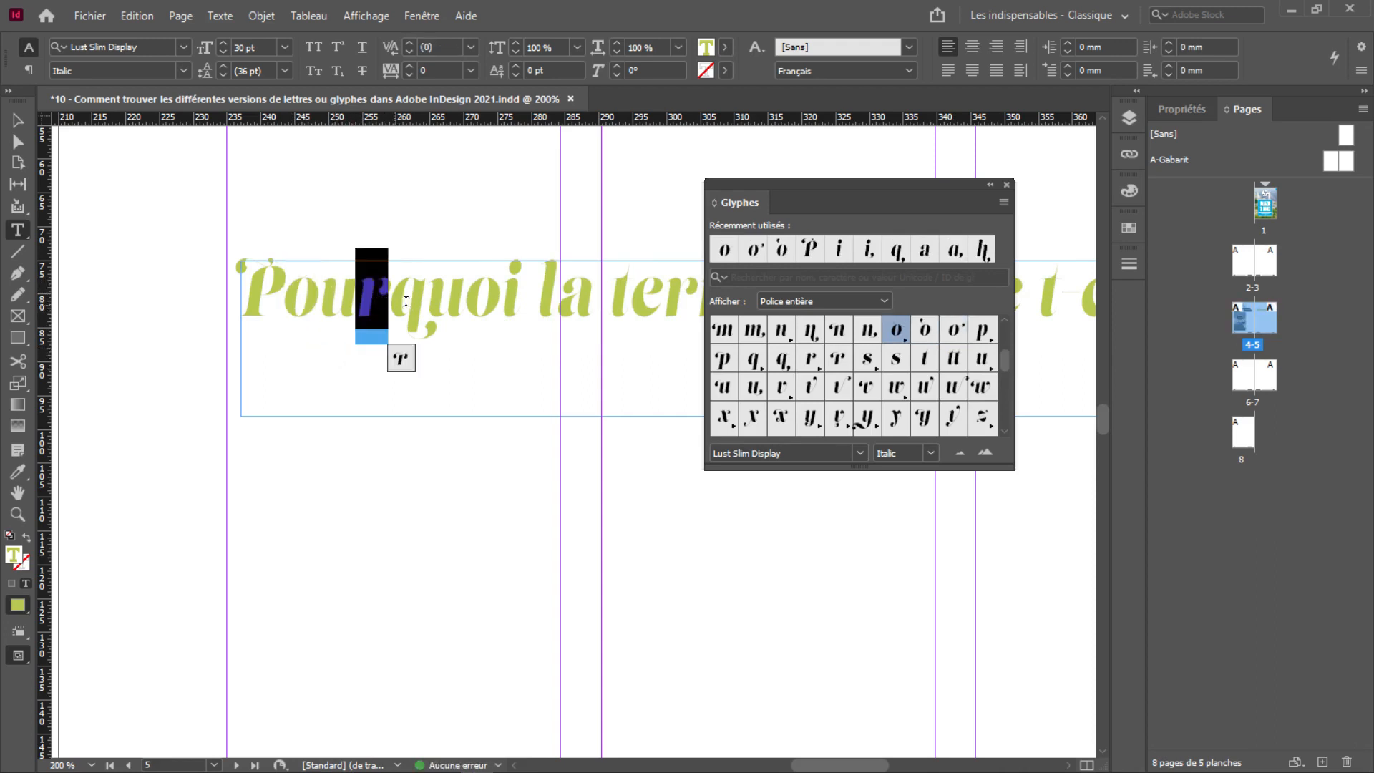
click(400, 358)
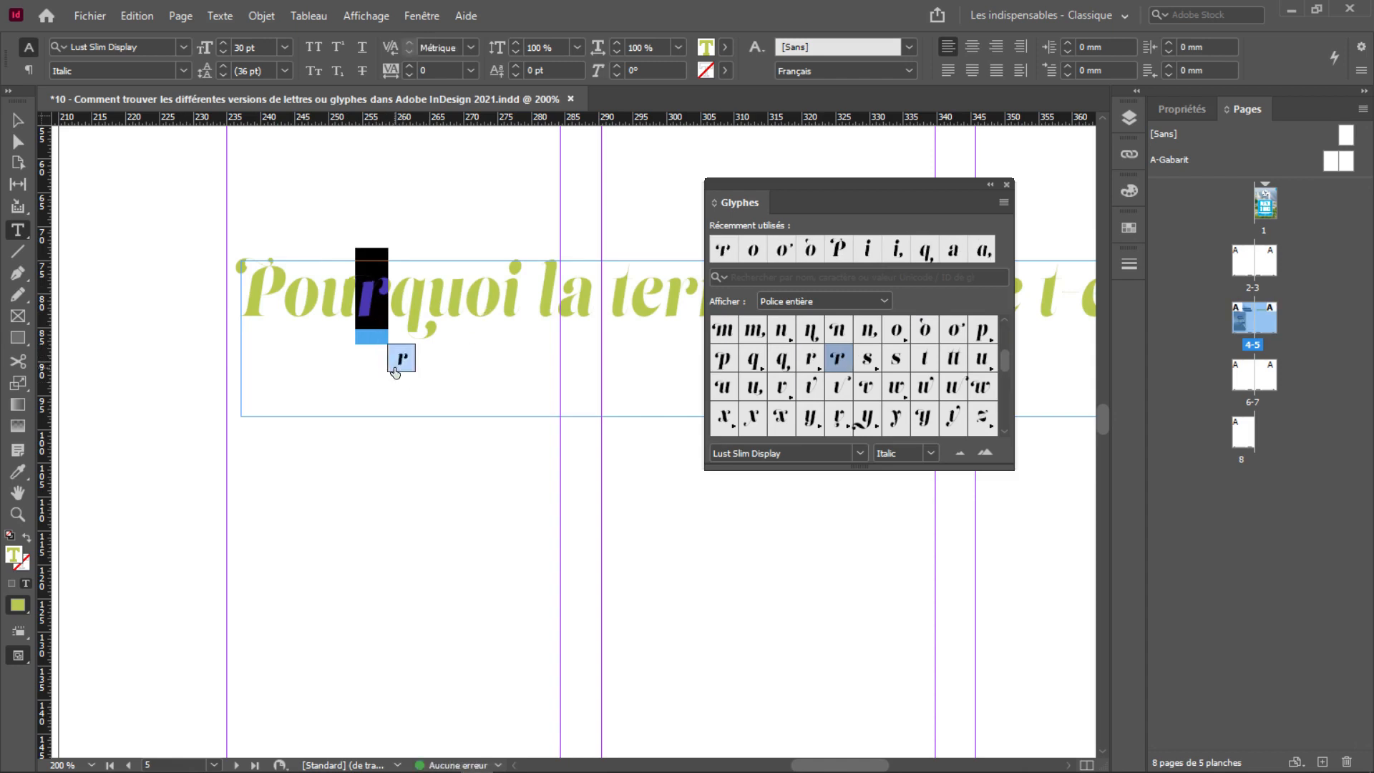
click(401, 358)
Leave text editing in the question's frame and close the Glyphs panel
click(455, 301)
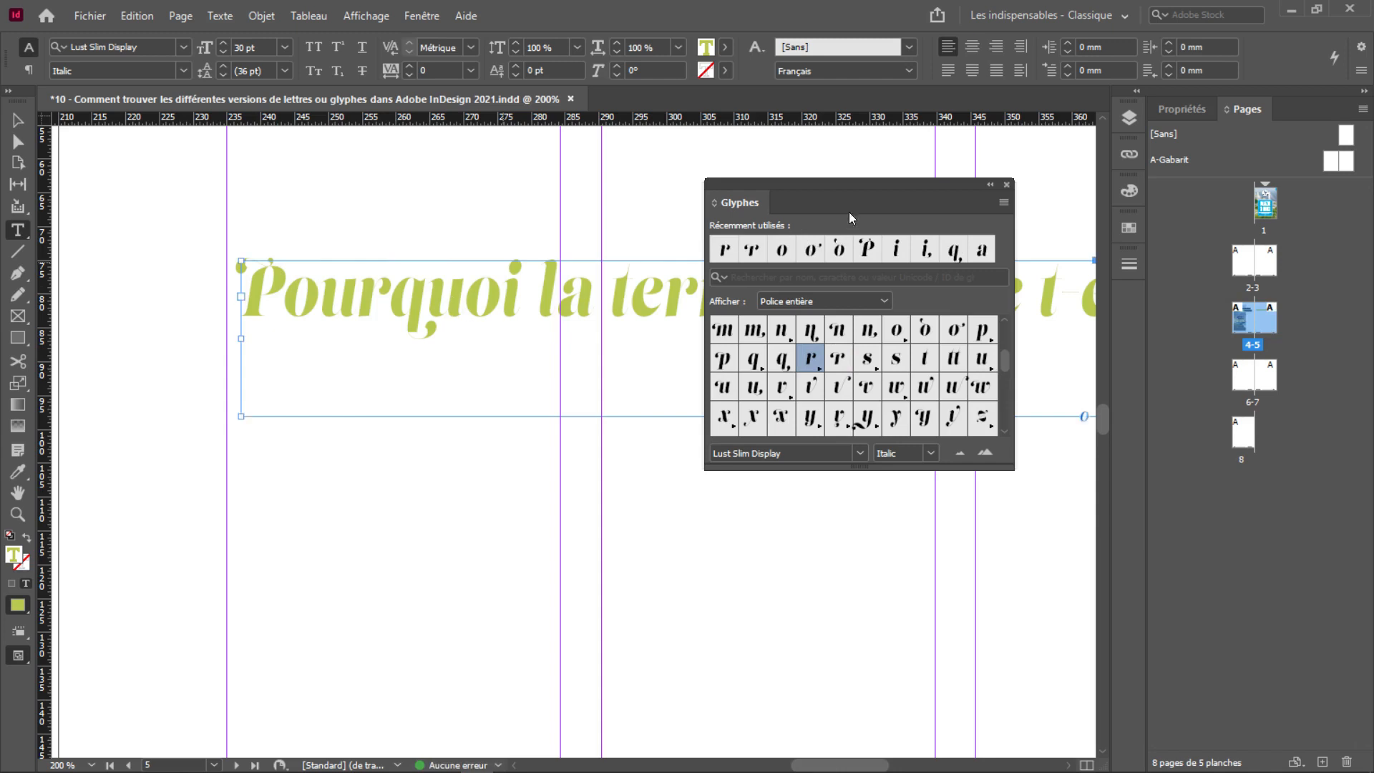
key(Escape)
click(1006, 185)
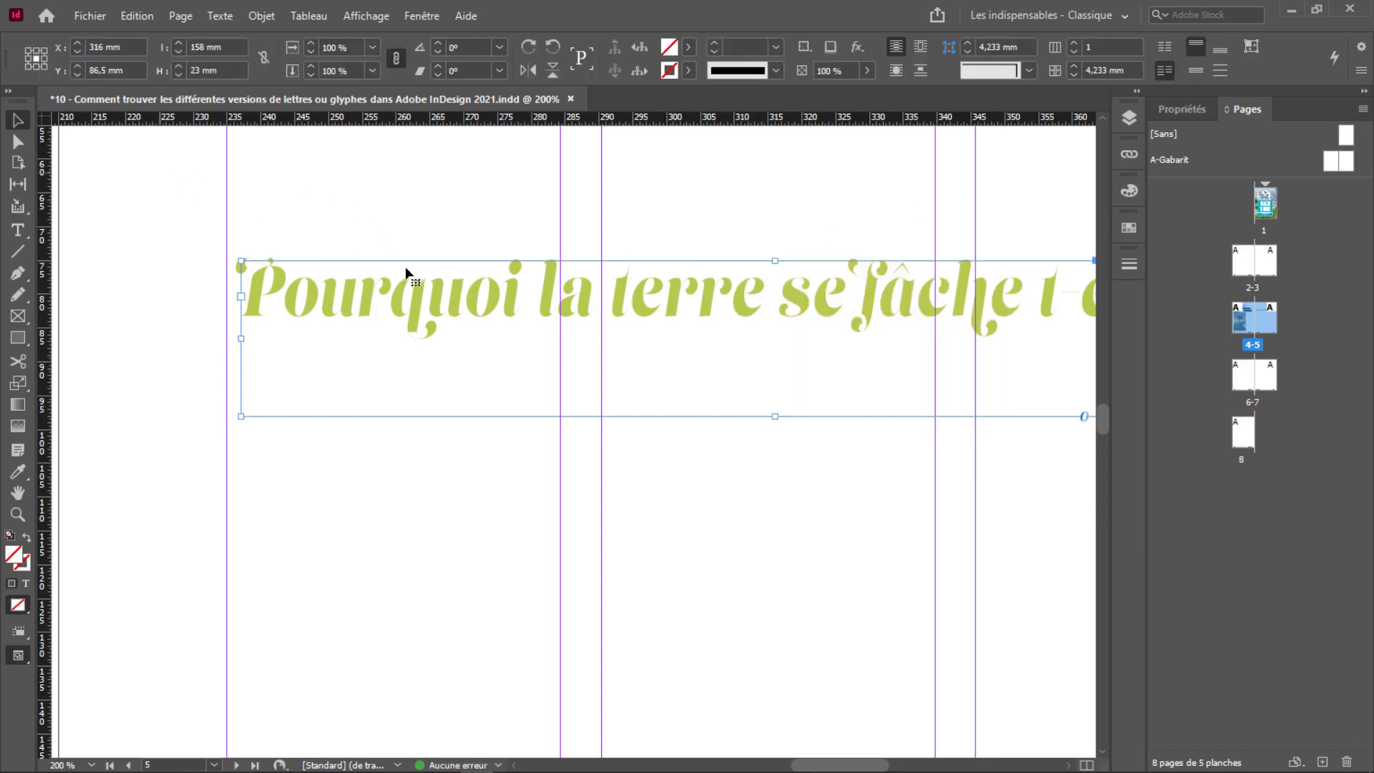
scroll(784, 396, down, 3)
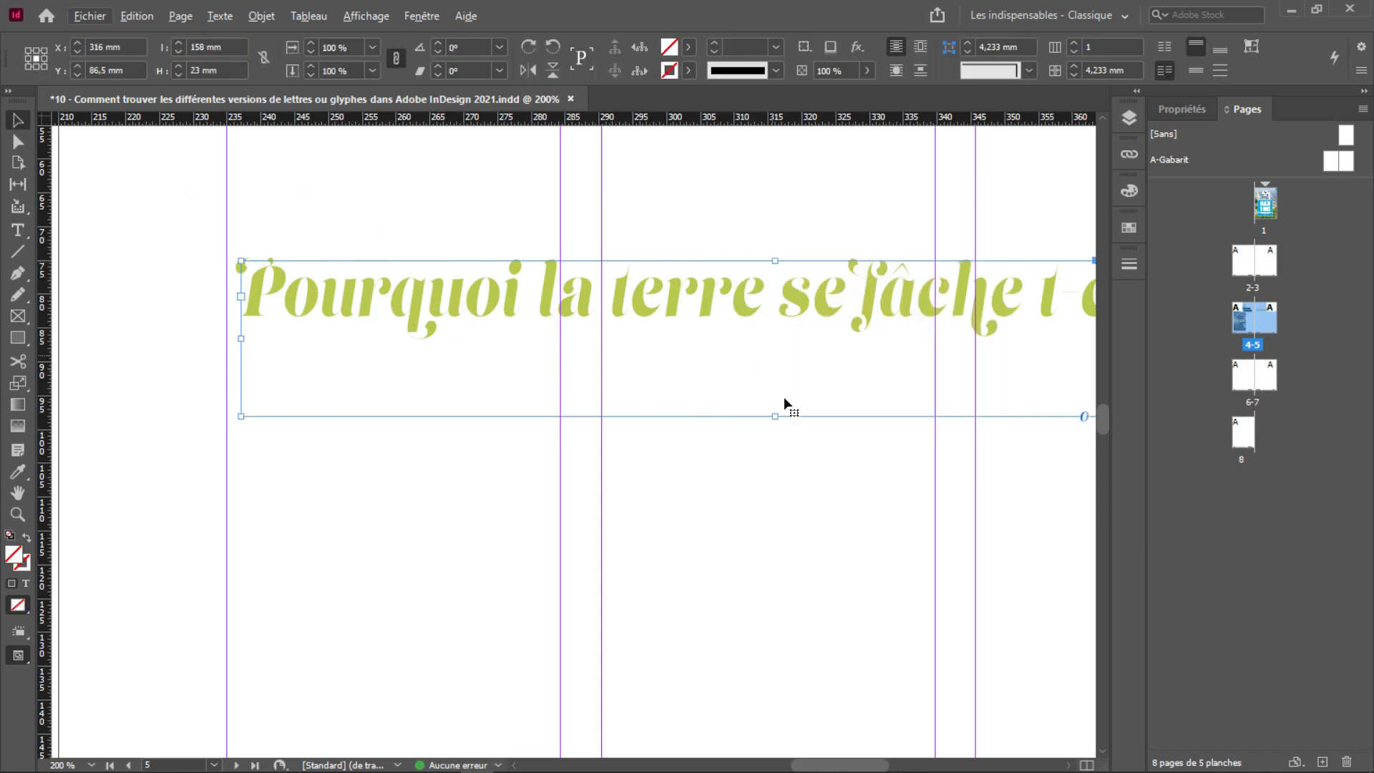
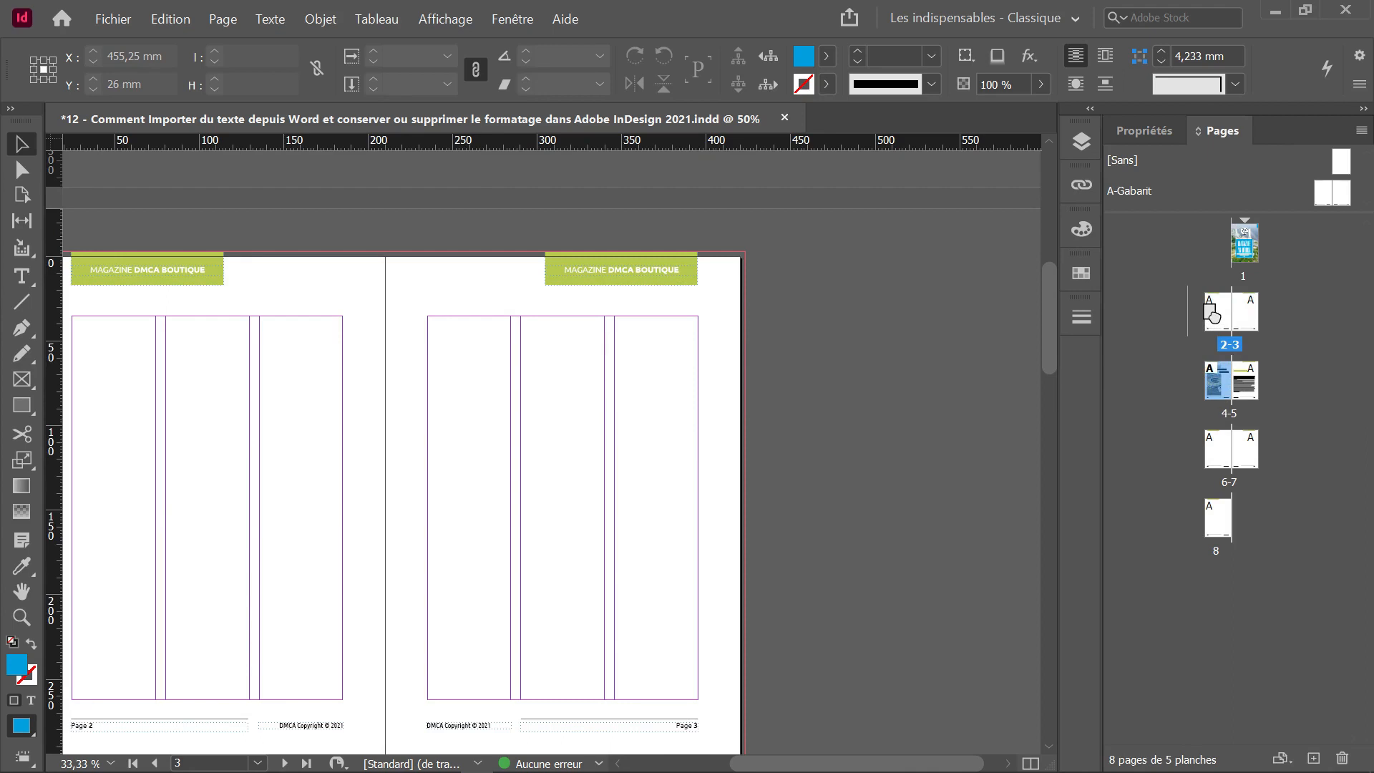
Move the stadium picture page and the question page ahead of the blank spreads, making them pages 2 and 3
drag(1212, 315, 1218, 322)
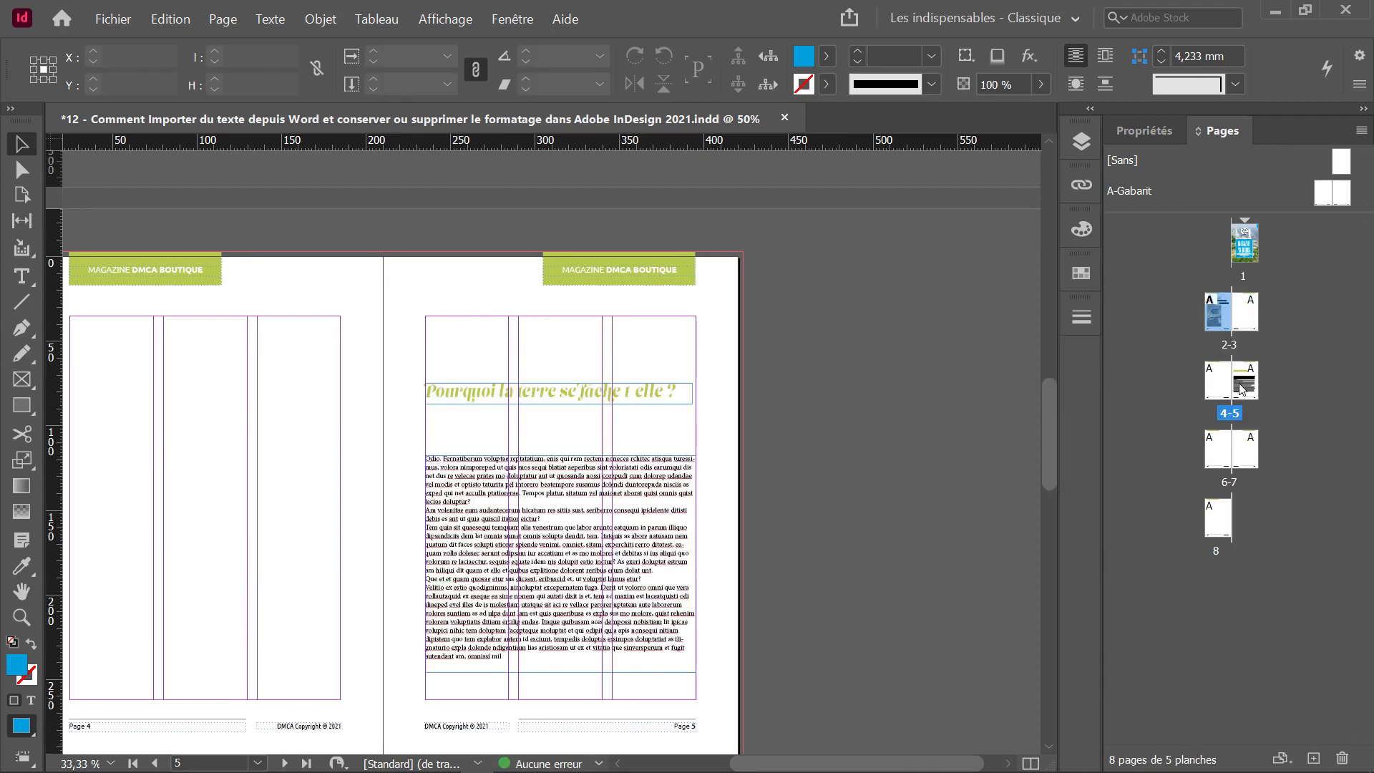
drag(1241, 388, 1216, 374)
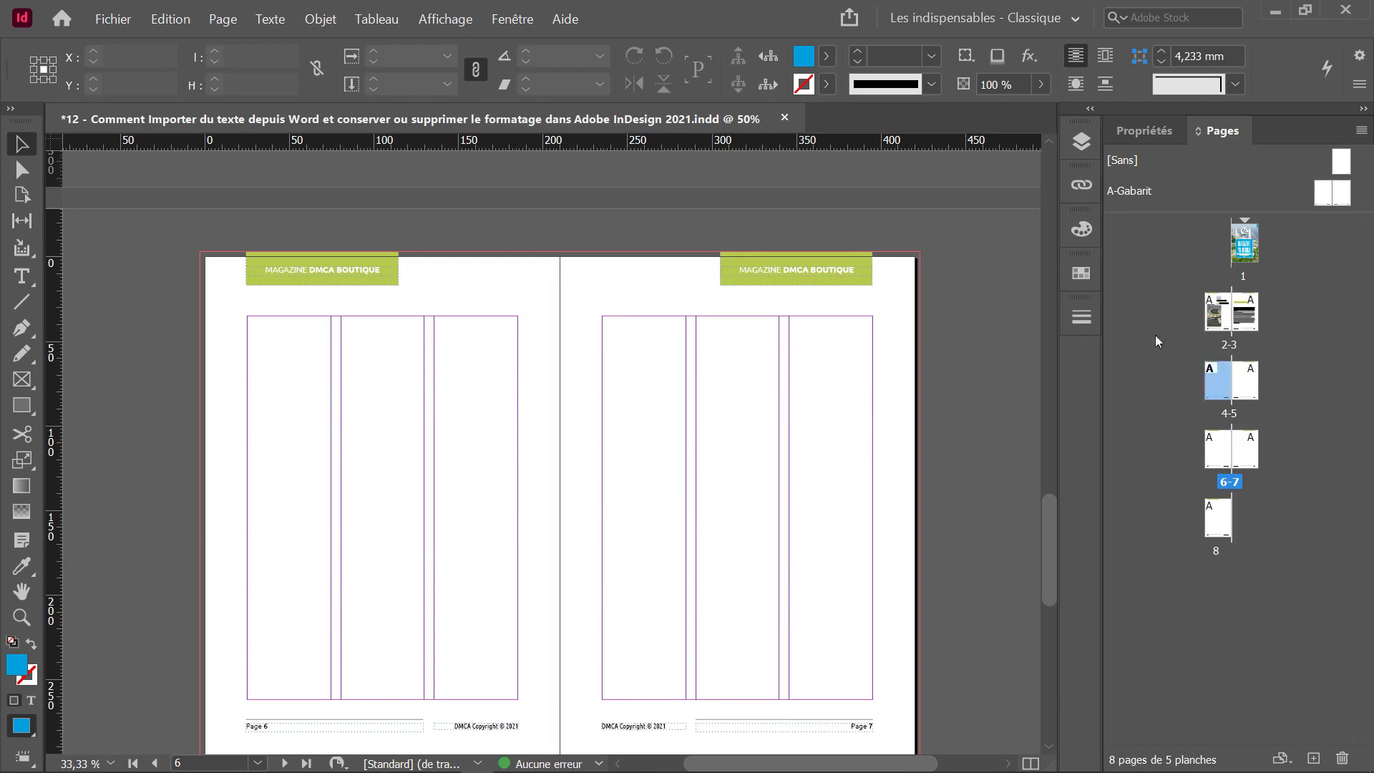
Delete the placeholder body text frame below the question on page 3
scroll(575, 435, up, 10)
scroll(571, 436, down, 3)
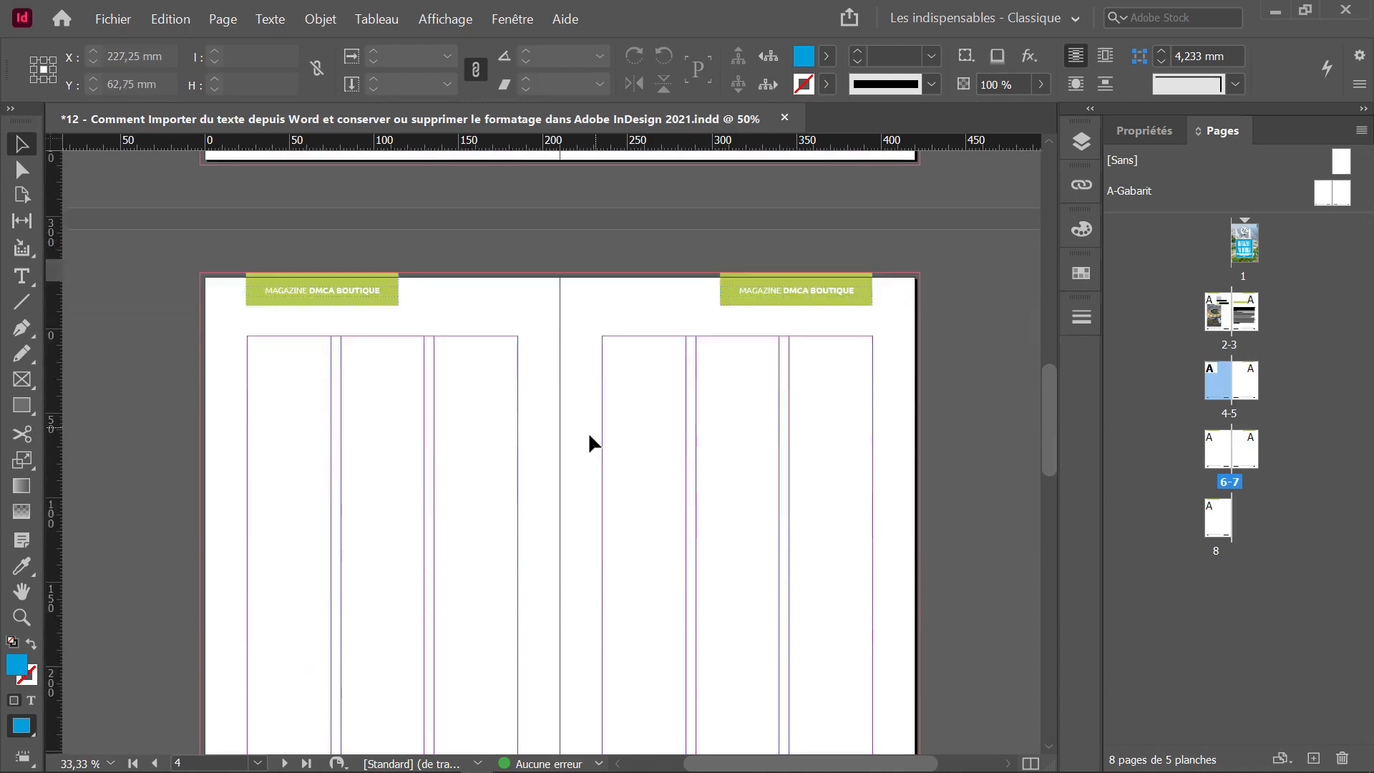
scroll(574, 458, up, 10)
scroll(594, 487, down, 3)
scroll(591, 334, down, 1)
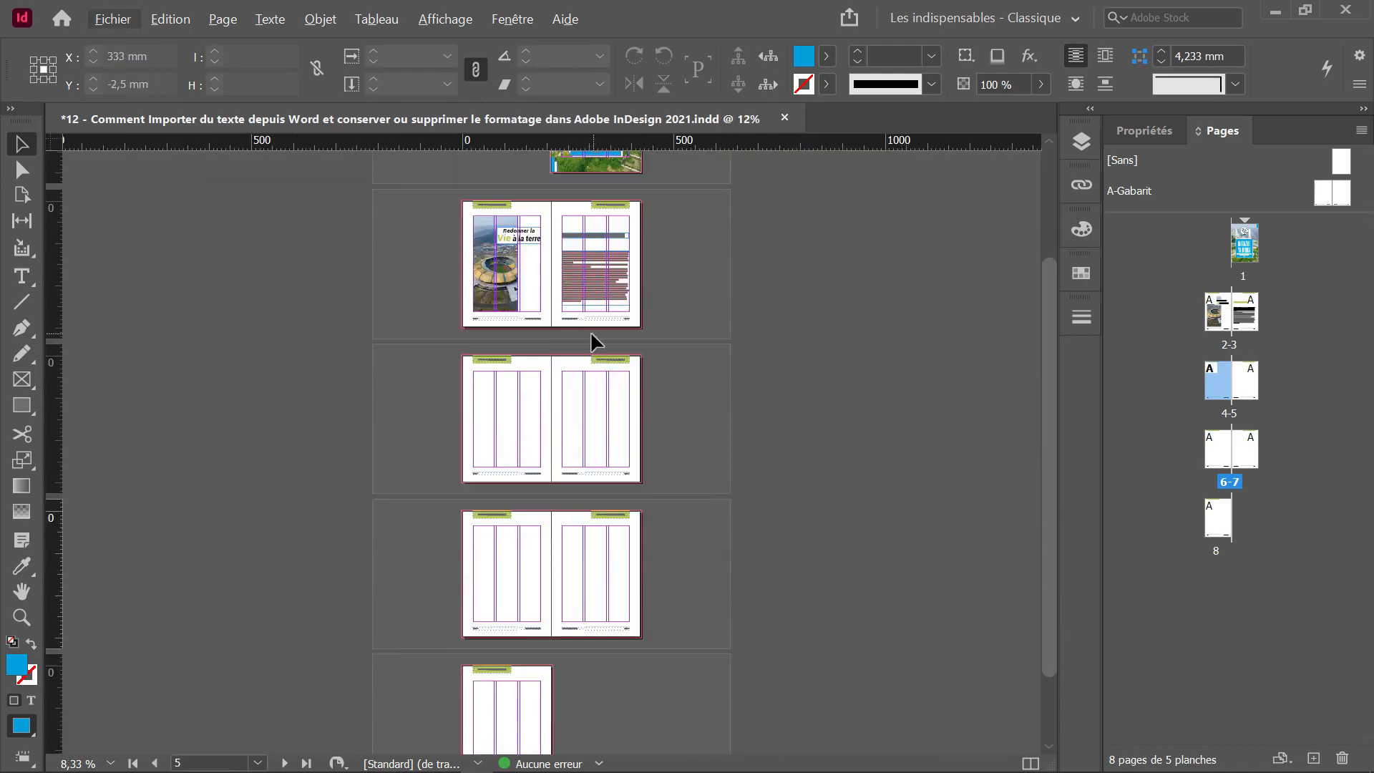
scroll(589, 330, up, 5)
scroll(651, 298, up, 6)
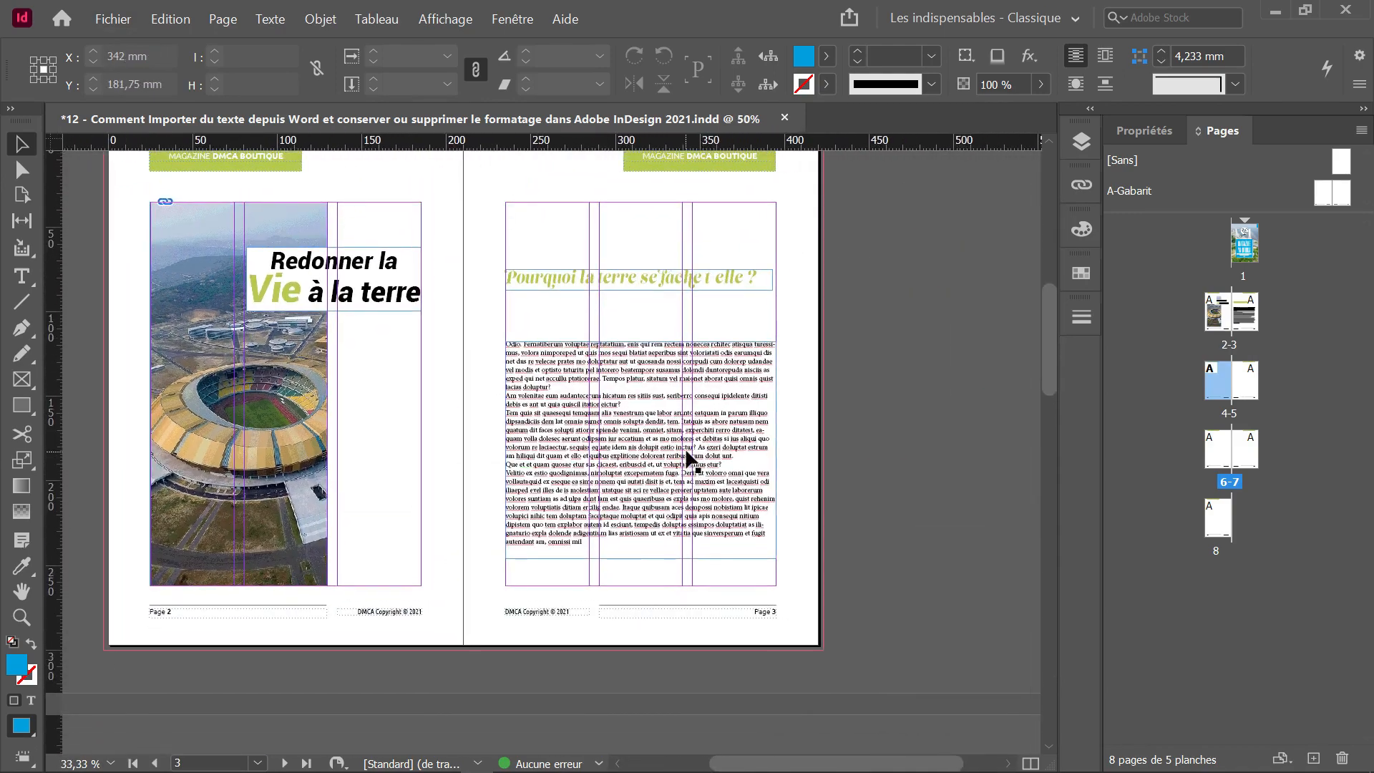
click(688, 460)
key(Delete)
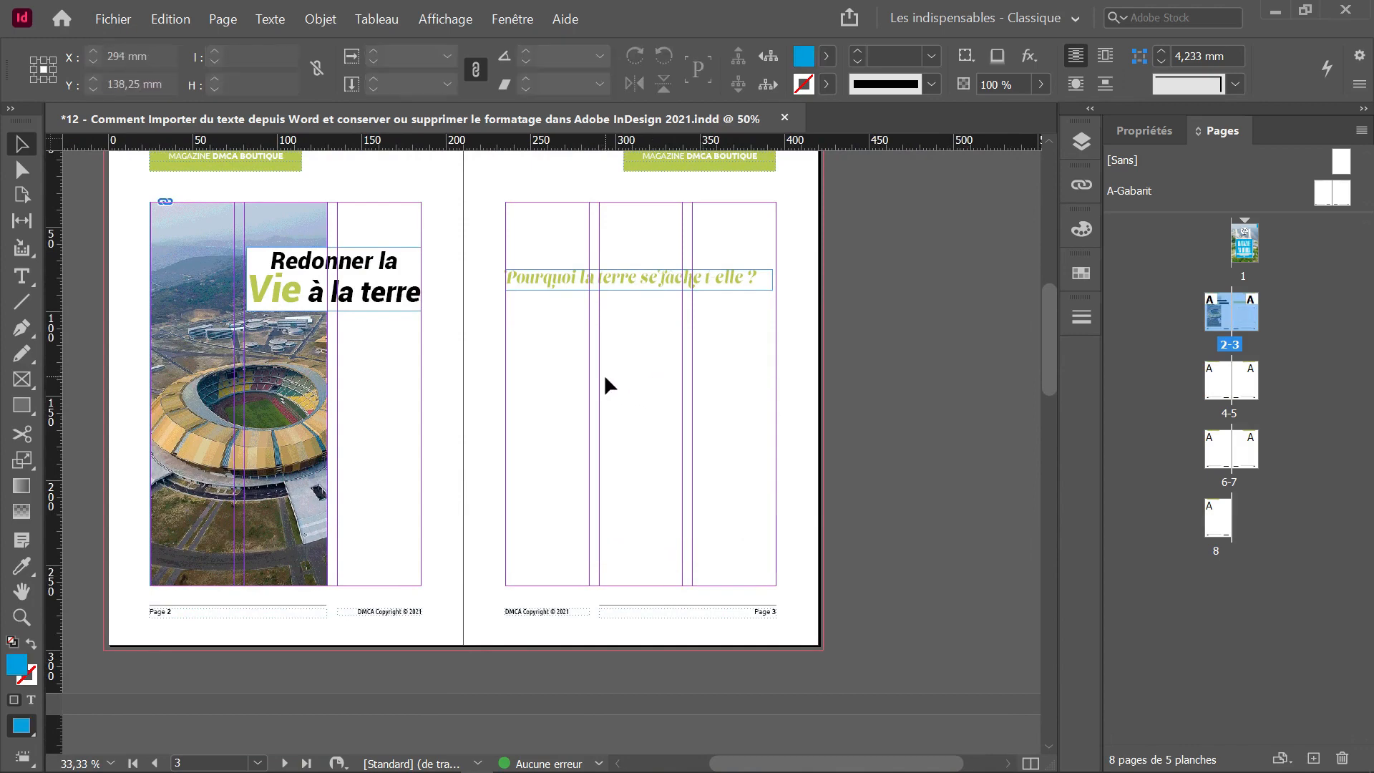
Start a file import and select the Word document "Texte de la terre 1.docx"
key(ctrl+d)
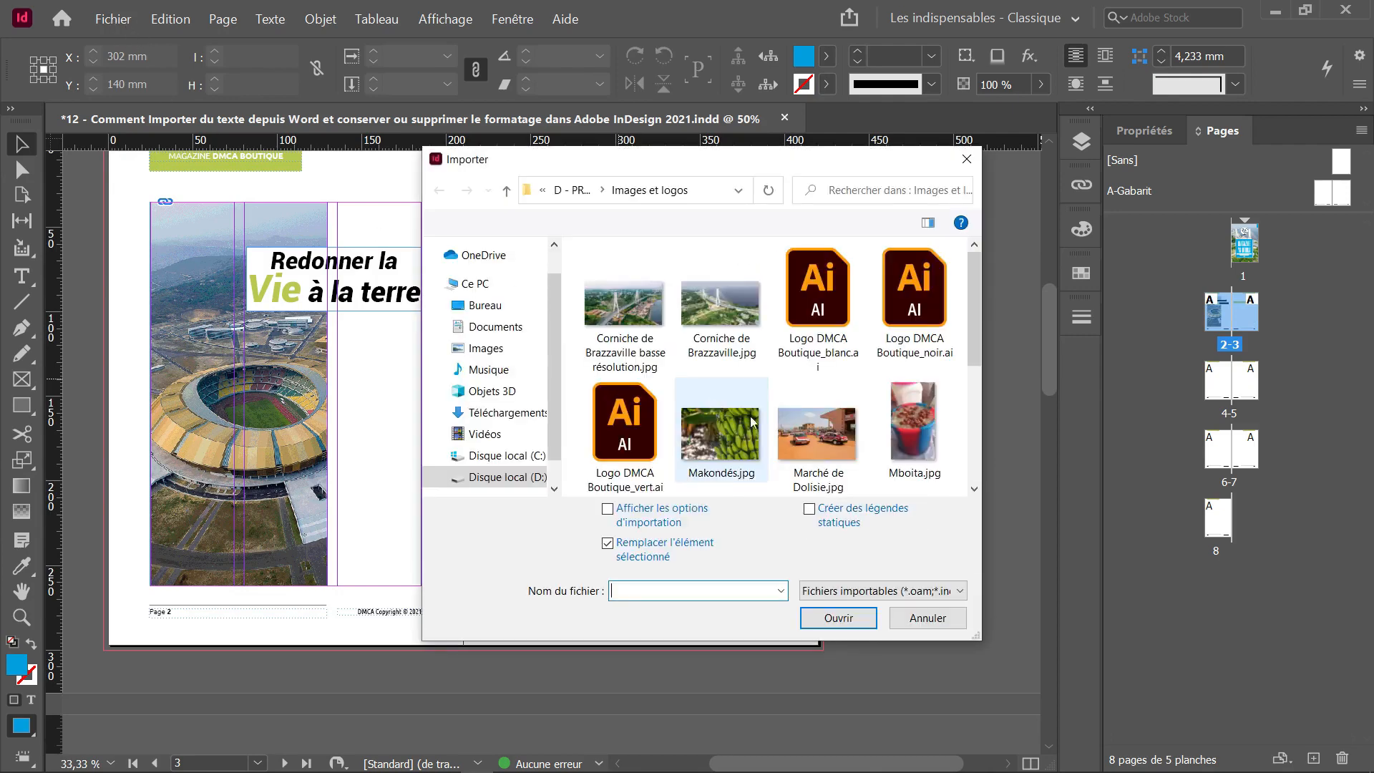
scroll(753, 422, down, 1)
click(923, 429)
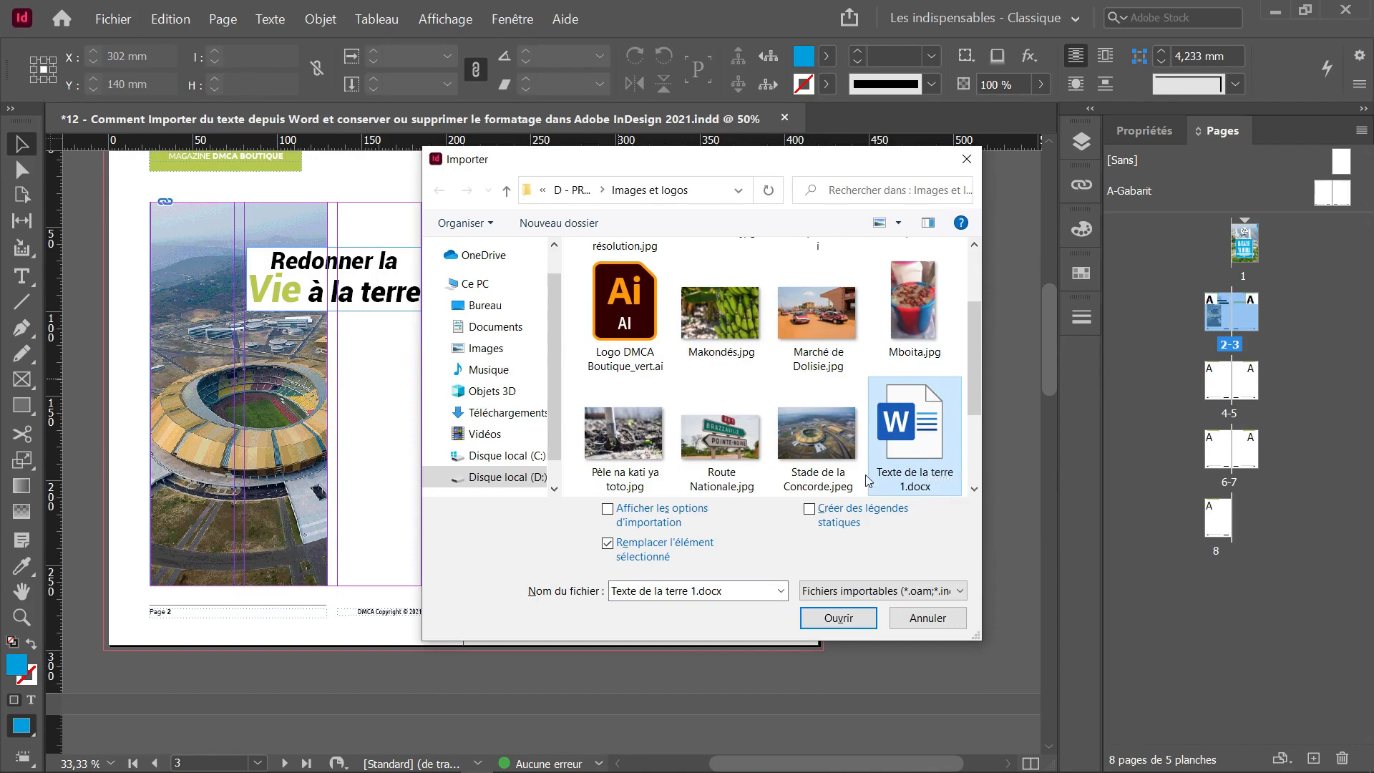
Switch to Word and examine the formatting of the headings and paragraphs in "Texte de la terre 1.docx"
key(alt+Tab)
key(alt+Tab)
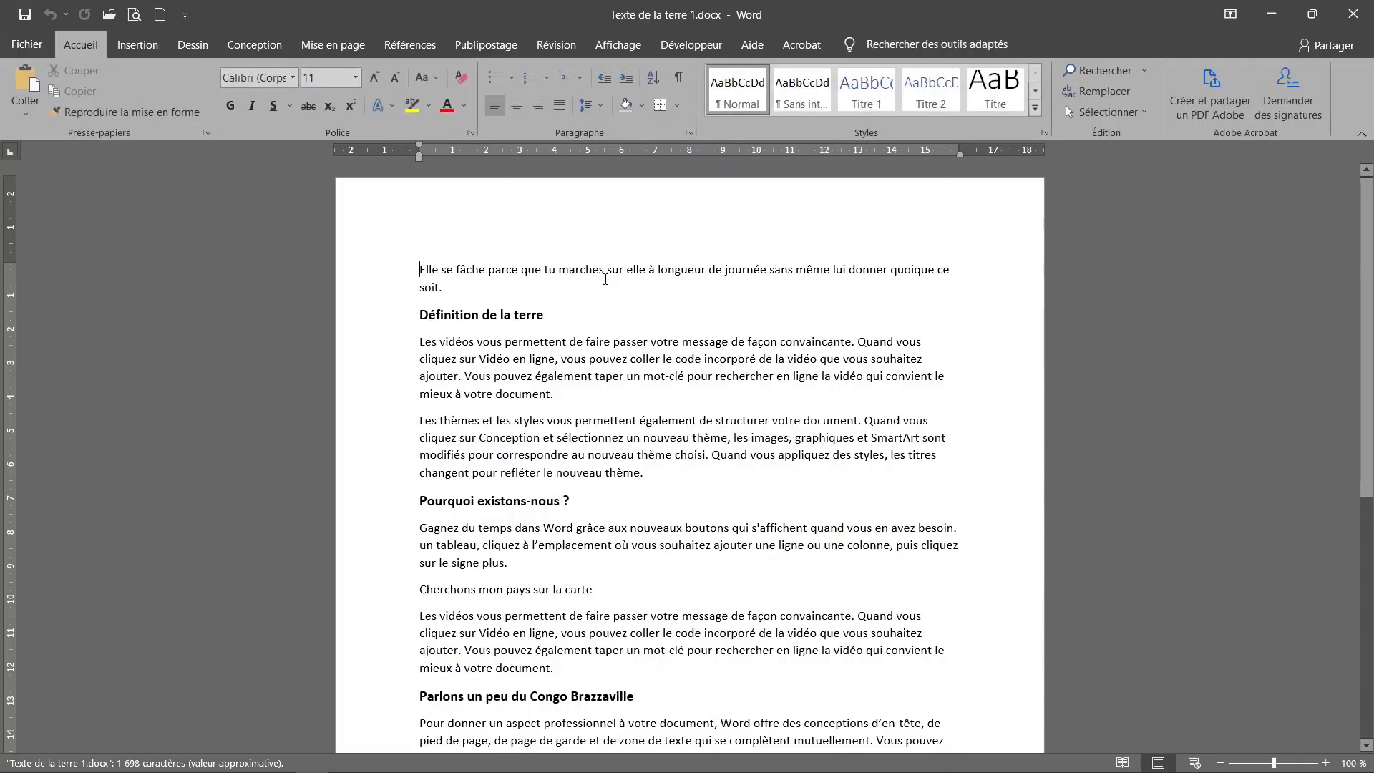
click(381, 306)
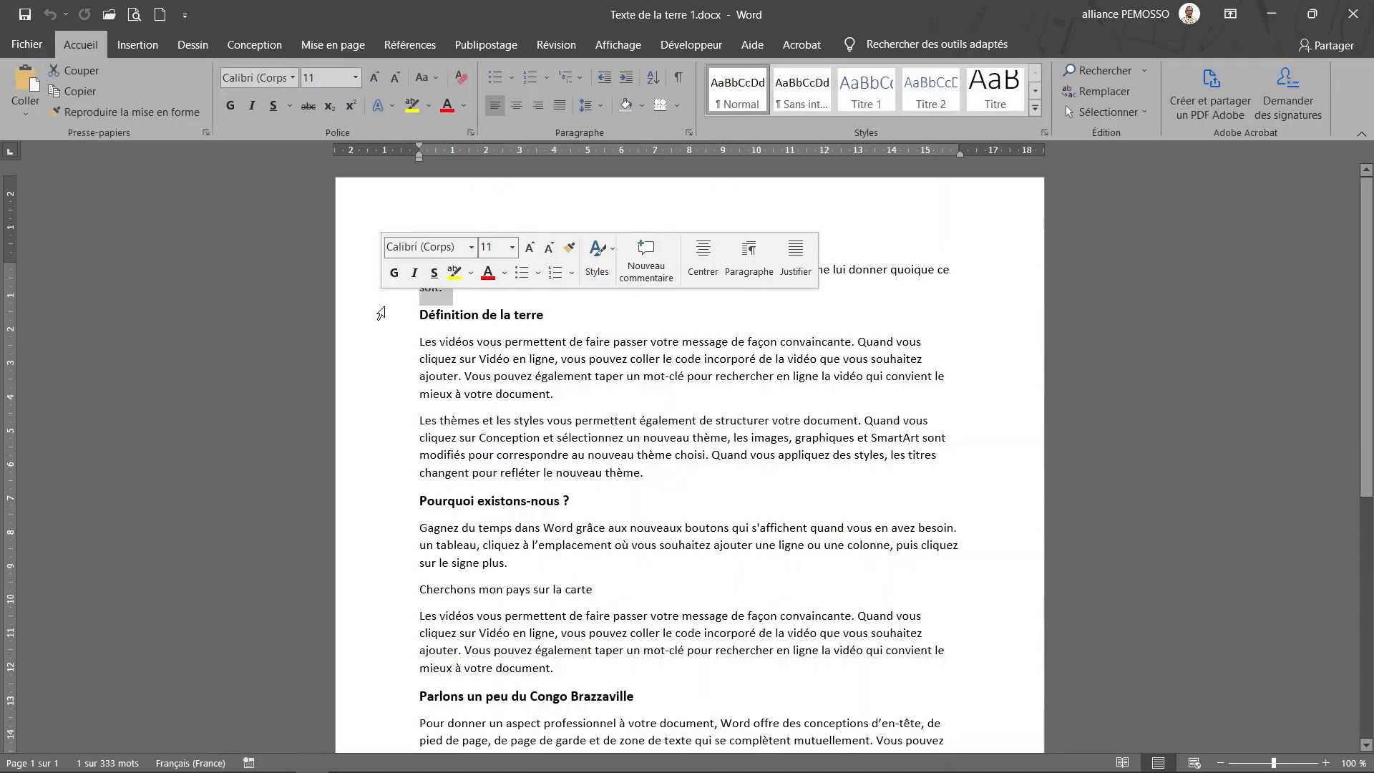
click(377, 315)
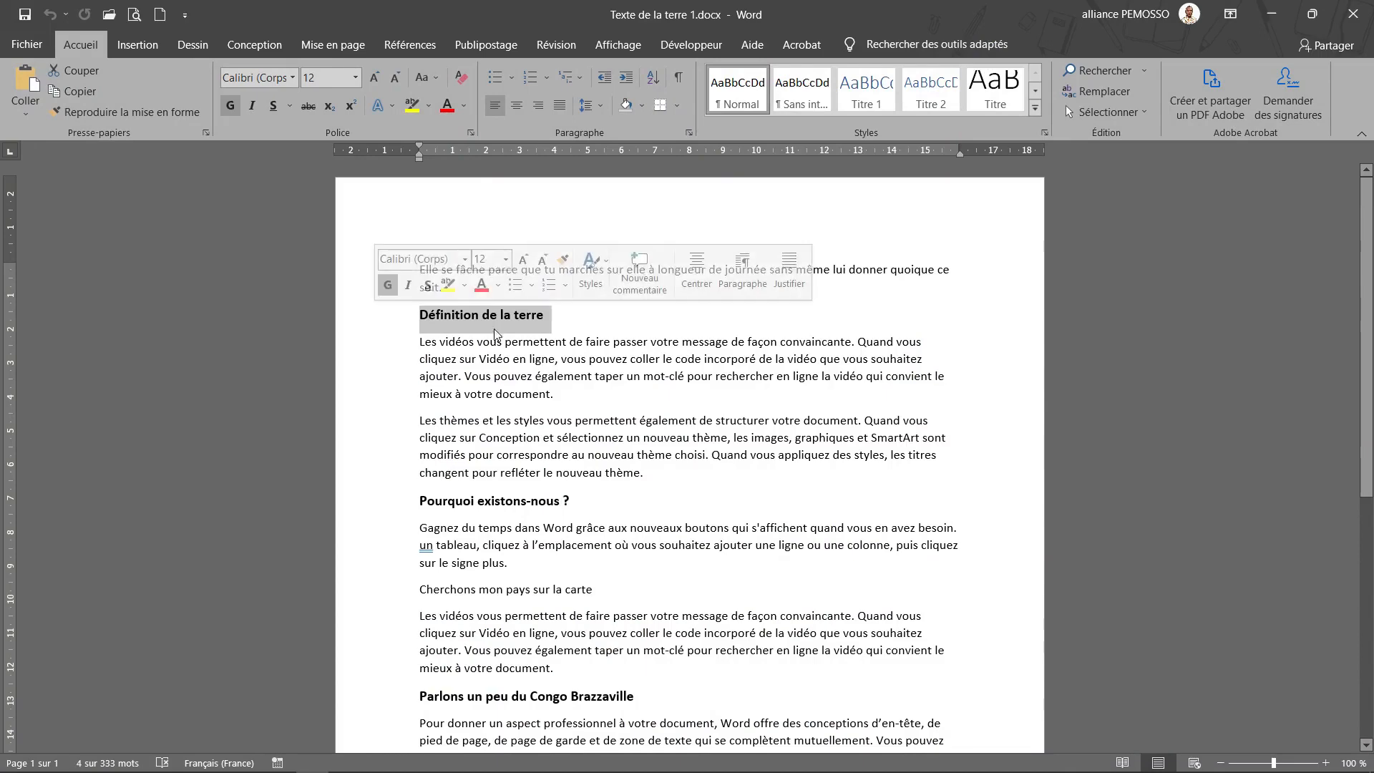
click(483, 392)
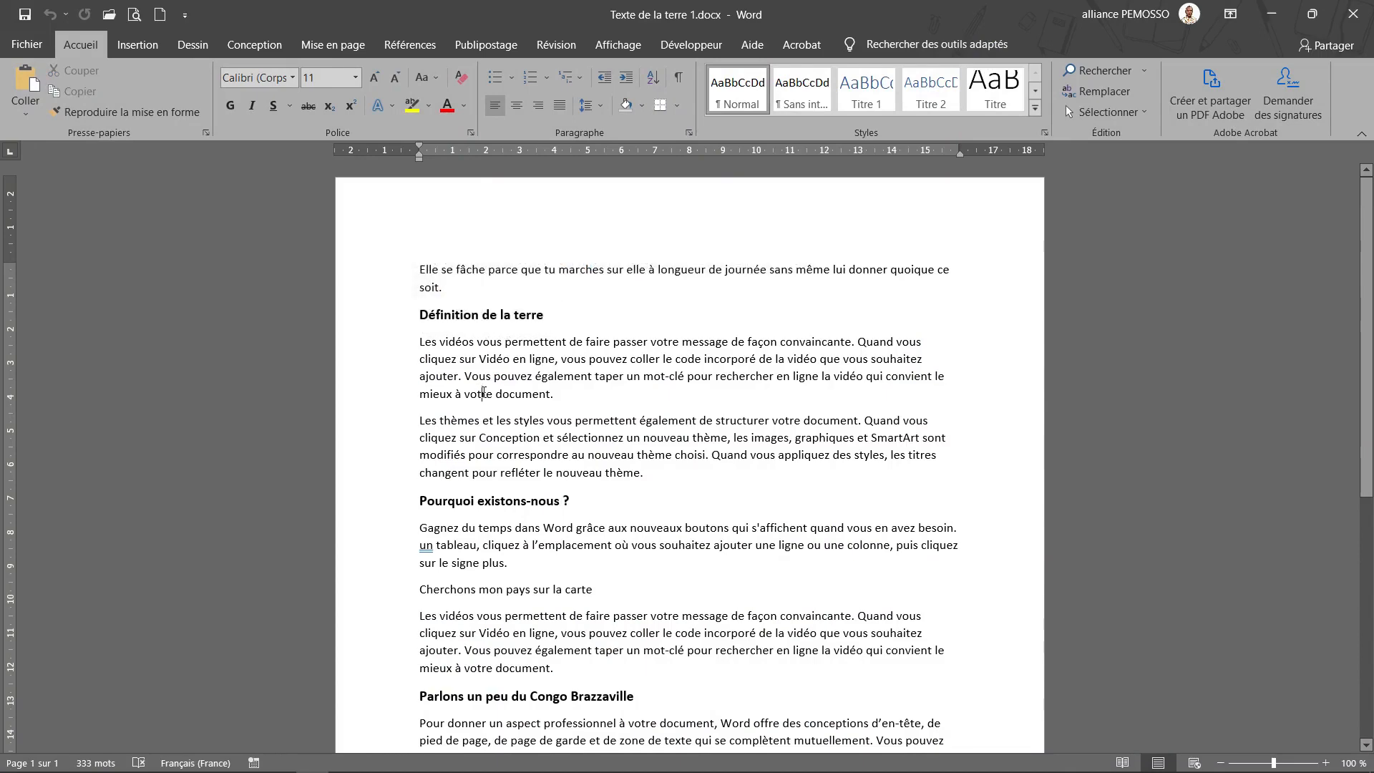
scroll(509, 402, down, 5)
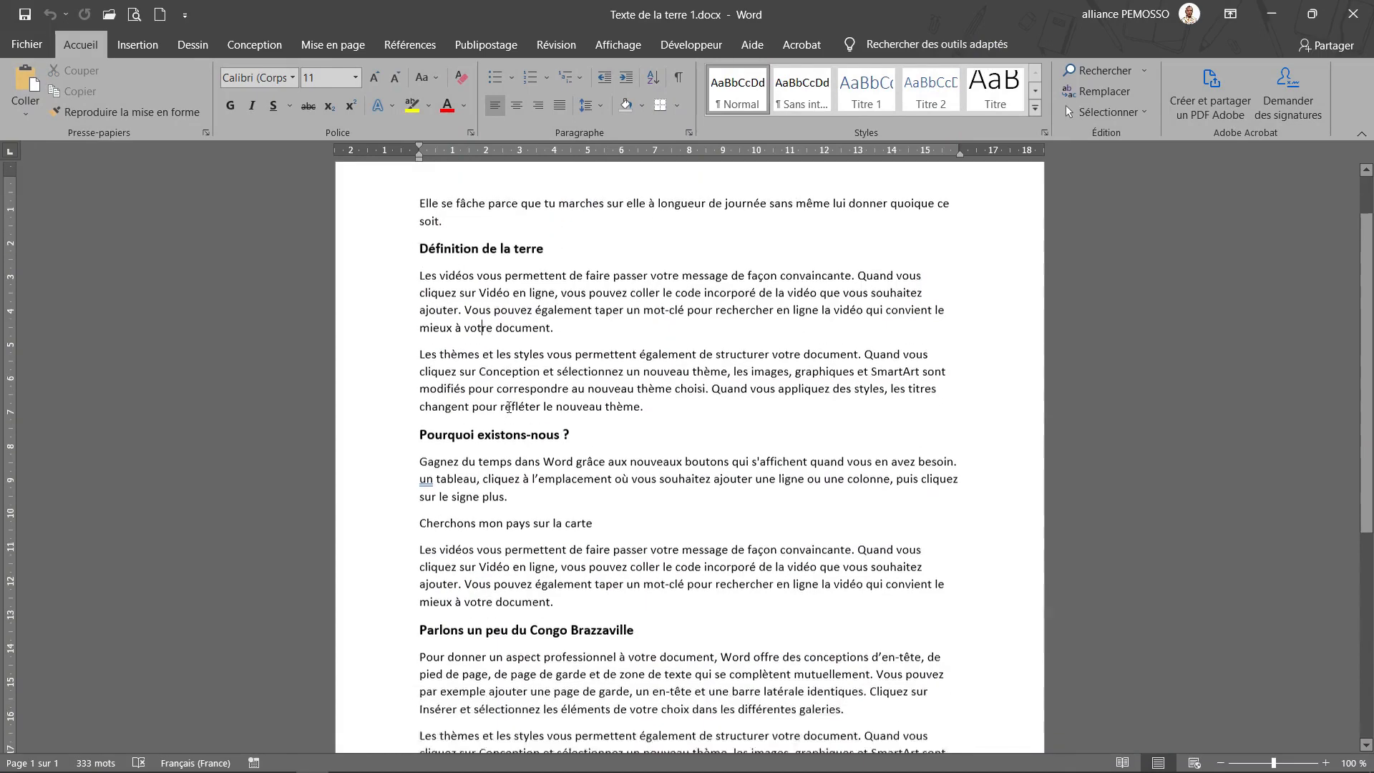
scroll(509, 407, up, 4)
click(398, 275)
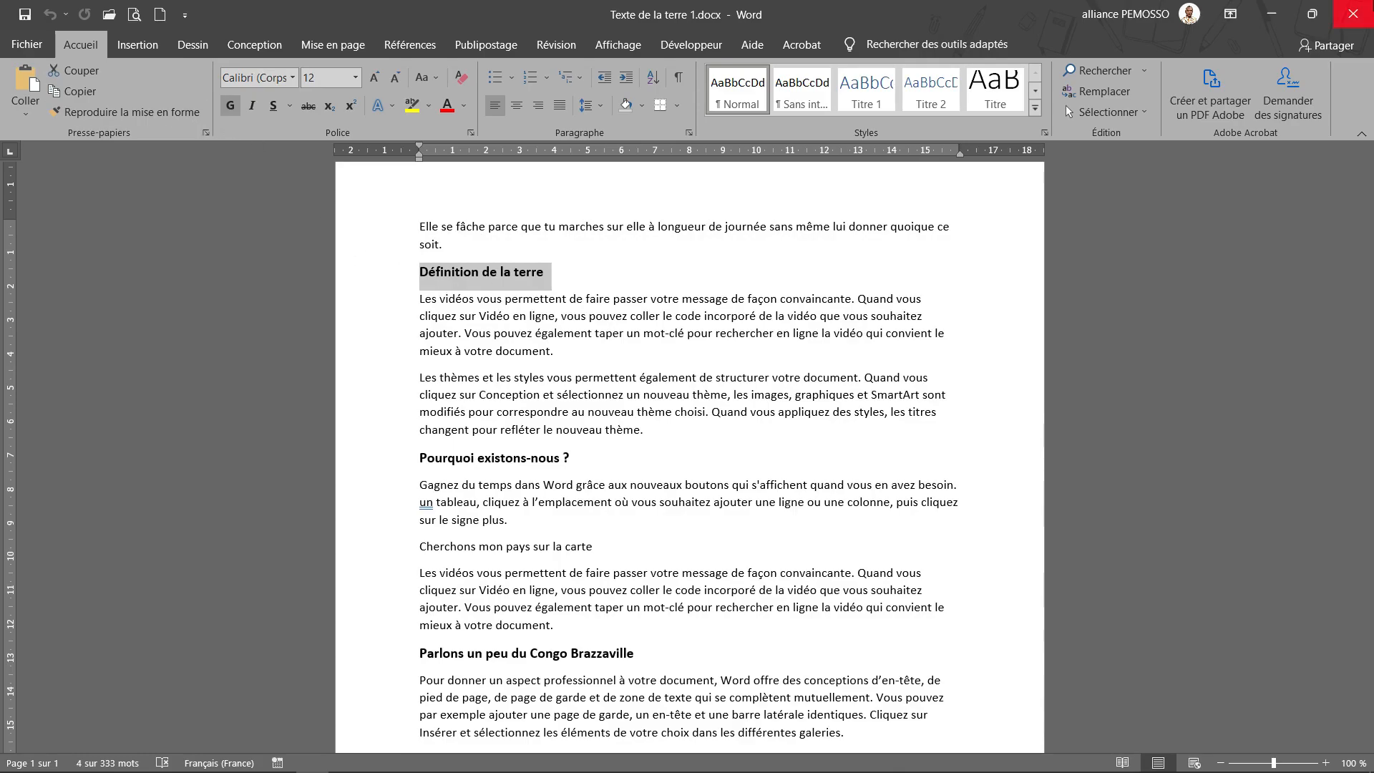
Close Word, return to the InDesign import and place the document's text below the question on page 3, about 160 × 156 mm
click(1352, 15)
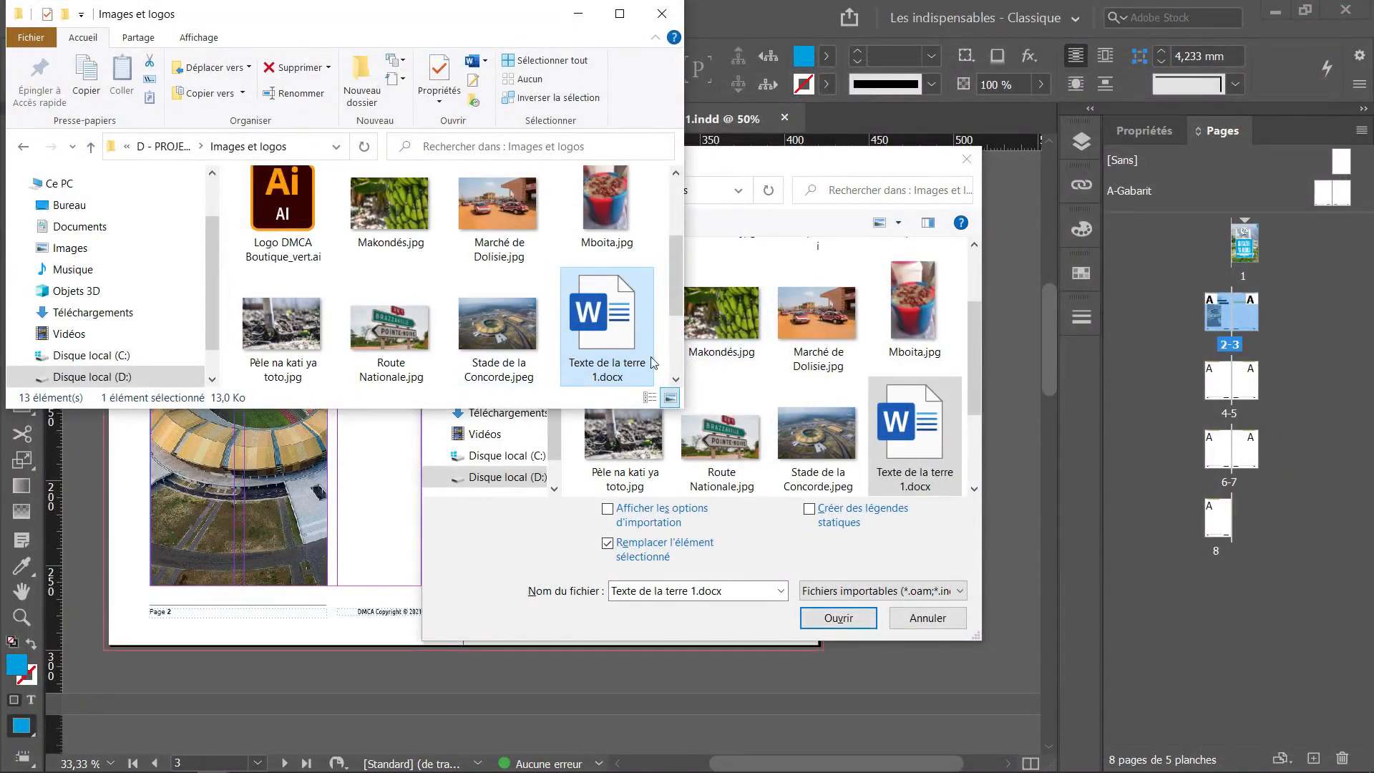
click(930, 506)
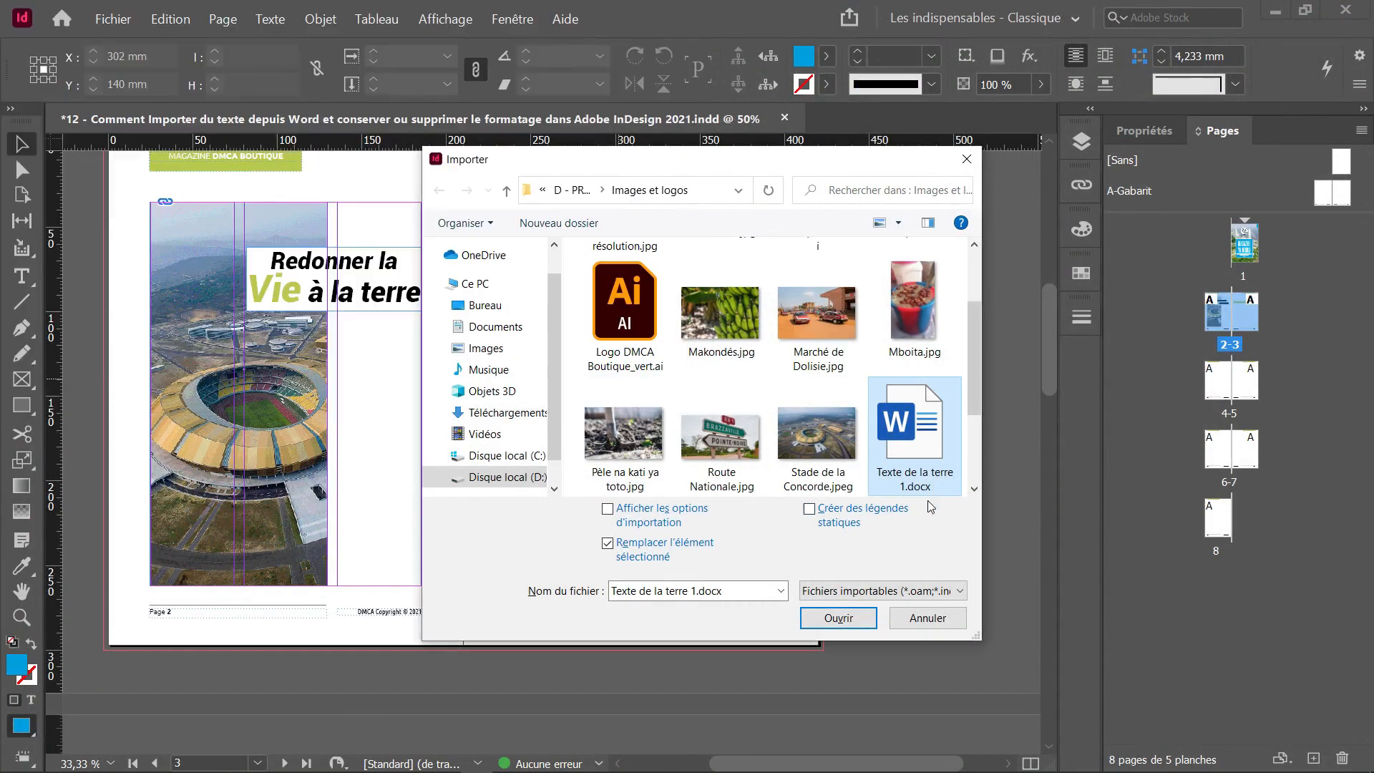
click(837, 617)
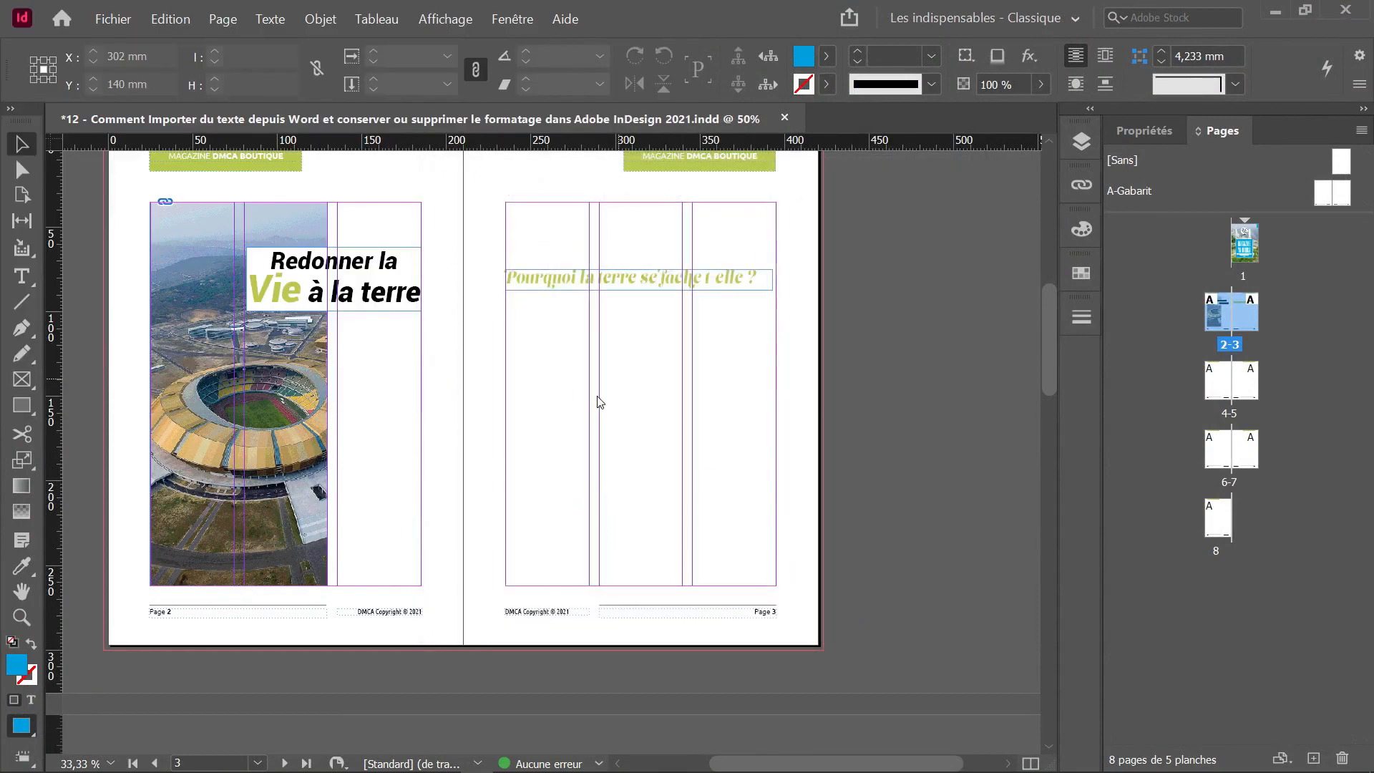
click(512, 328)
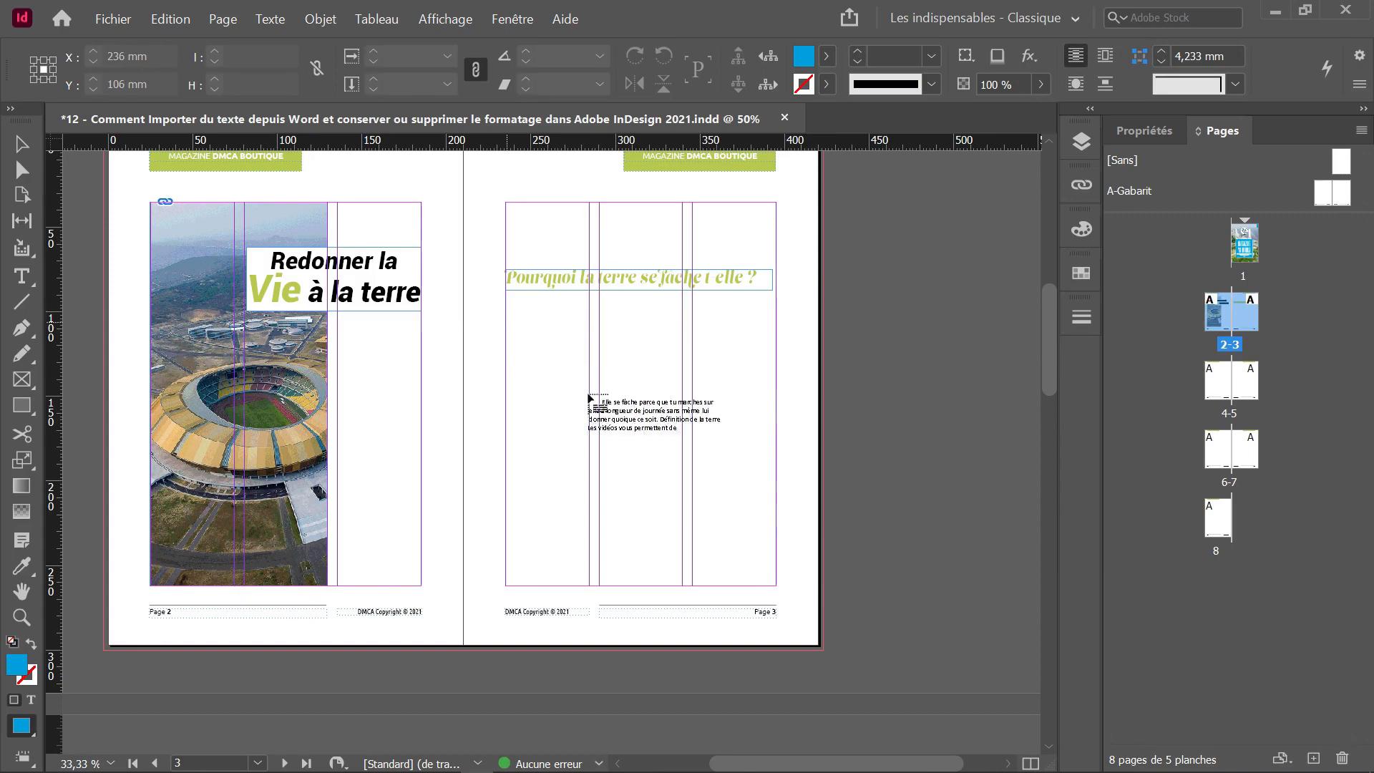
drag(505, 322, 774, 587)
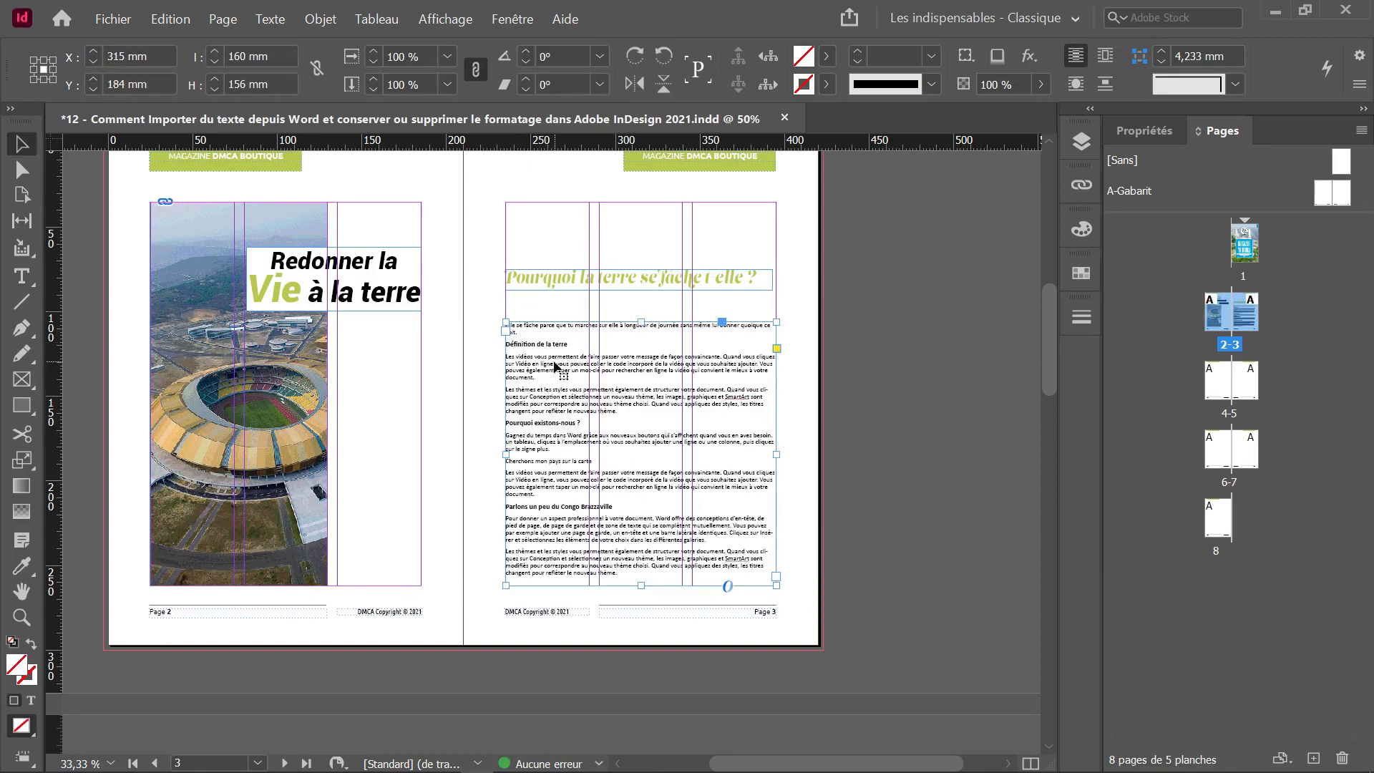
Examine the font, style and size of the heading "Définition de la terre" and of the paragraphs in the placed text
scroll(556, 358, up, 4)
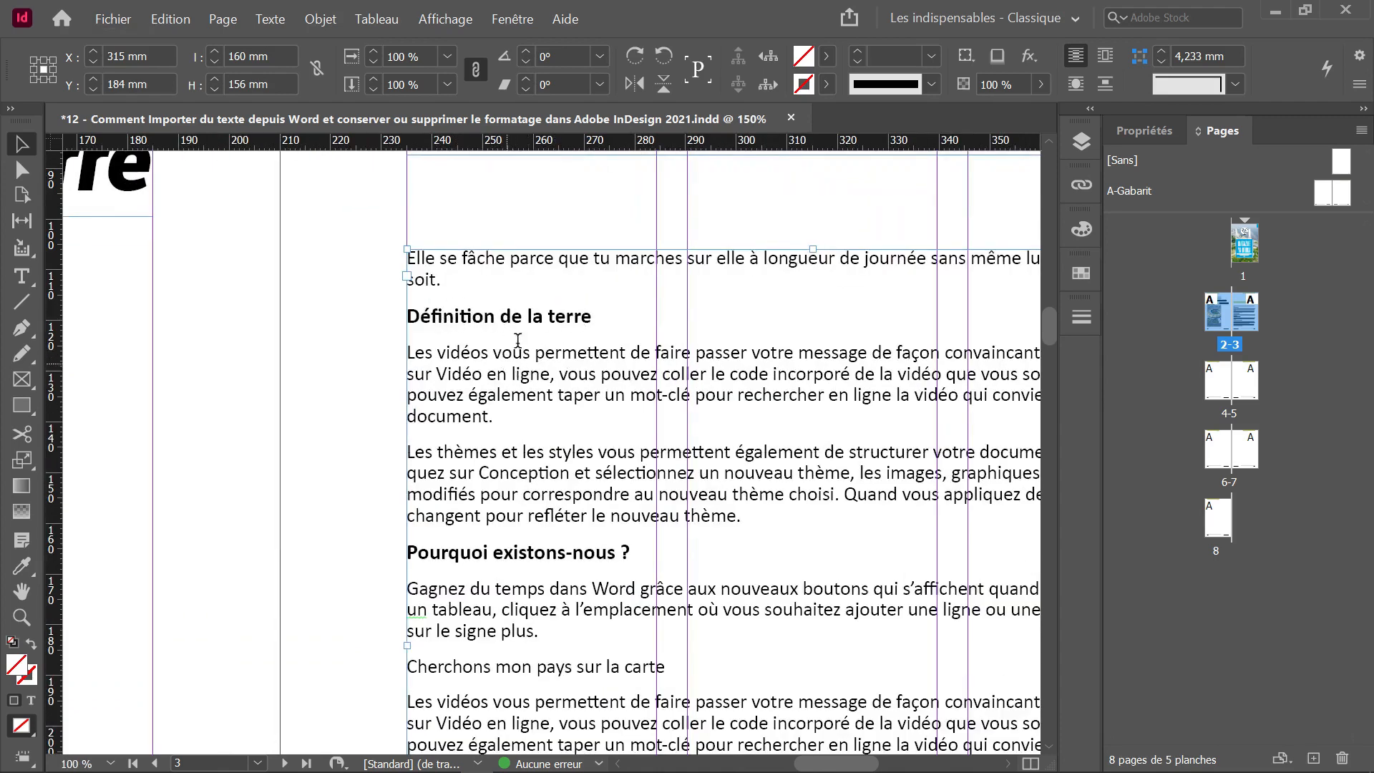
double_click(576, 313)
click(548, 316)
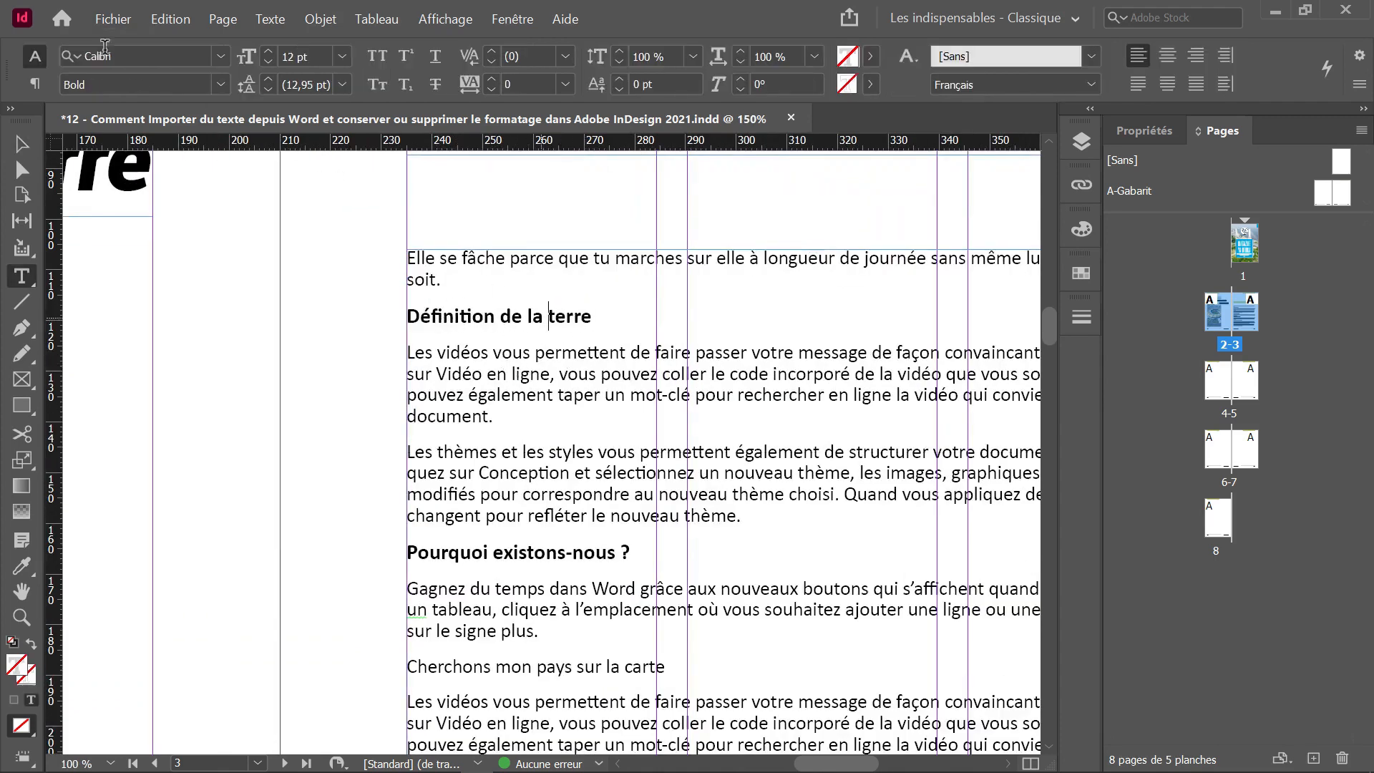
click(453, 381)
scroll(452, 401, down, 5)
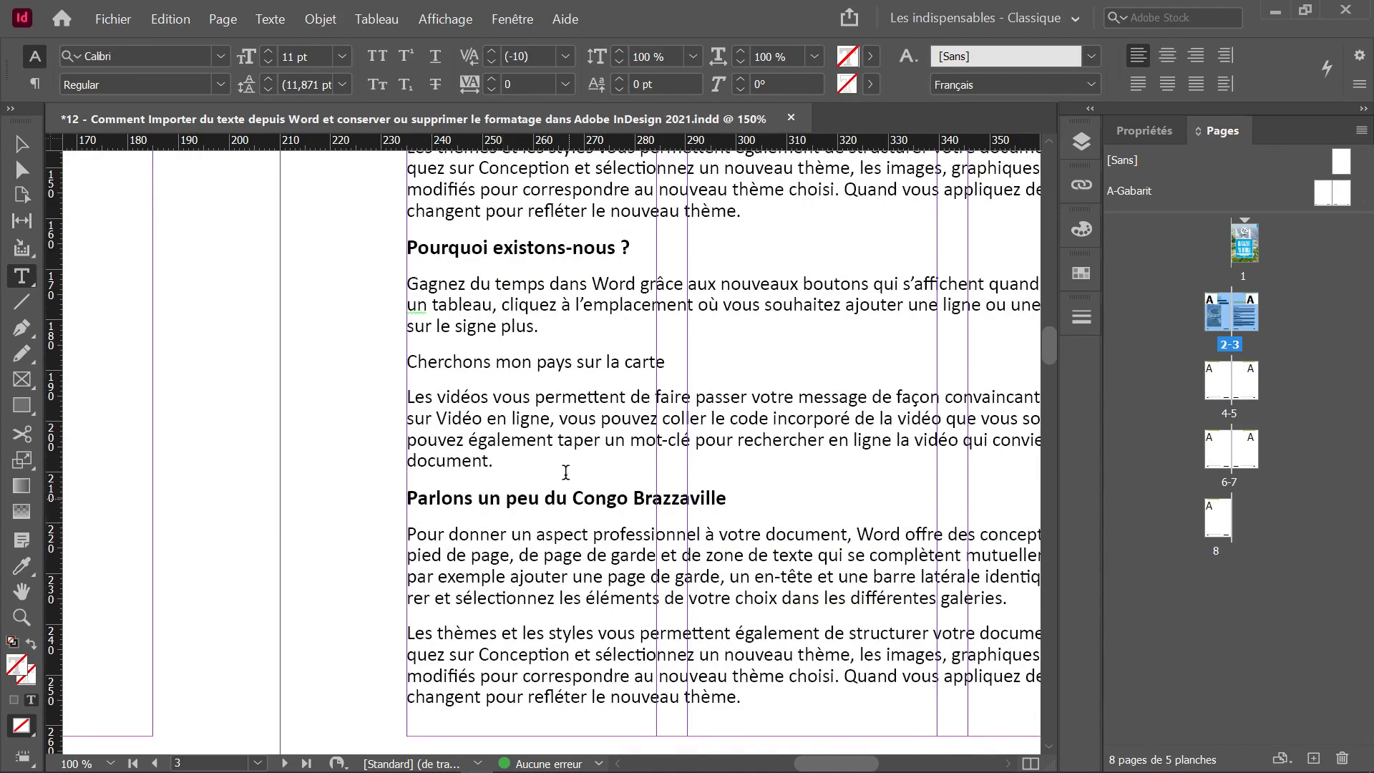
key(ctrl+minus)
key(ctrl+minus)
scroll(695, 333, up, 4)
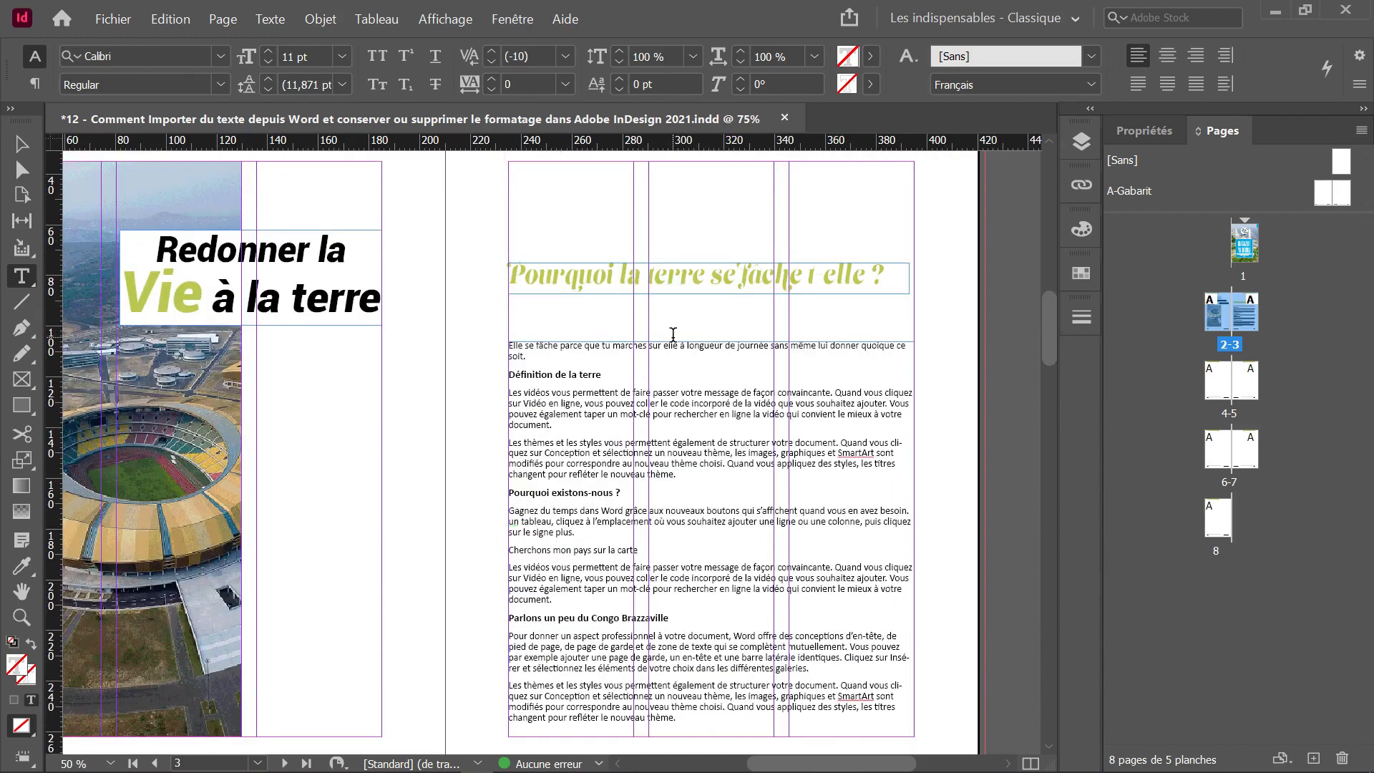
Undo the placement of the text on page 3 and discard the loaded text
key(ctrl+z)
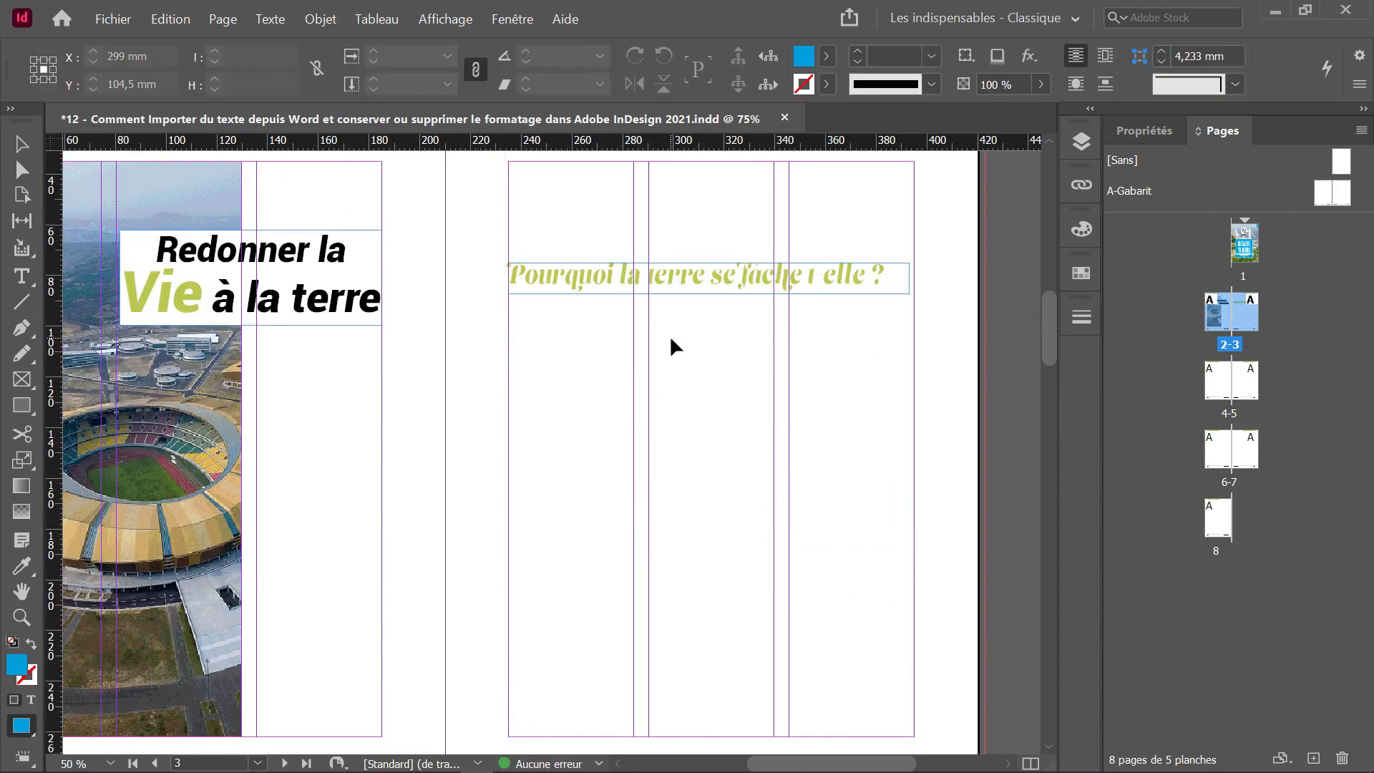
scroll(579, 370, down, 2)
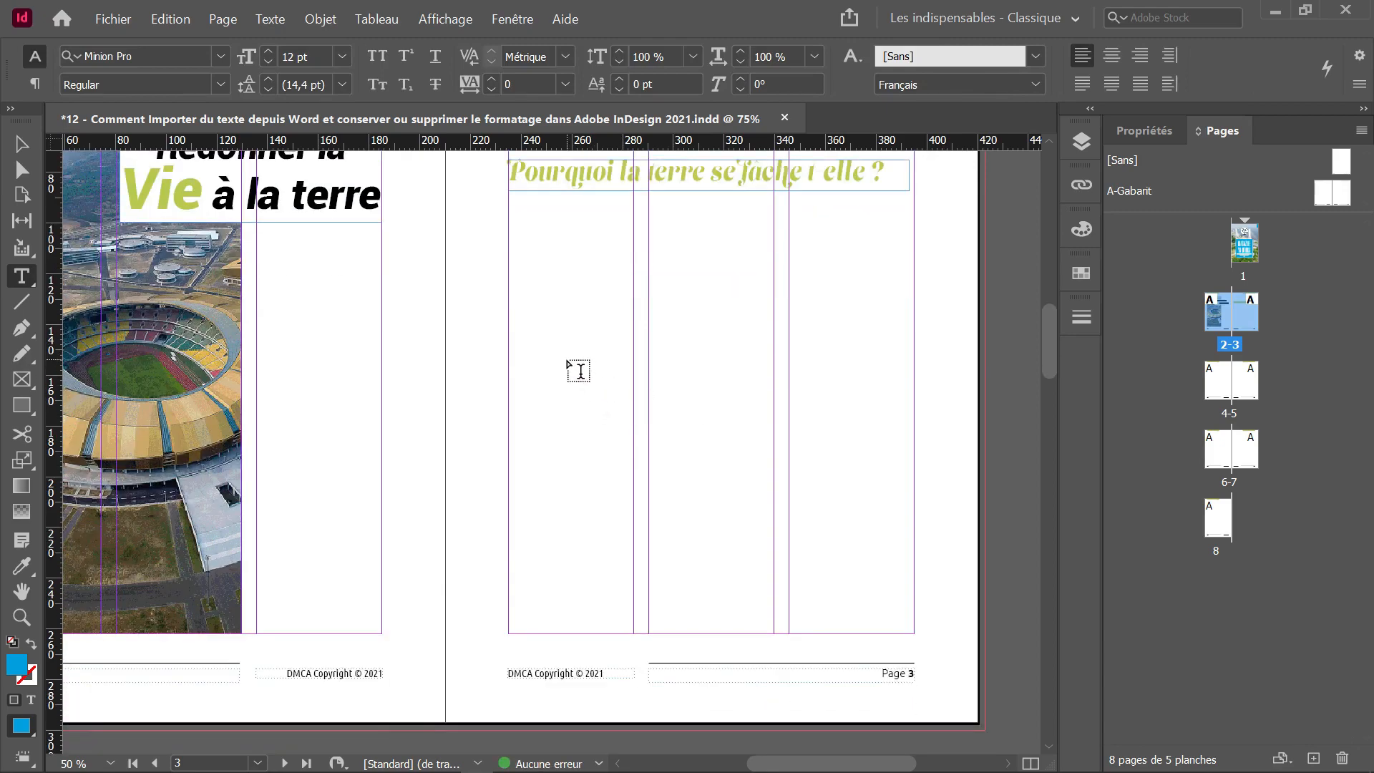
key(Escape)
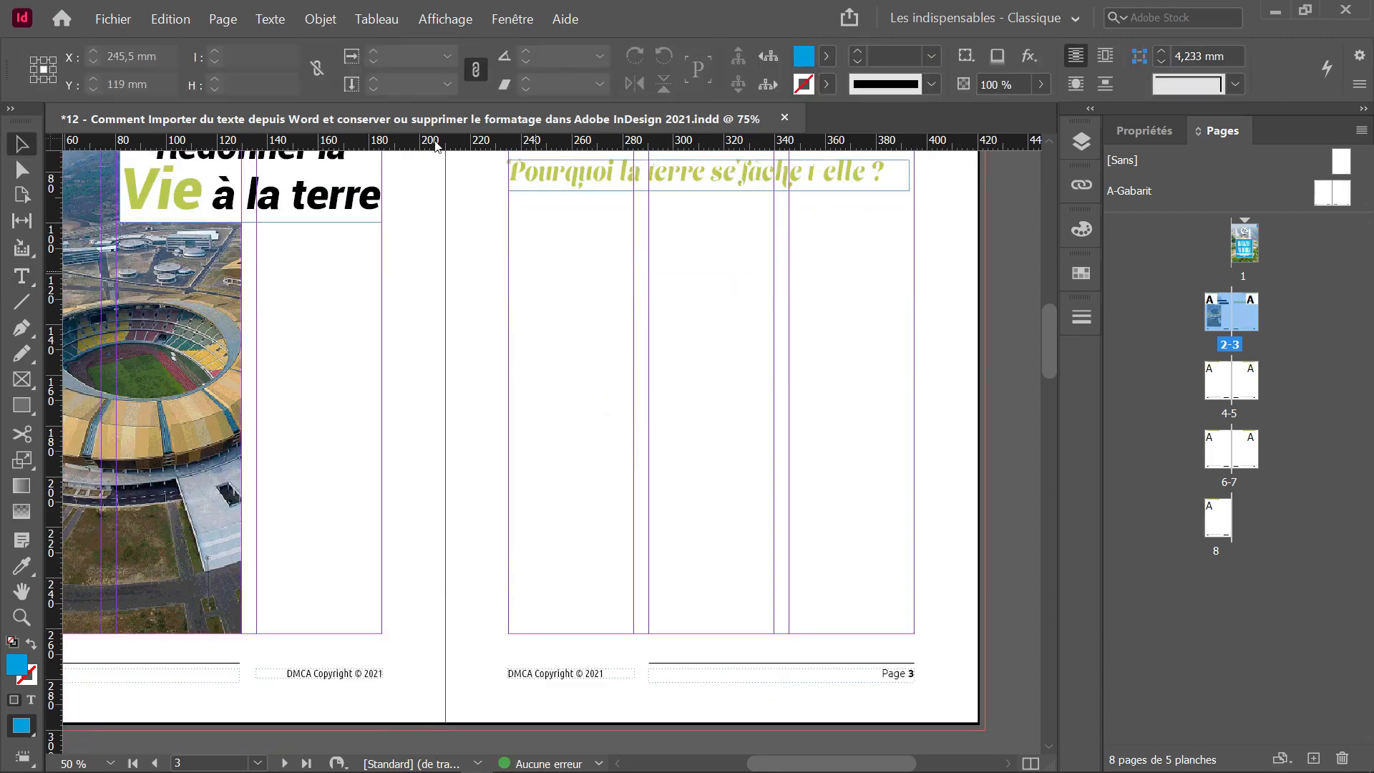
Import "Texte de la terre 1.docx" again with the import options shown, opening the Microsoft Word import options
click(114, 19)
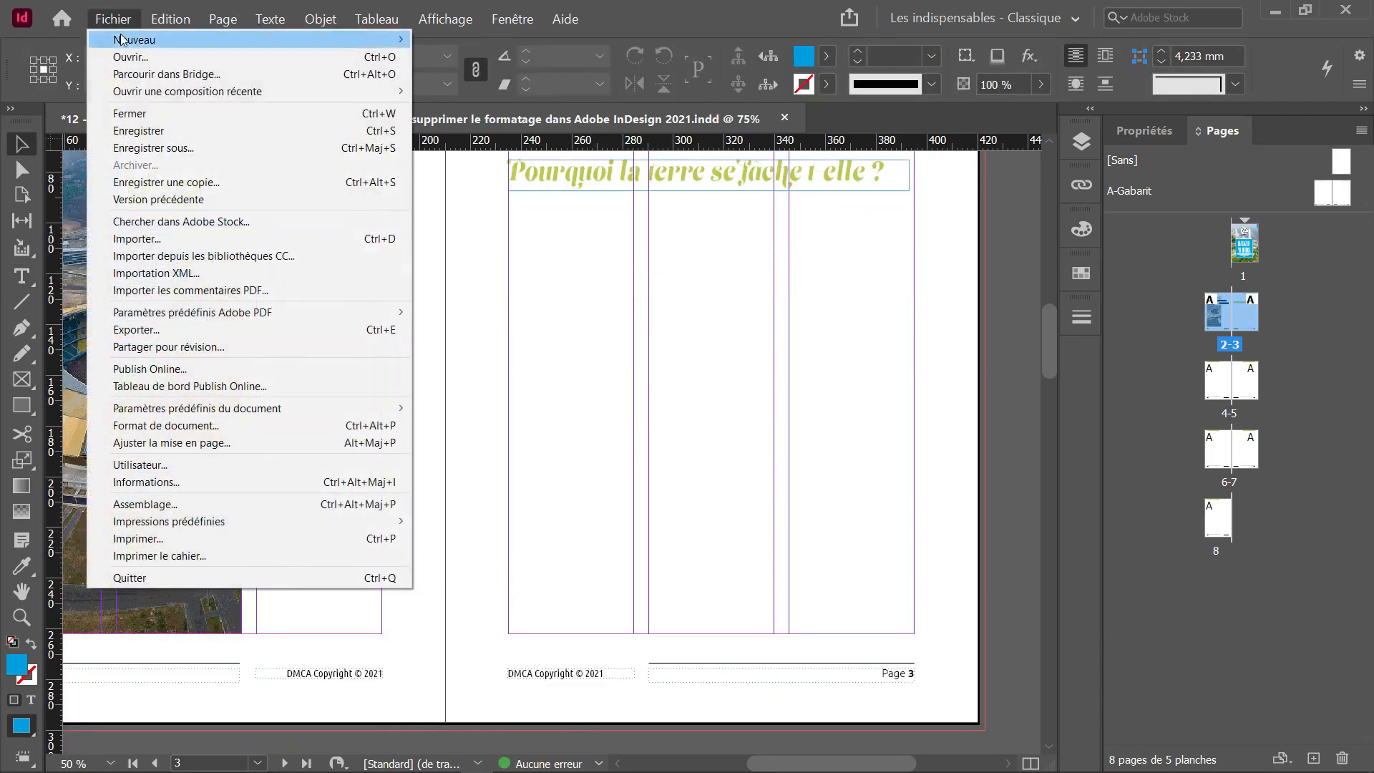
click(169, 239)
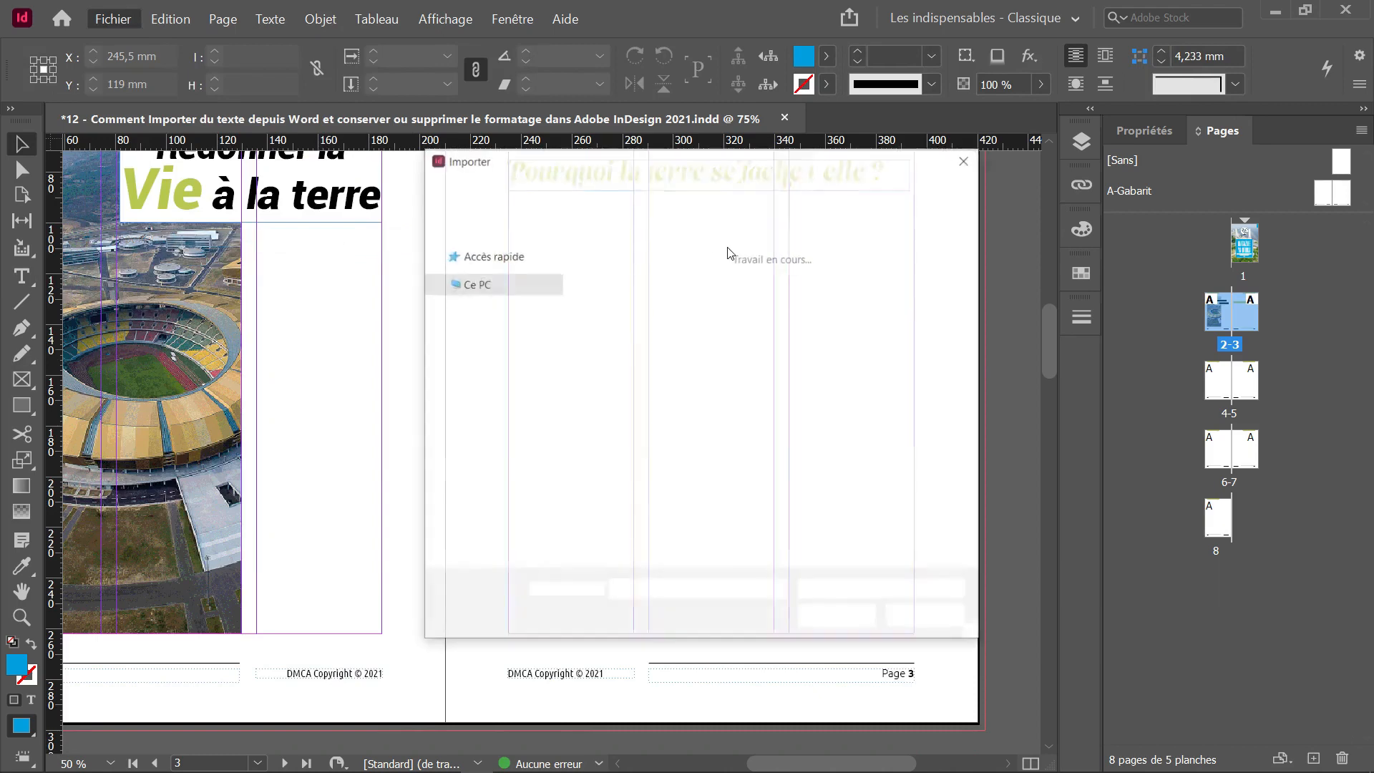
scroll(837, 406, down, 3)
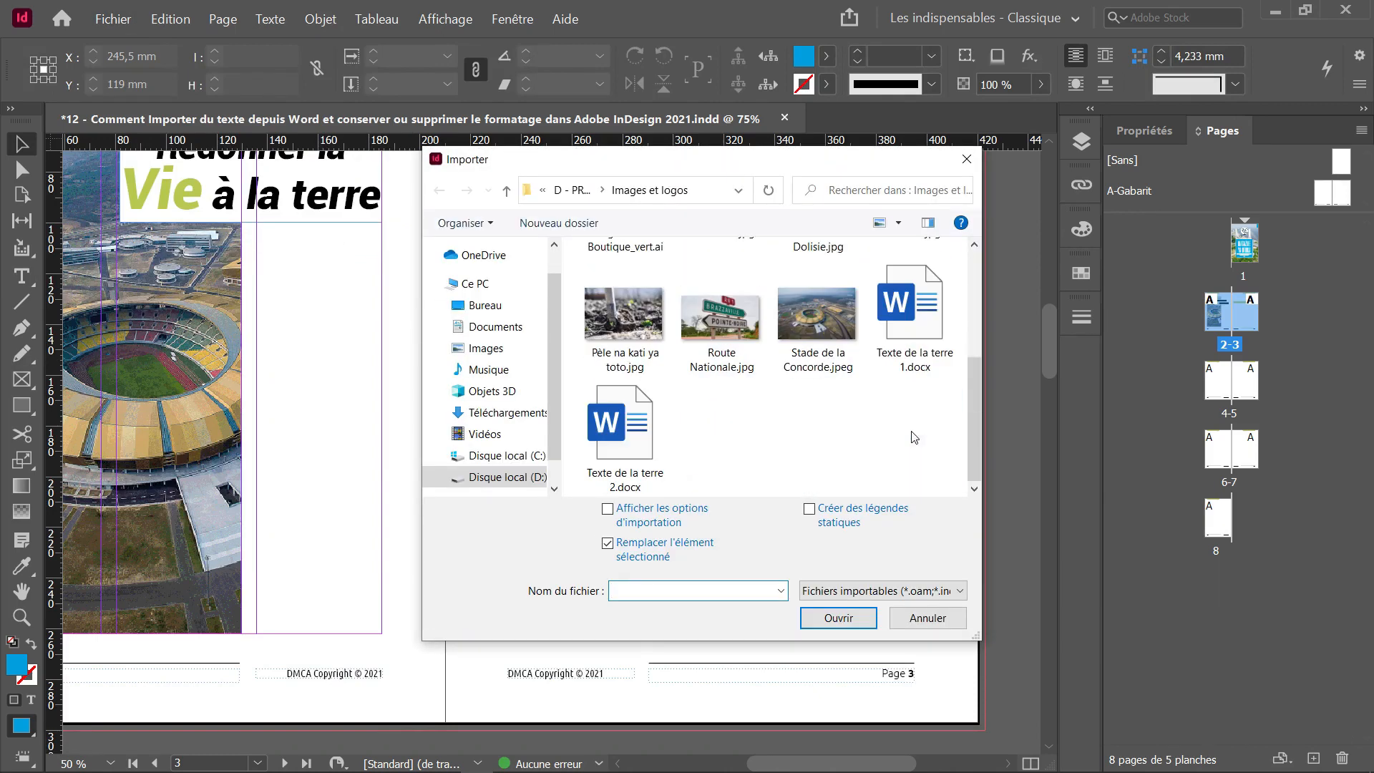
click(928, 307)
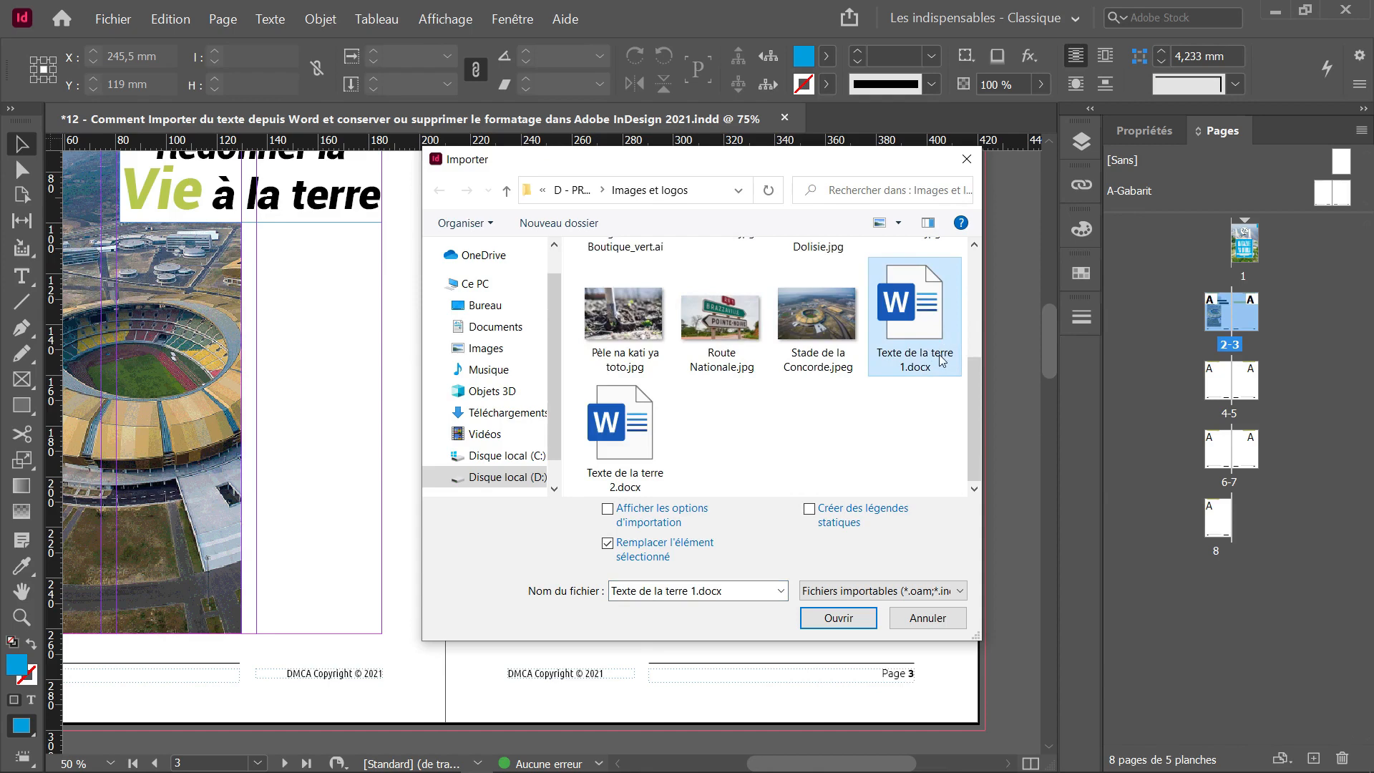
click(607, 509)
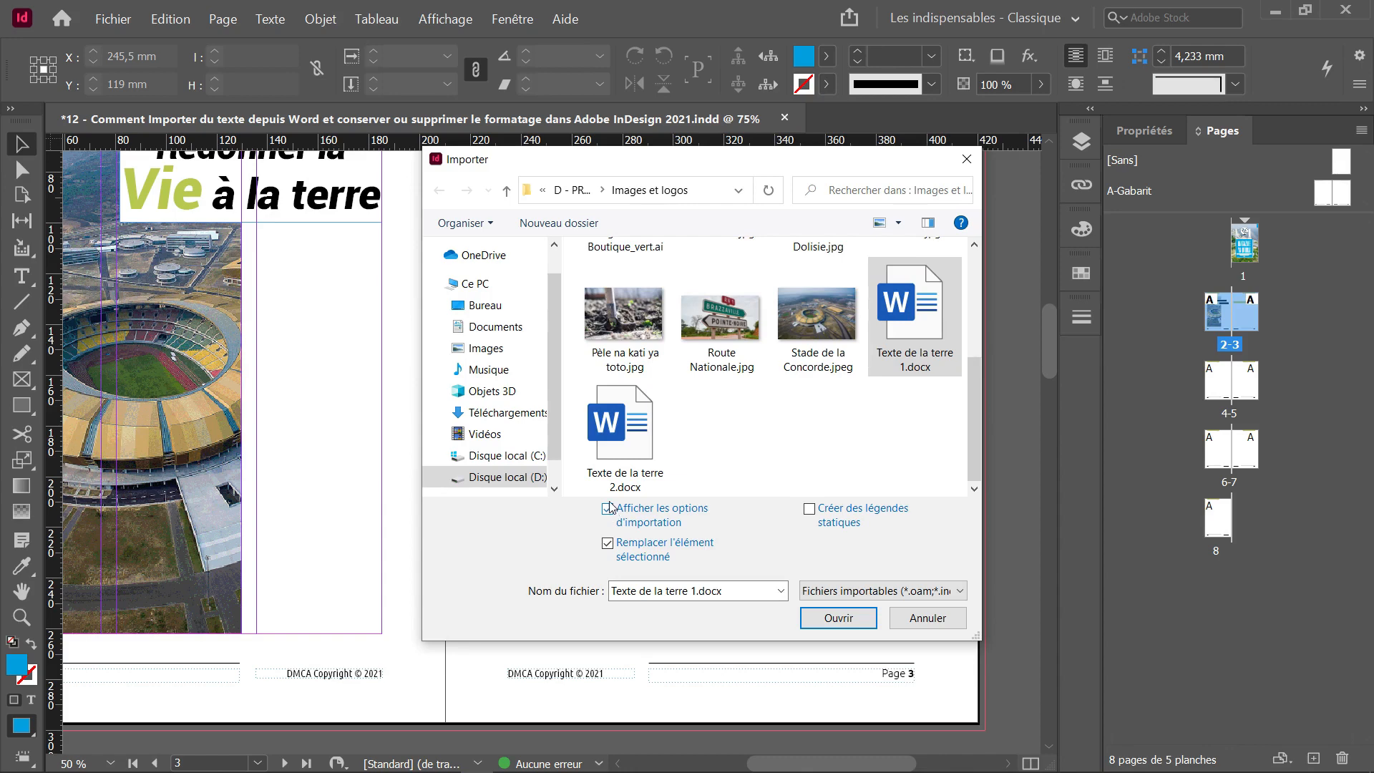
click(608, 510)
shift+click(838, 620)
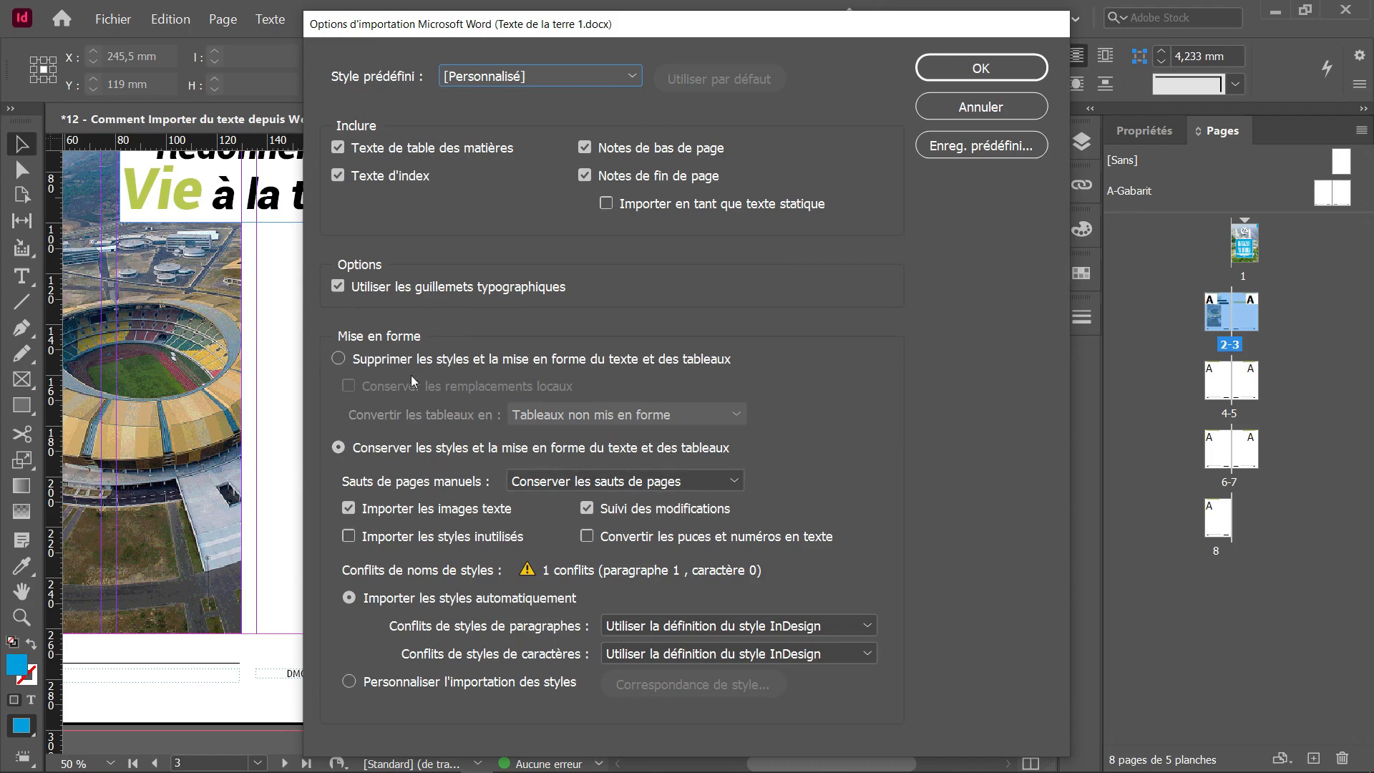
Remove styles and formatting from text and tables on import, and place the text below the question on page 3, about 162 × 142 mm
click(349, 356)
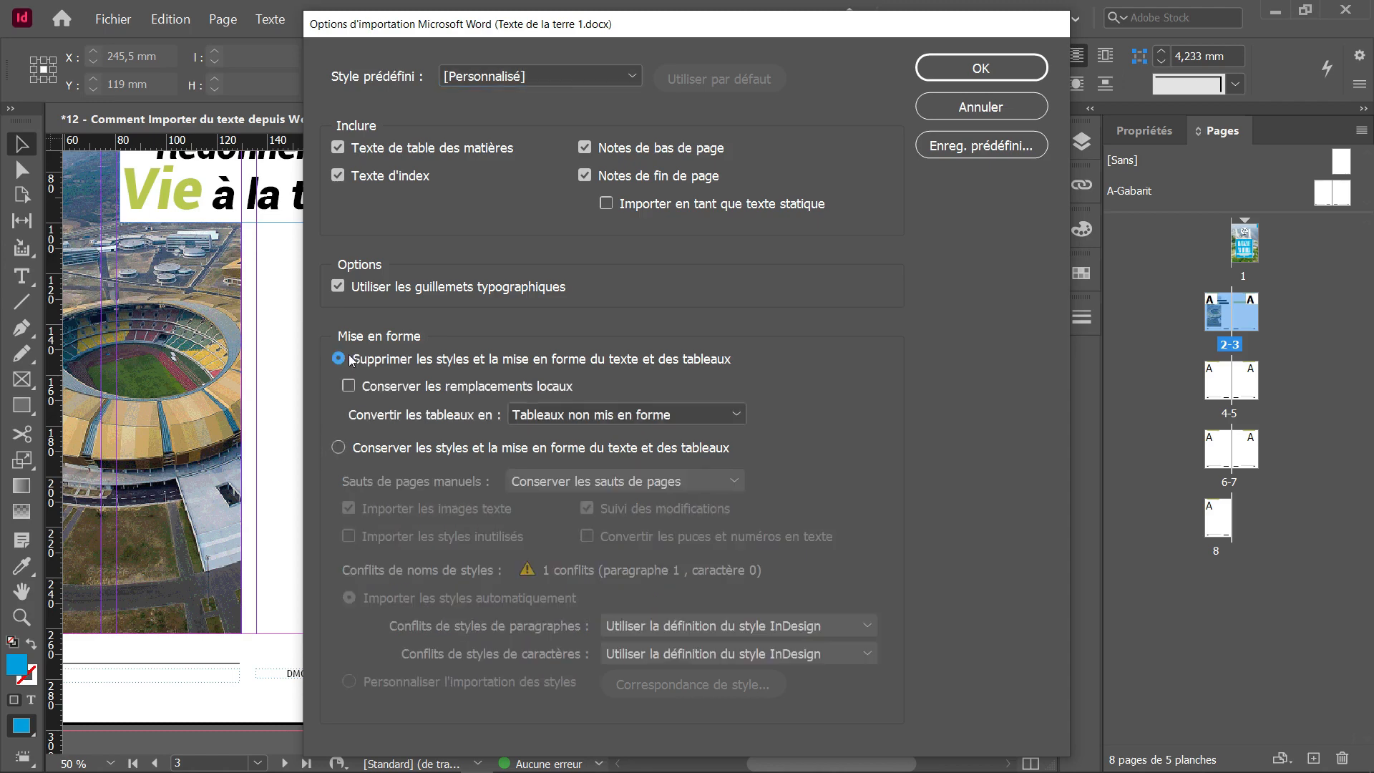
click(978, 68)
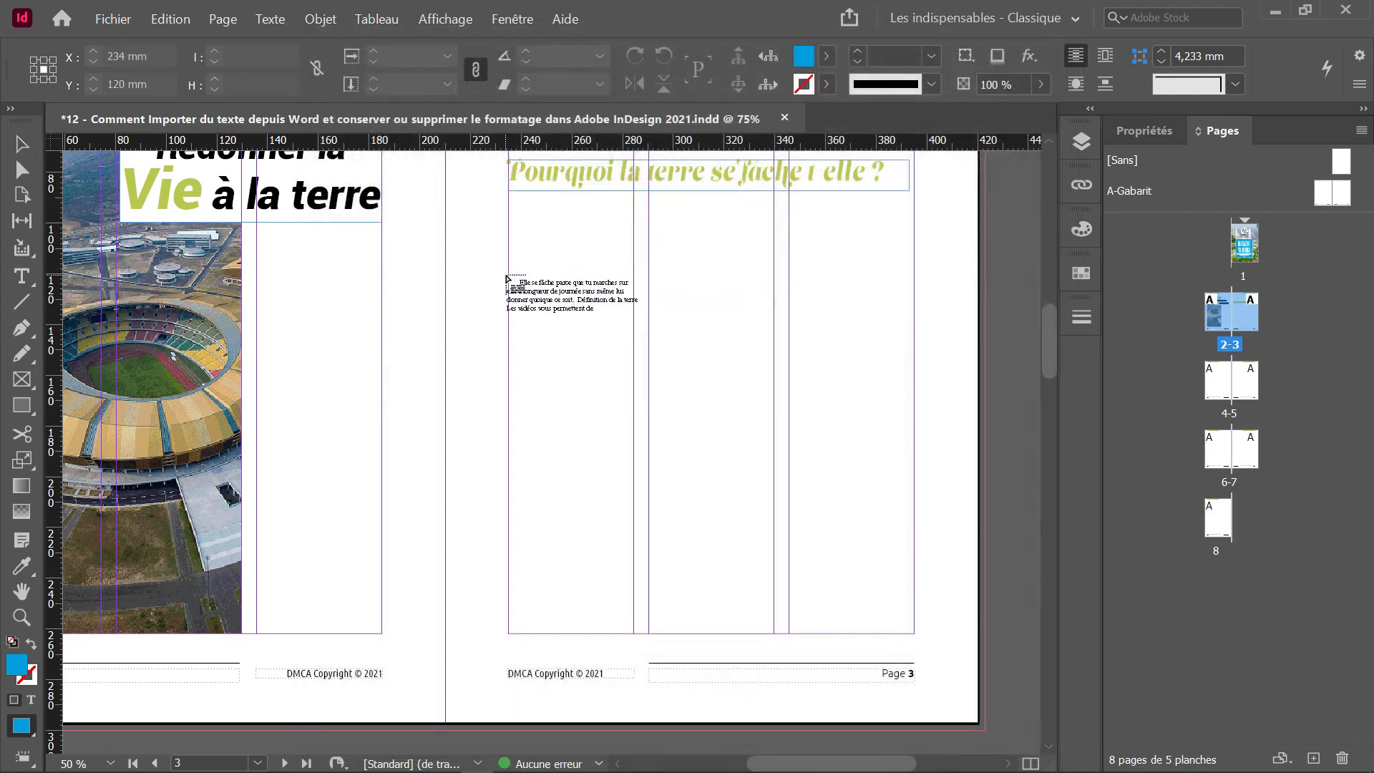
drag(508, 276, 921, 635)
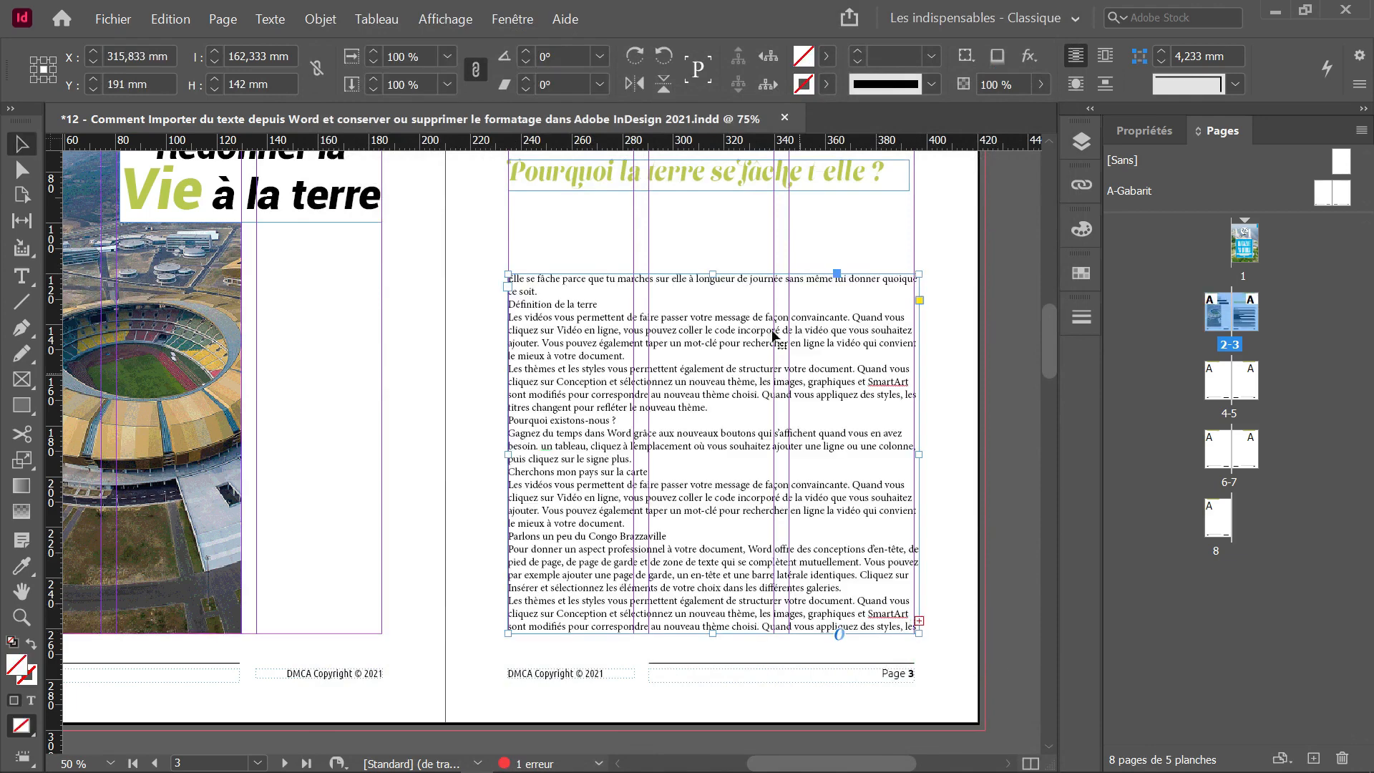
Check the font of the unformatted text on page 3, and undo its placement, discarding the loaded text
double_click(610, 333)
drag(605, 329, 581, 325)
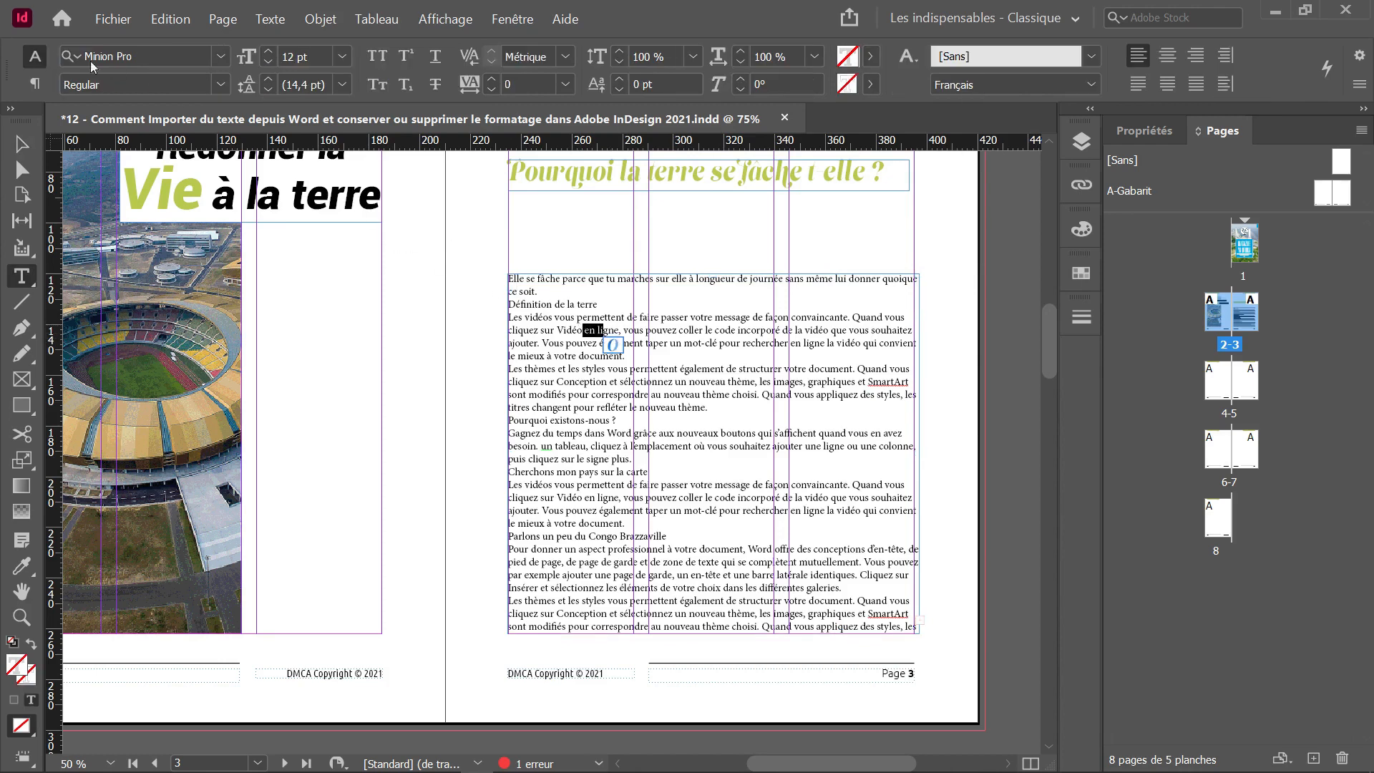
ctrl+click(438, 315)
key(v)
key(ctrl+z)
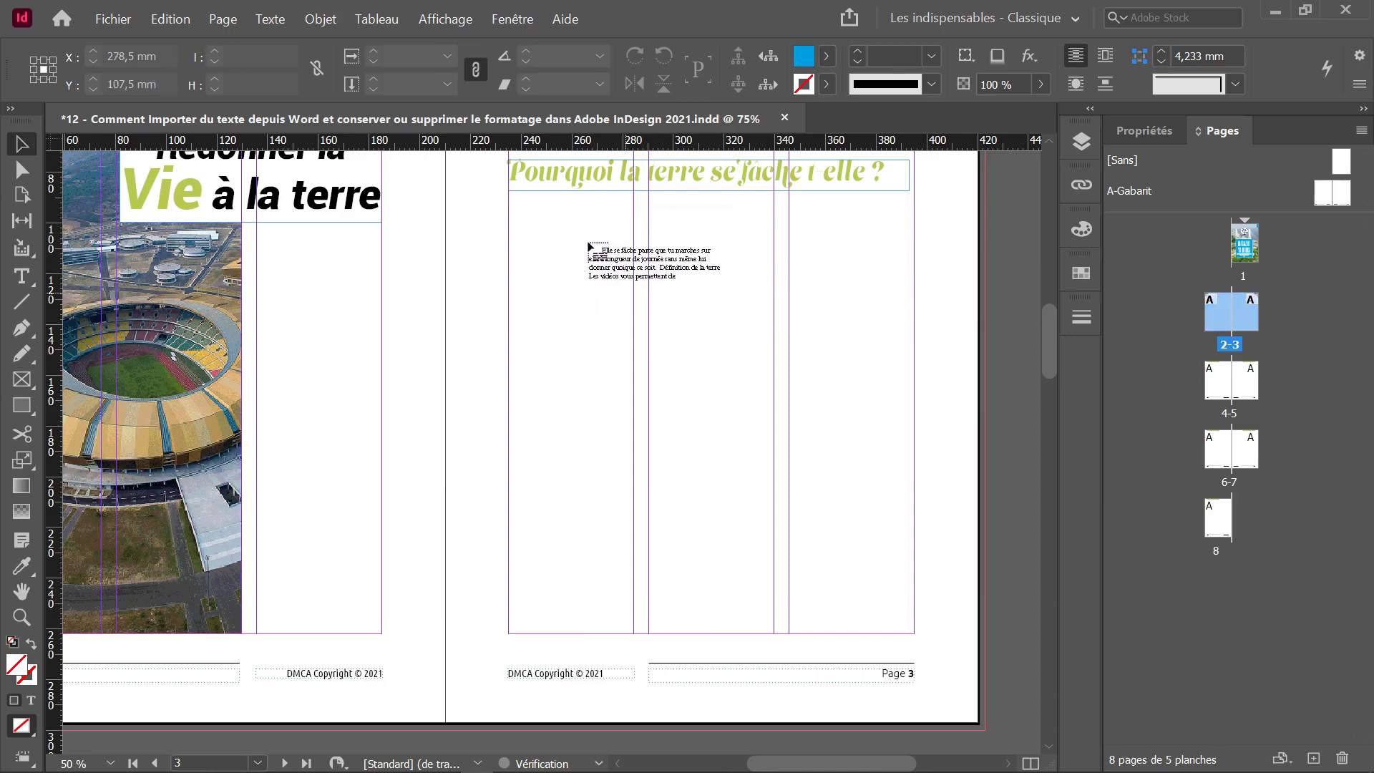
key(ctrl+z)
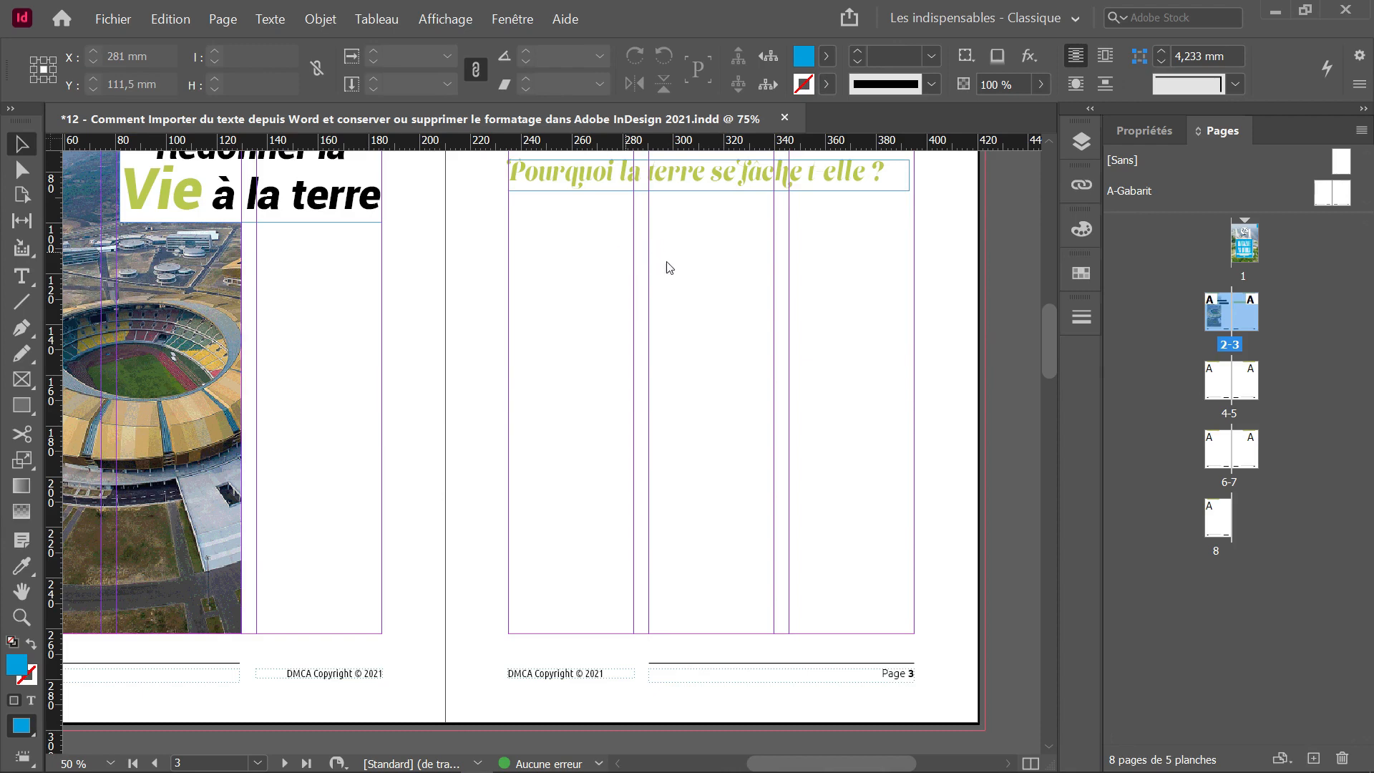
Start importing "Texte de la terre 1.docx" once more and open its Microsoft Word import options
key(ctrl+d)
scroll(898, 425, down, 3)
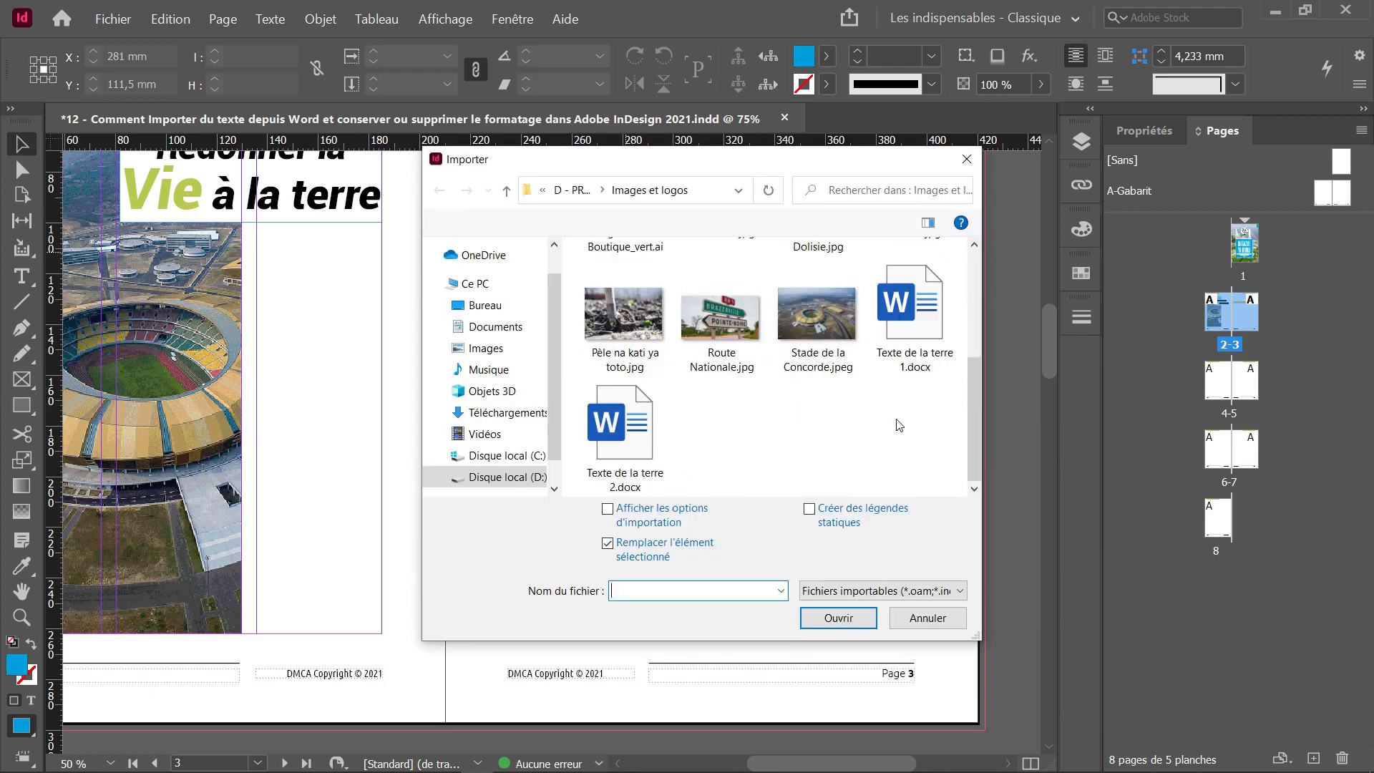
click(942, 301)
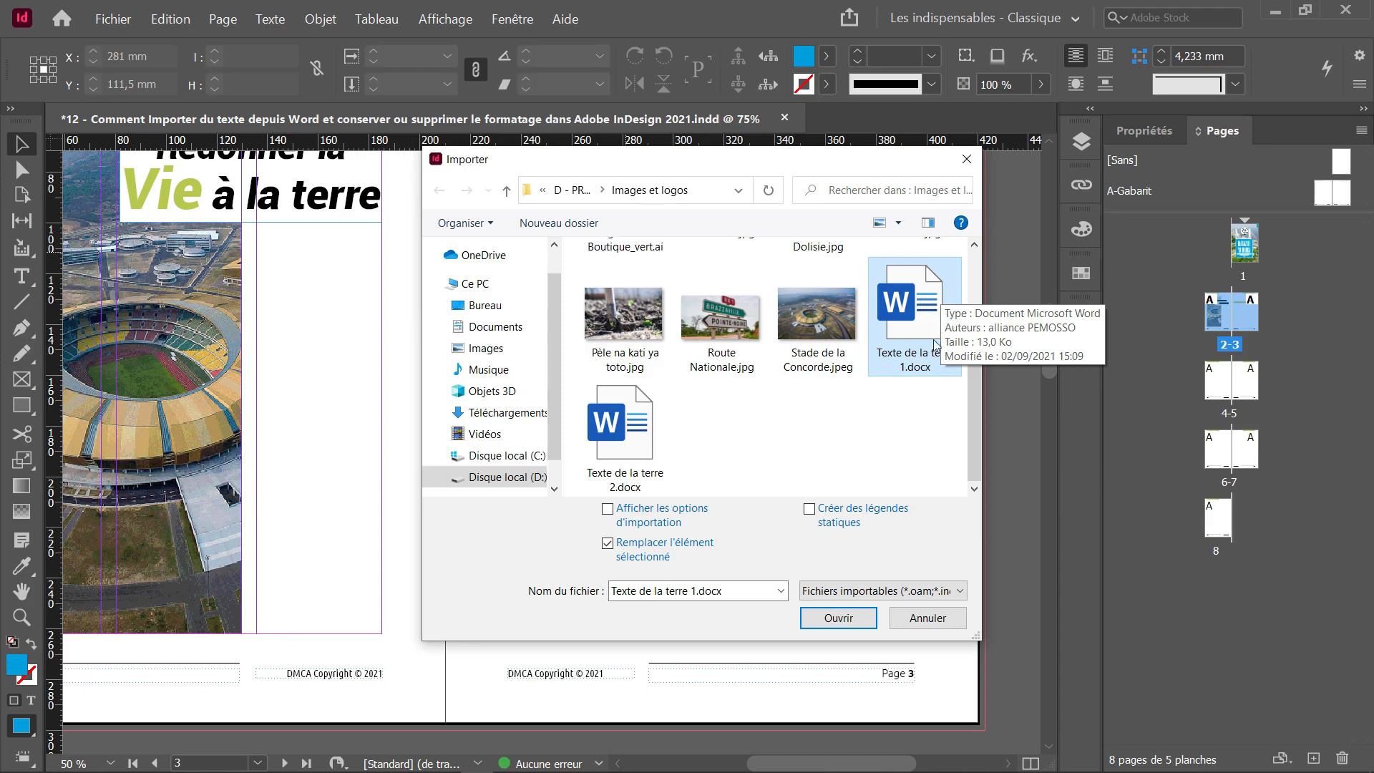
click(837, 618)
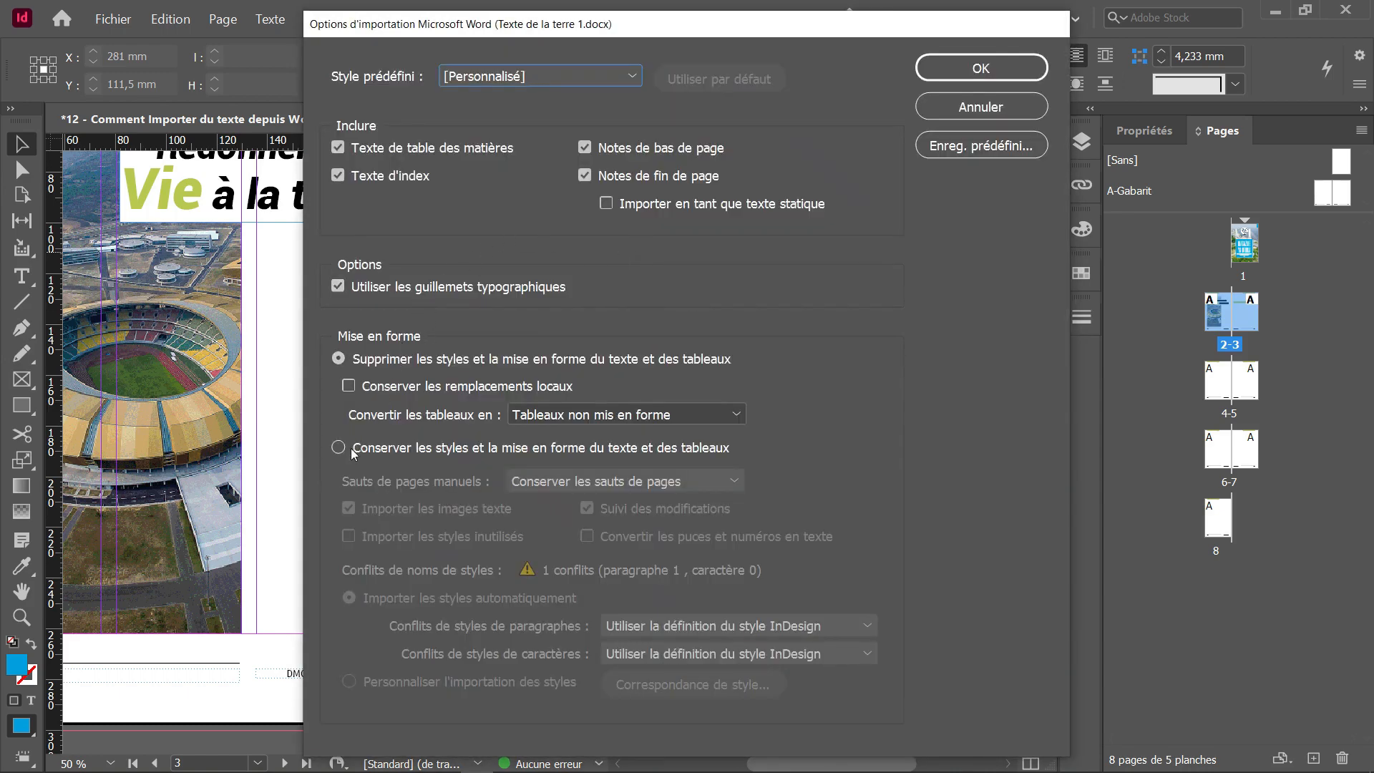
Preserve styles and formatting of text and tables on import, and place the text below the question on page 3, about 160 × 162 mm
click(352, 454)
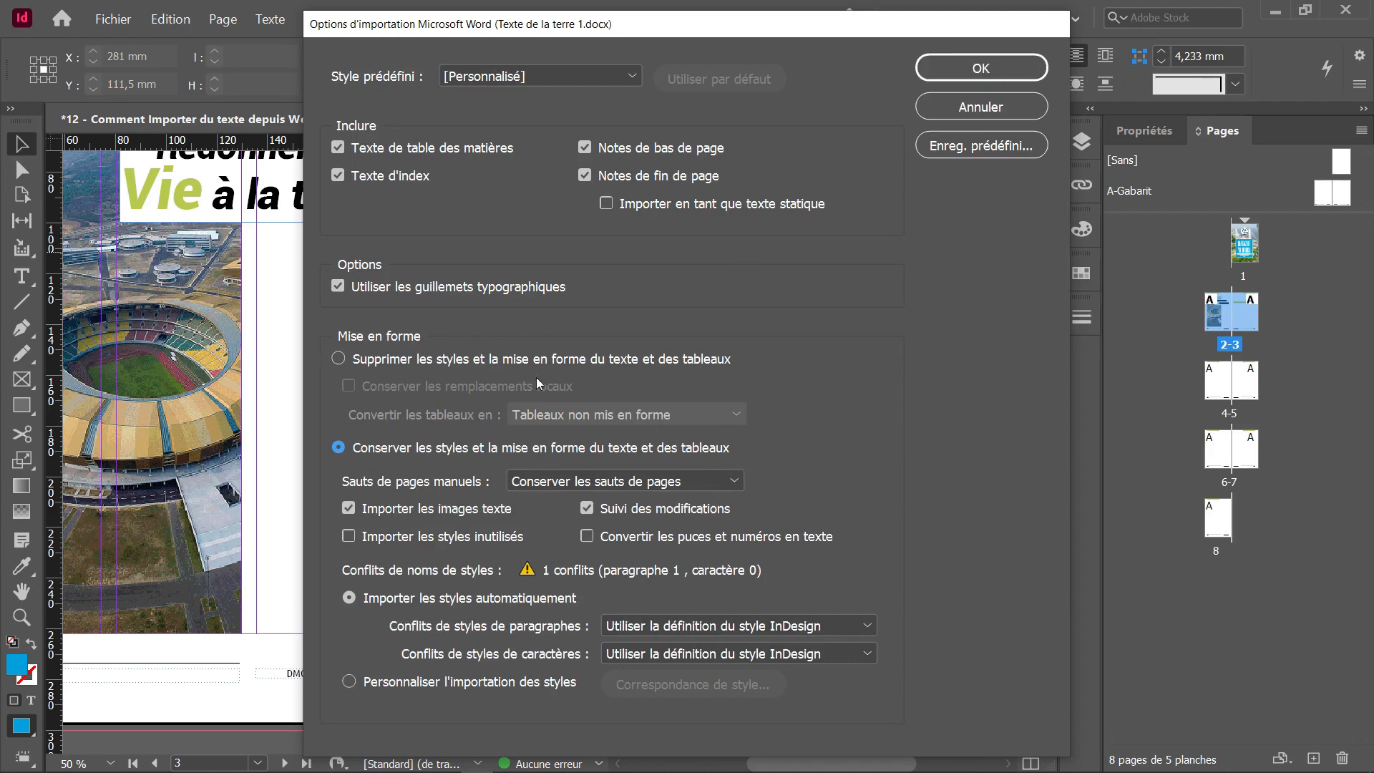
click(977, 69)
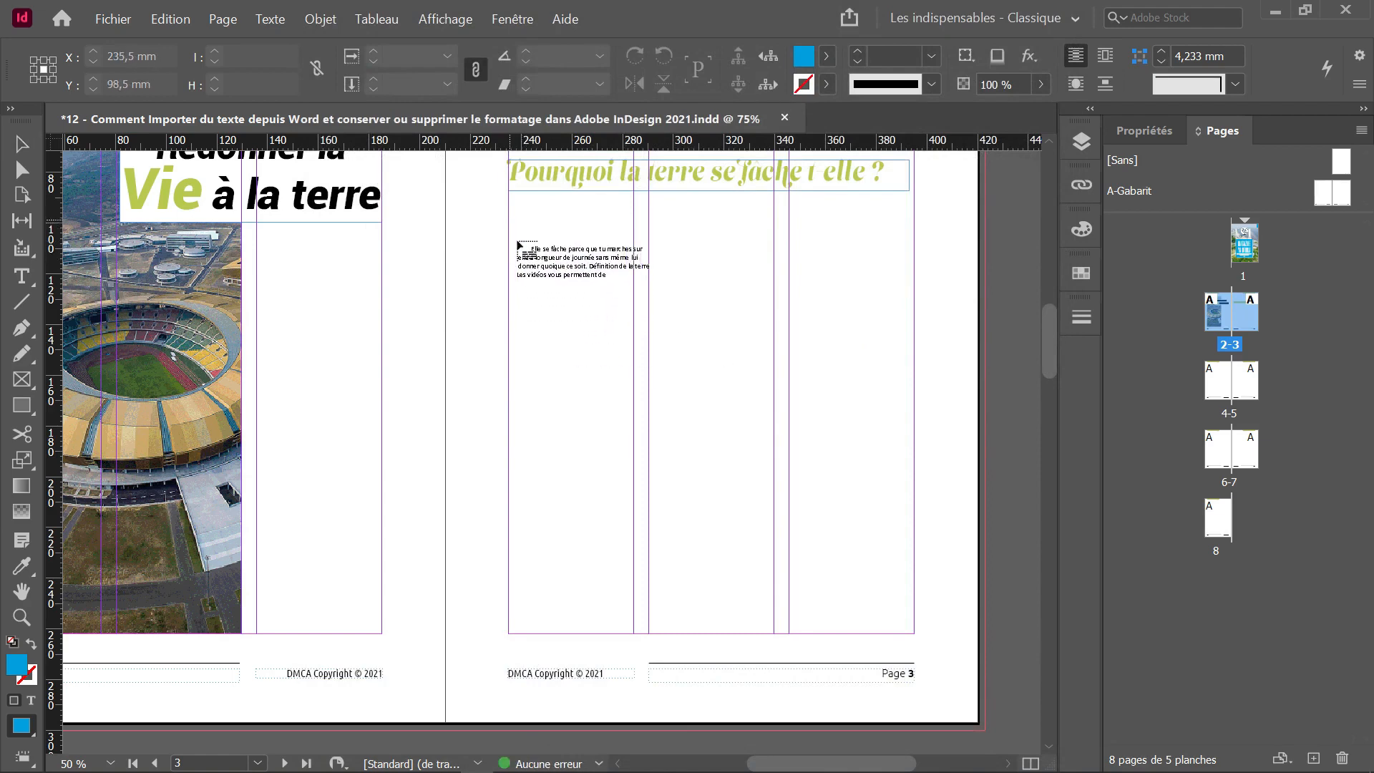
drag(509, 223, 915, 634)
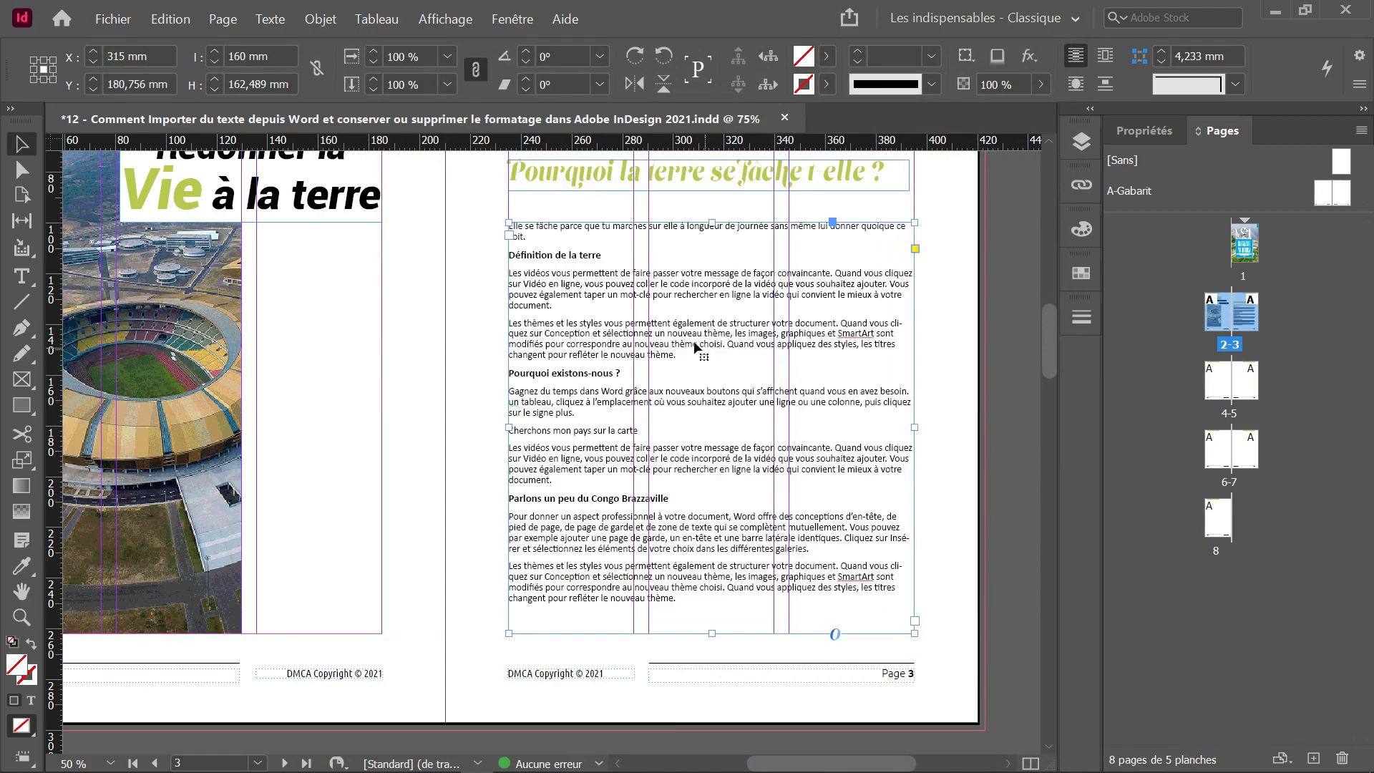
scroll(696, 349, up, 1)
scroll(694, 349, up, 1)
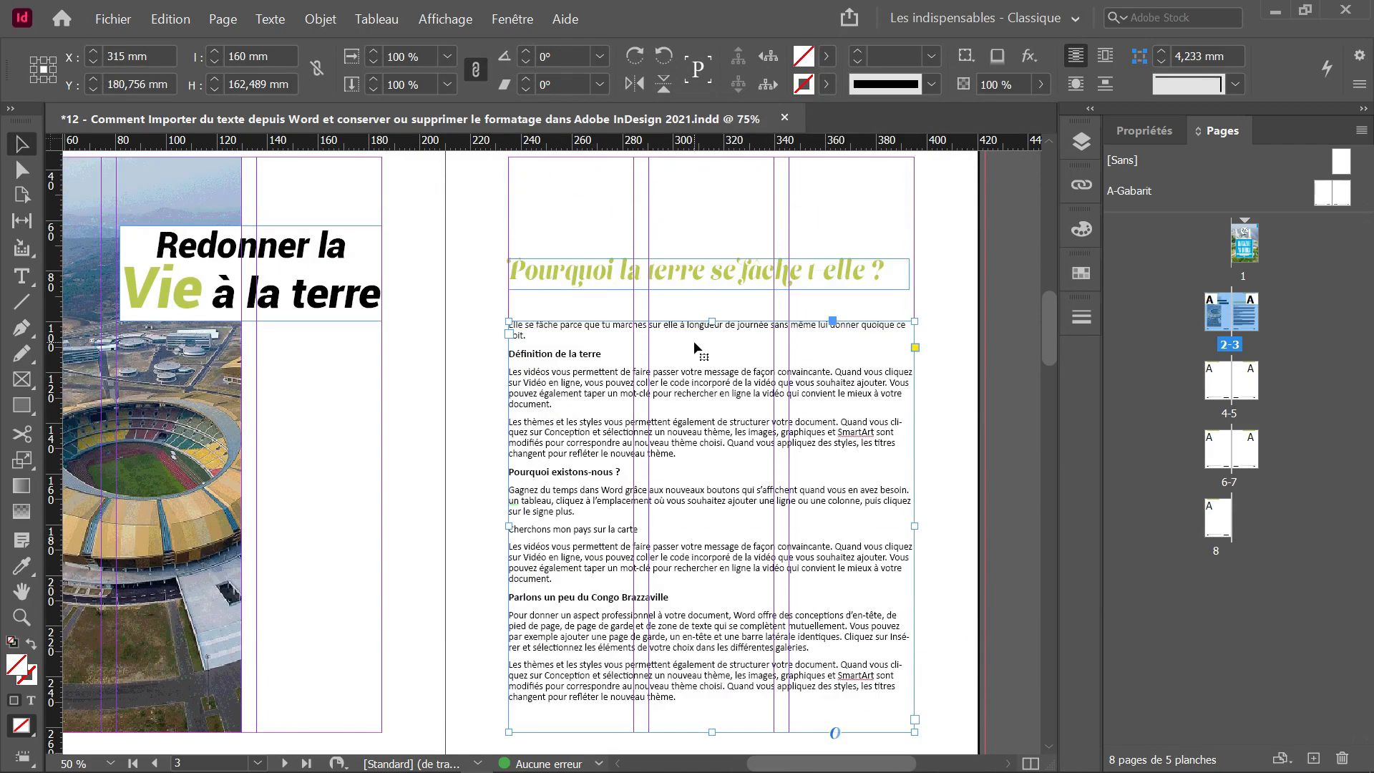